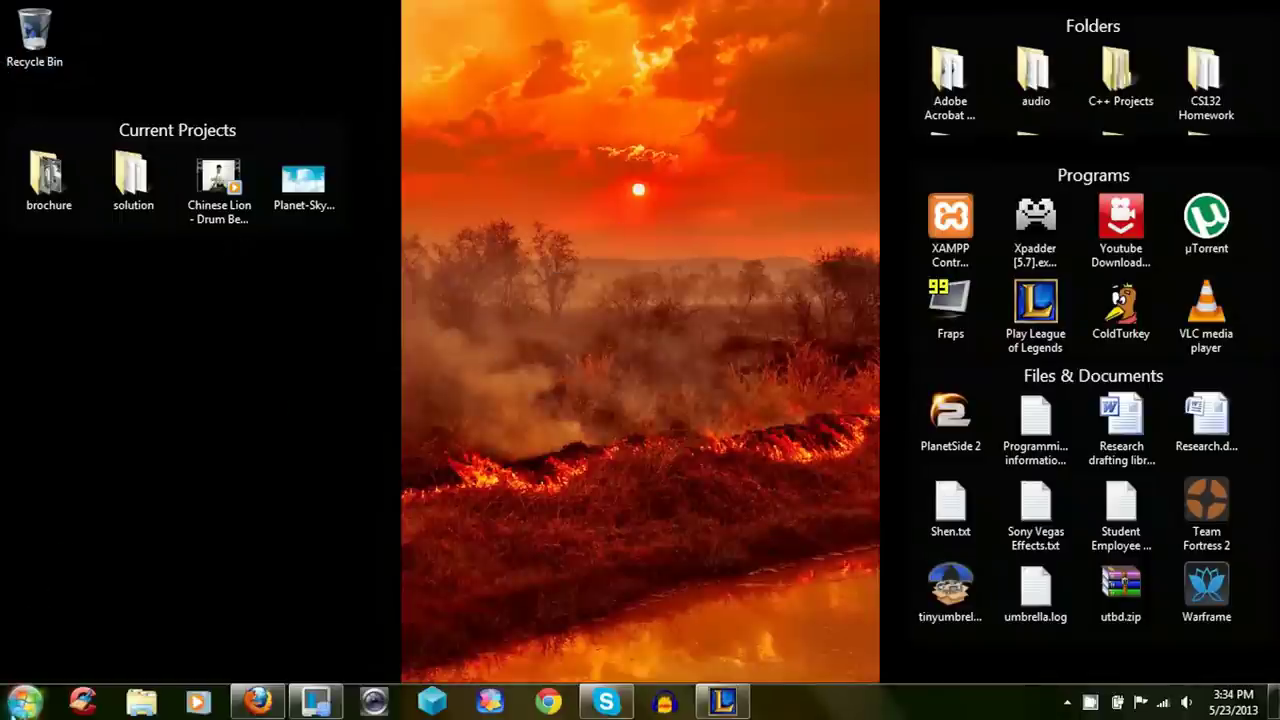
# - Open the computer's system properties to check whether Windows is 32-bit or 64-bit
pyautogui.click(24, 700)
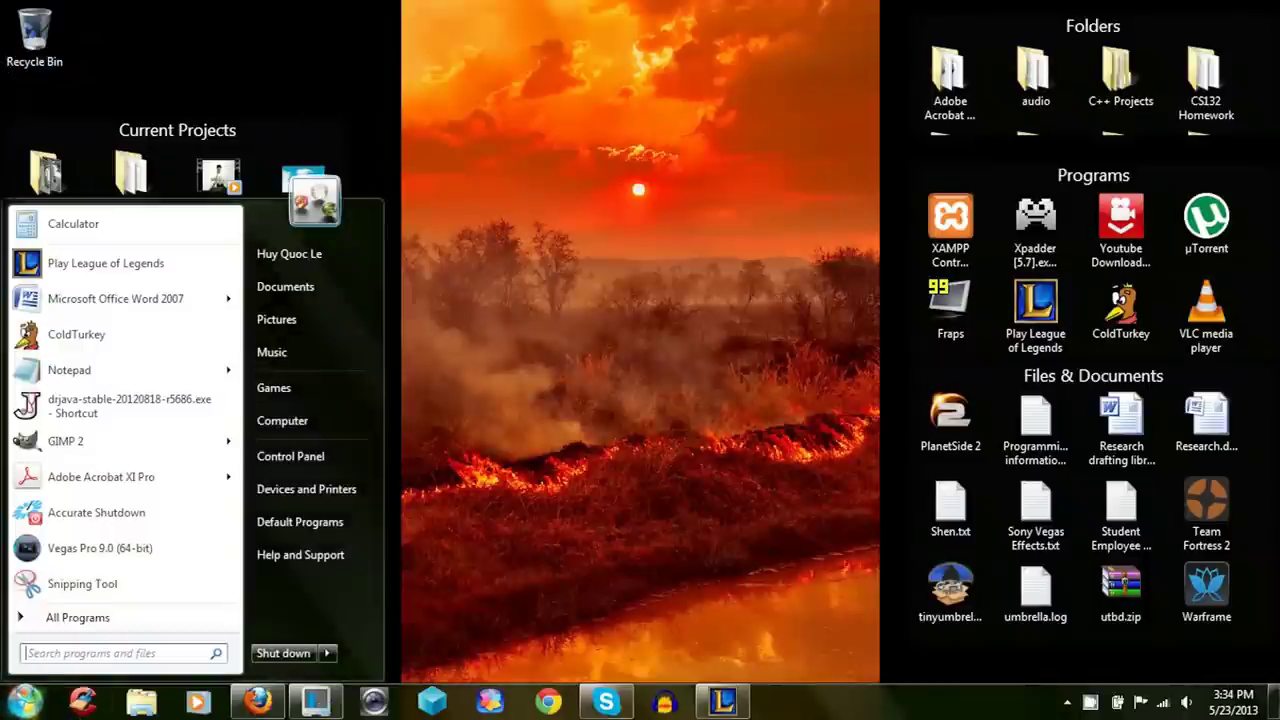
pyautogui.rightClick(325, 420)
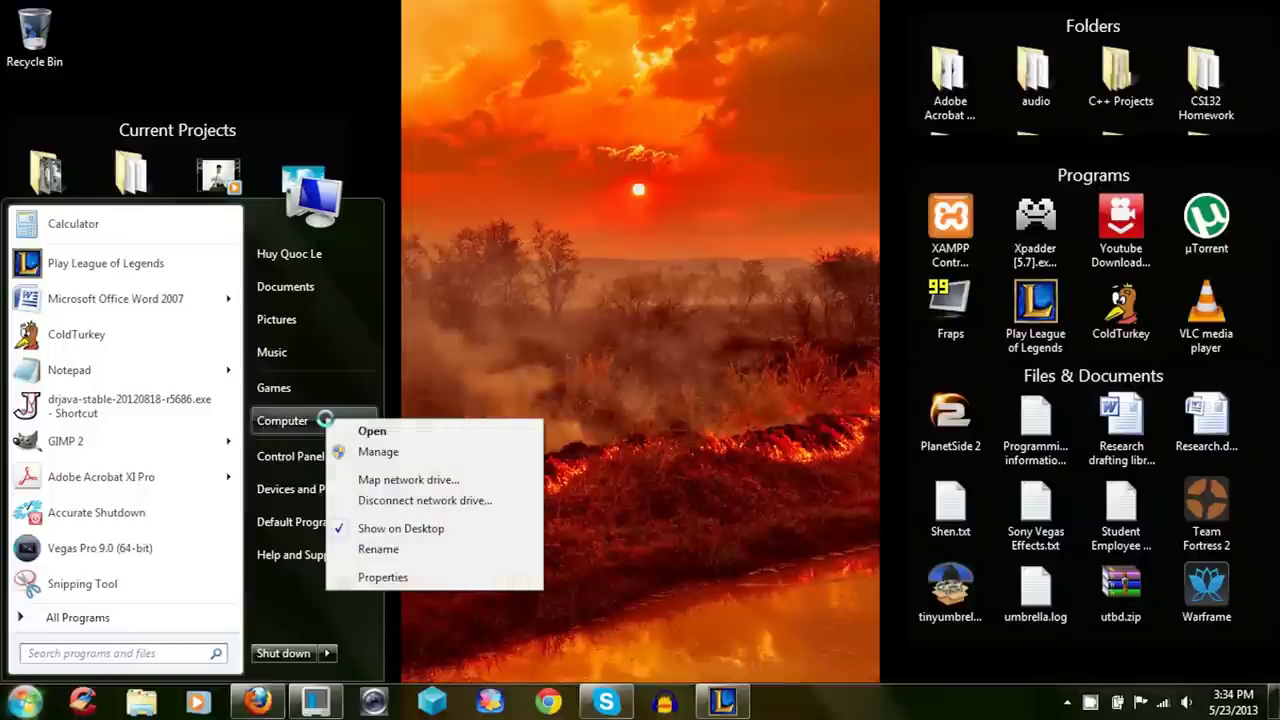
pyautogui.click(448, 577)
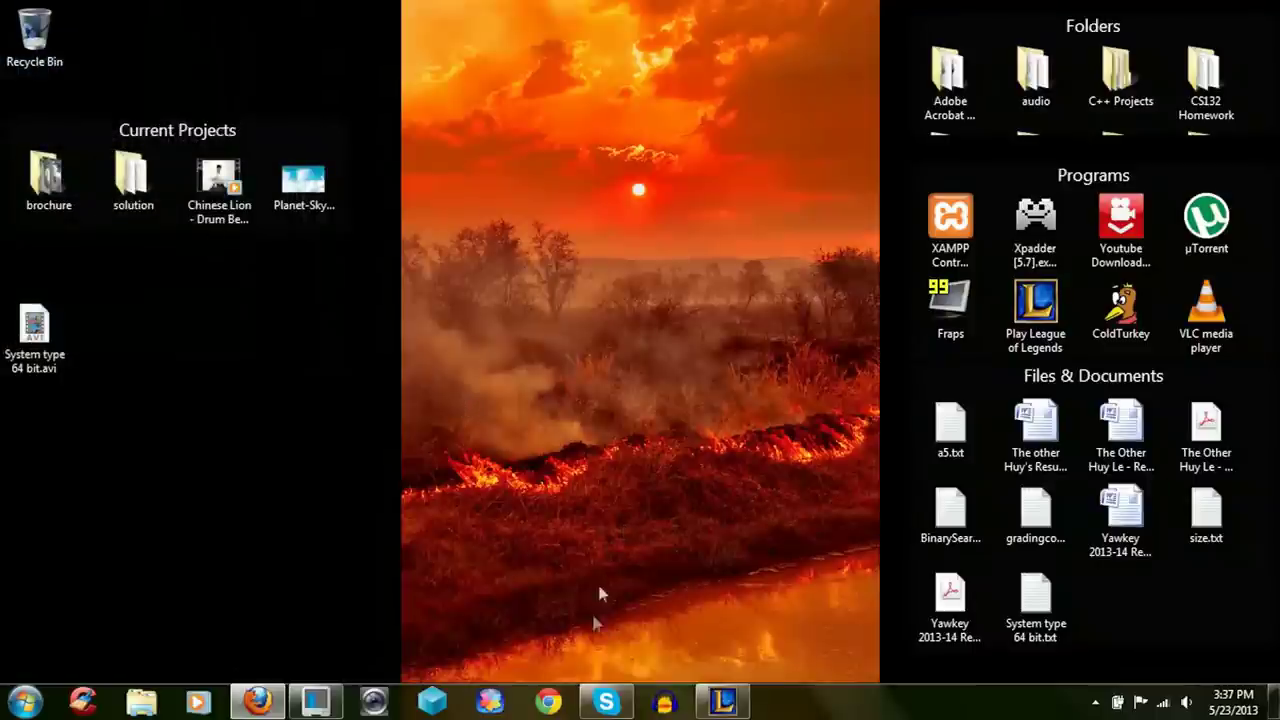
pyautogui.click(548, 702)
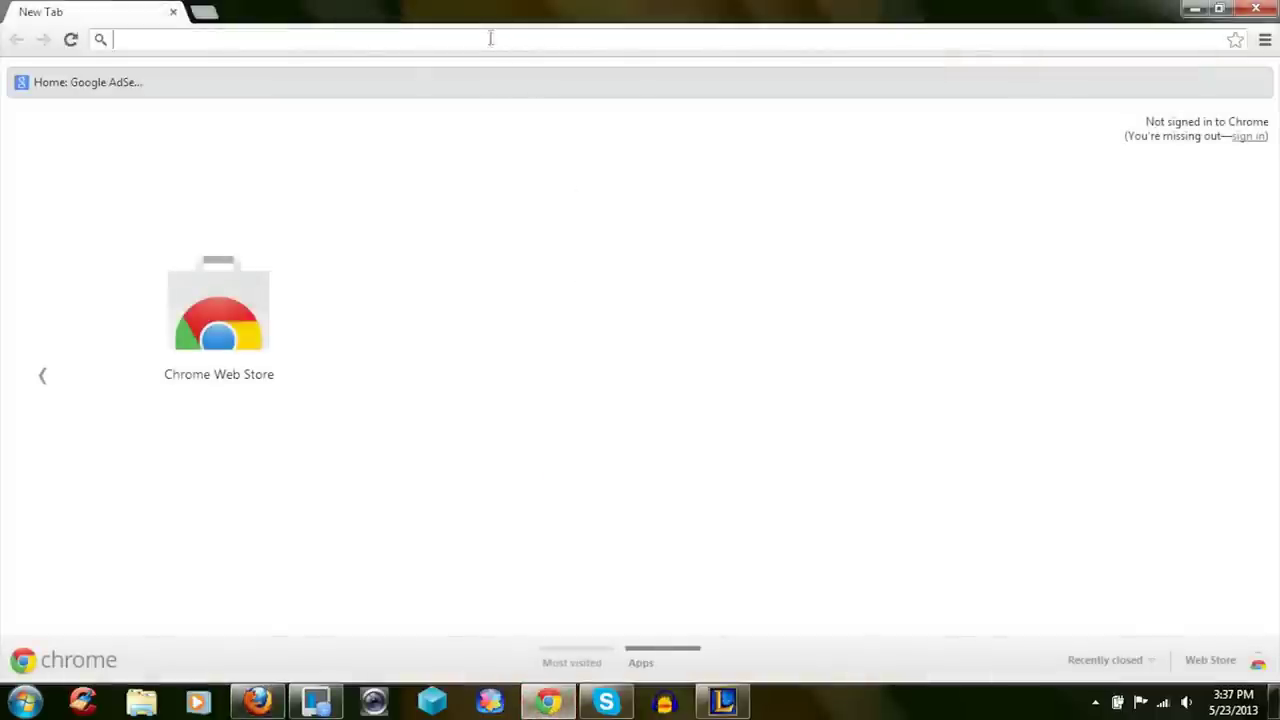
pyautogui.write('http://www.rarlab.com/download.htm')
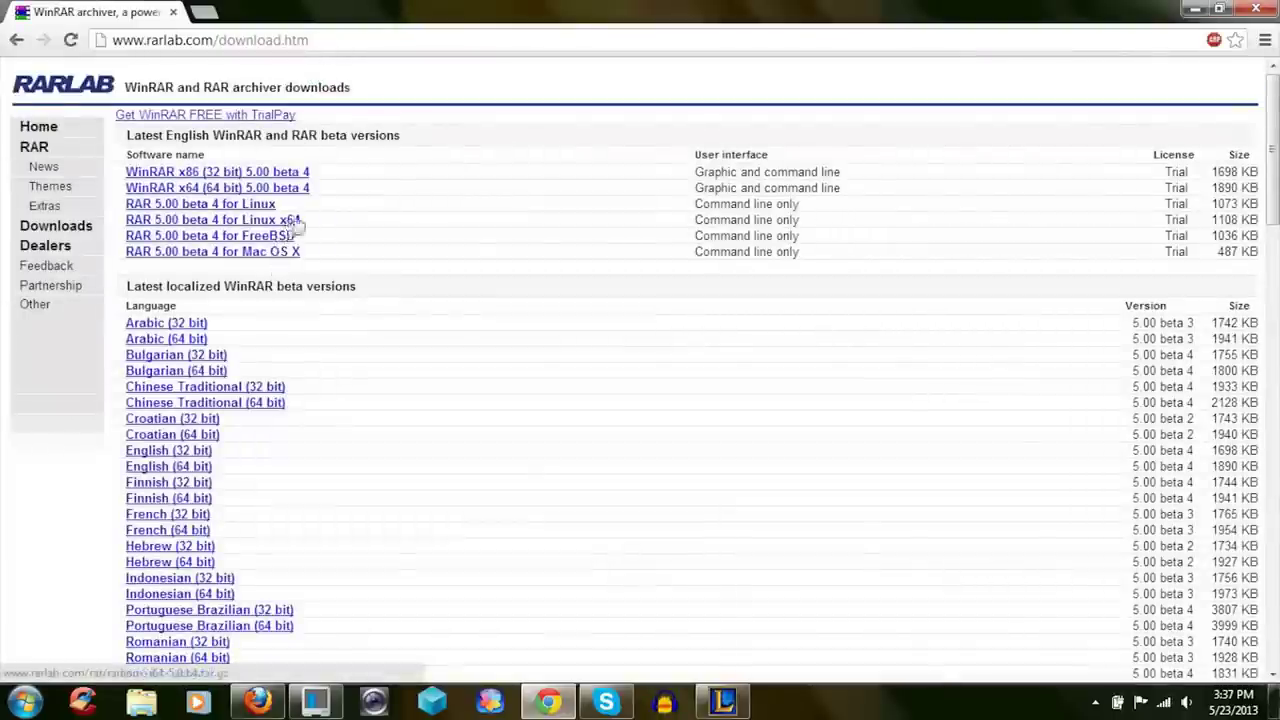
pyautogui.moveTo(685, 214); pyautogui.dragTo(800, 266)
pyautogui.click(800, 273)
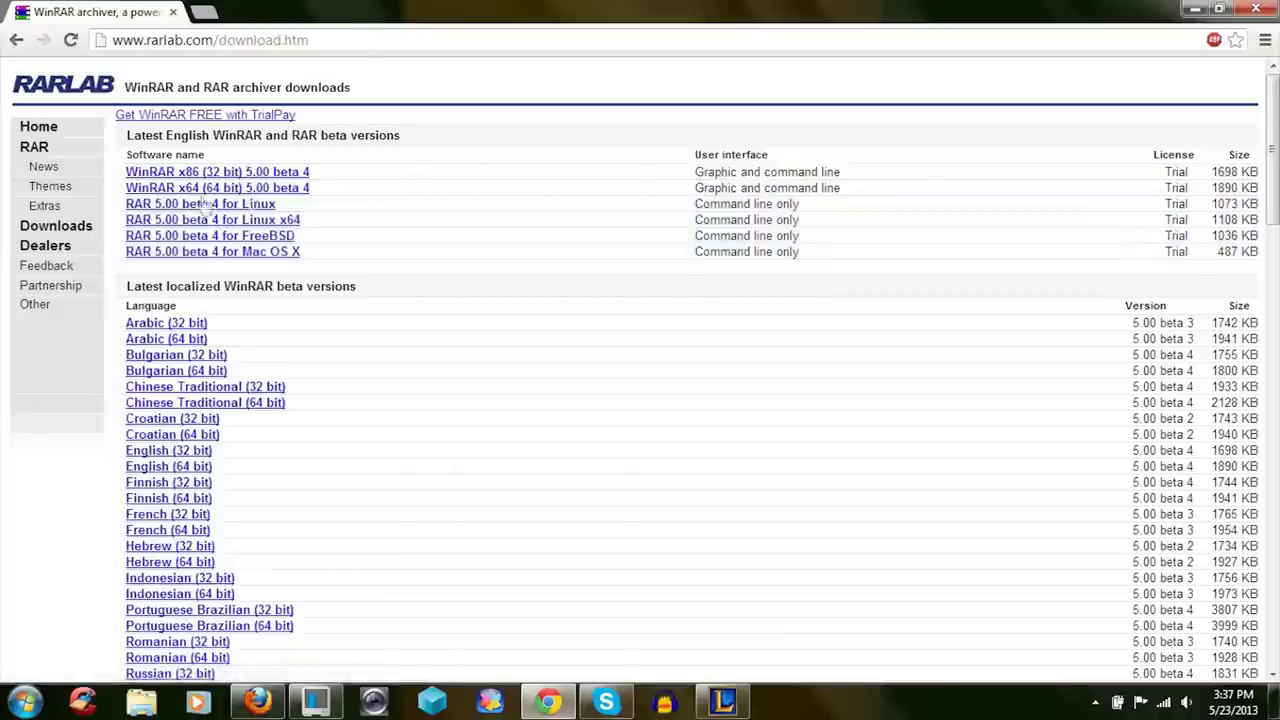
pyautogui.moveTo(135, 186); pyautogui.dragTo(323, 186)
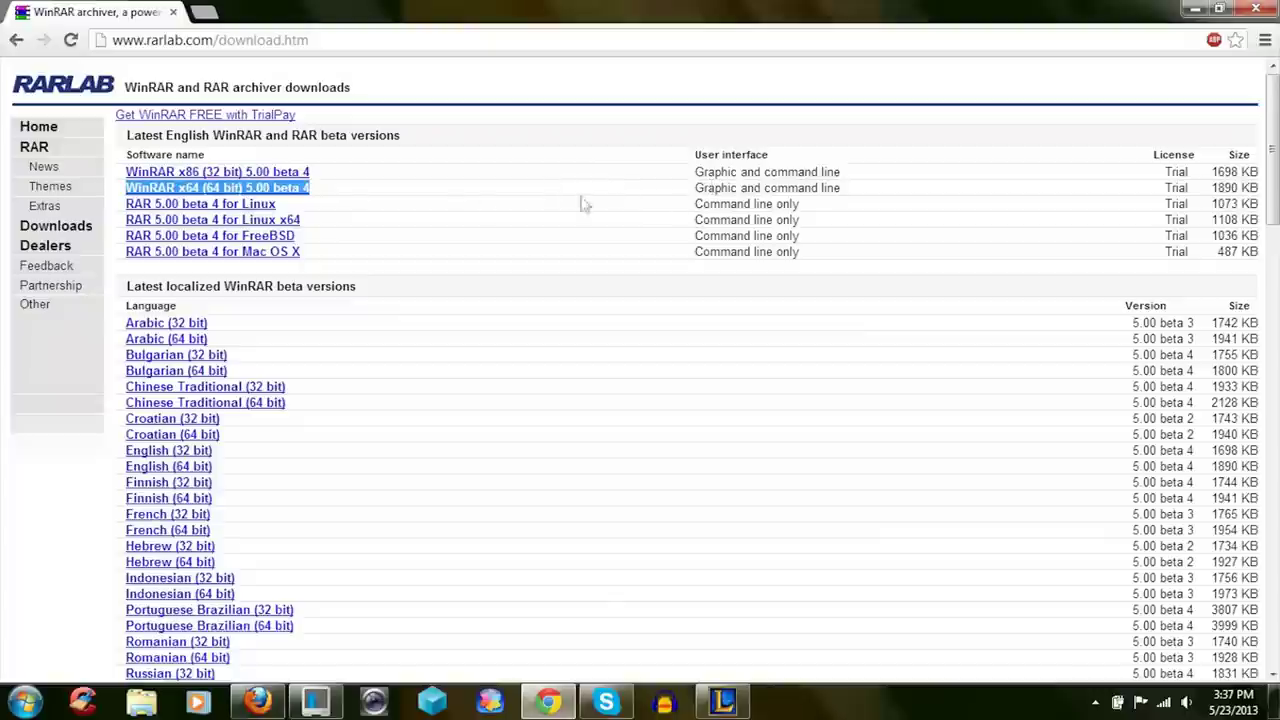
pyautogui.click(274, 190)
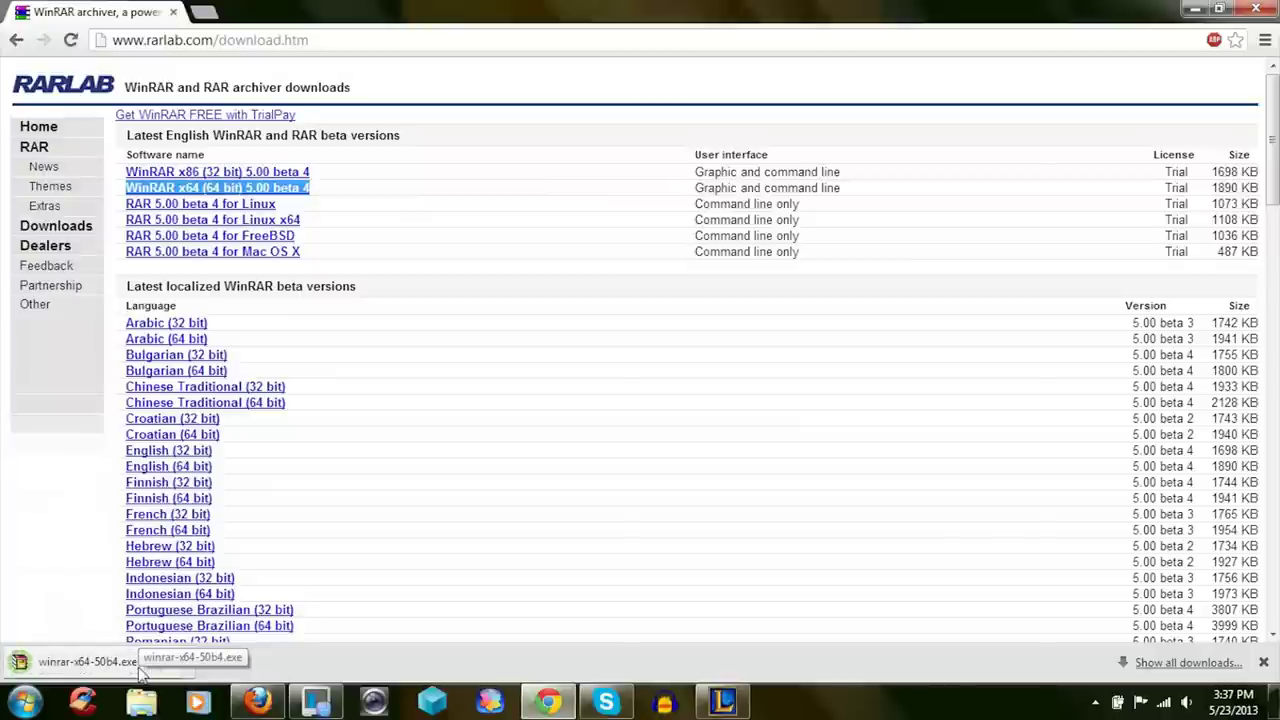
# - Run winrar-x64-50b4.exe and install WinRAR in C:\Program Files\WinRAR with the default associations, closing the setup and its shortcut folder
pyautogui.click(140, 675)
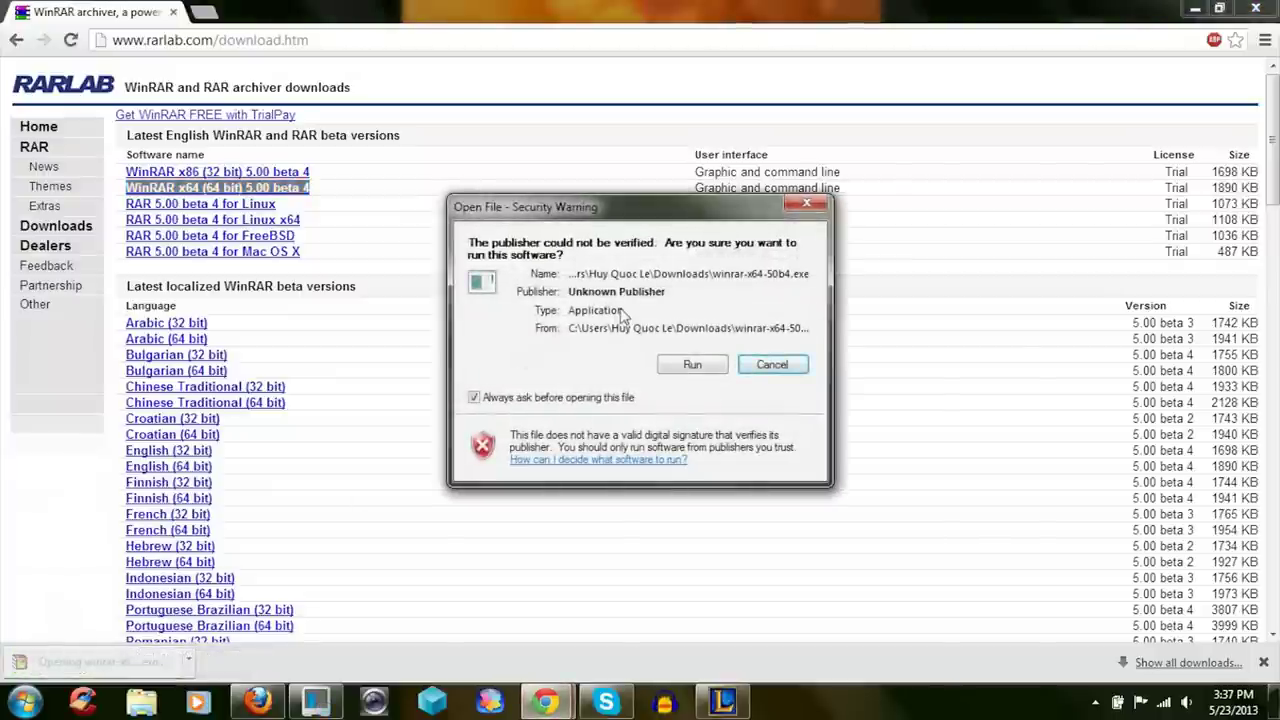
pyautogui.click(690, 365)
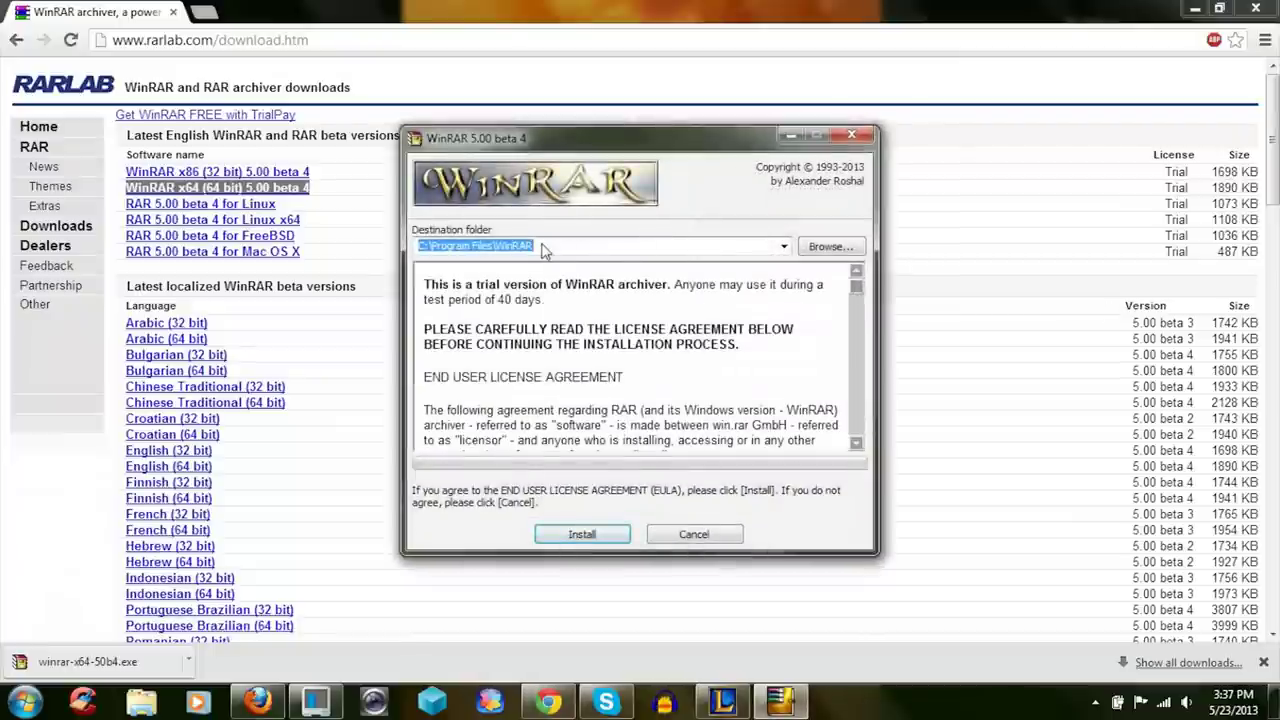
pyautogui.click(588, 541)
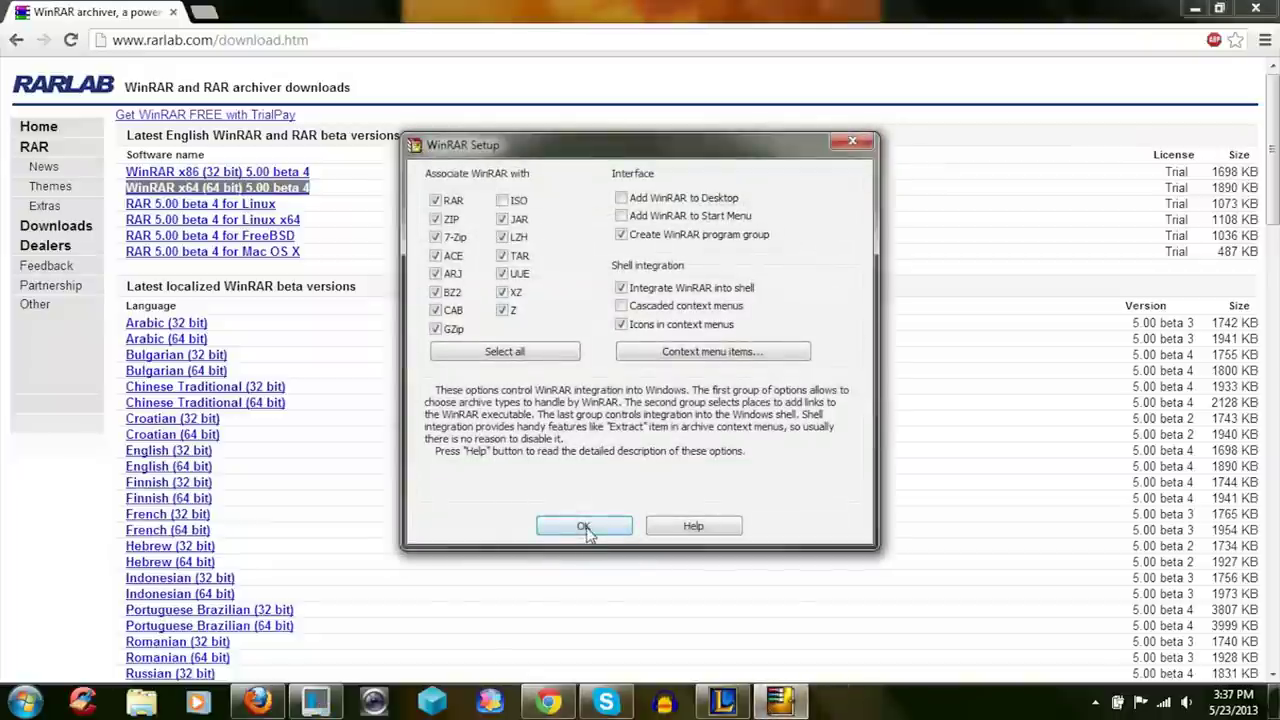
pyautogui.click(586, 529)
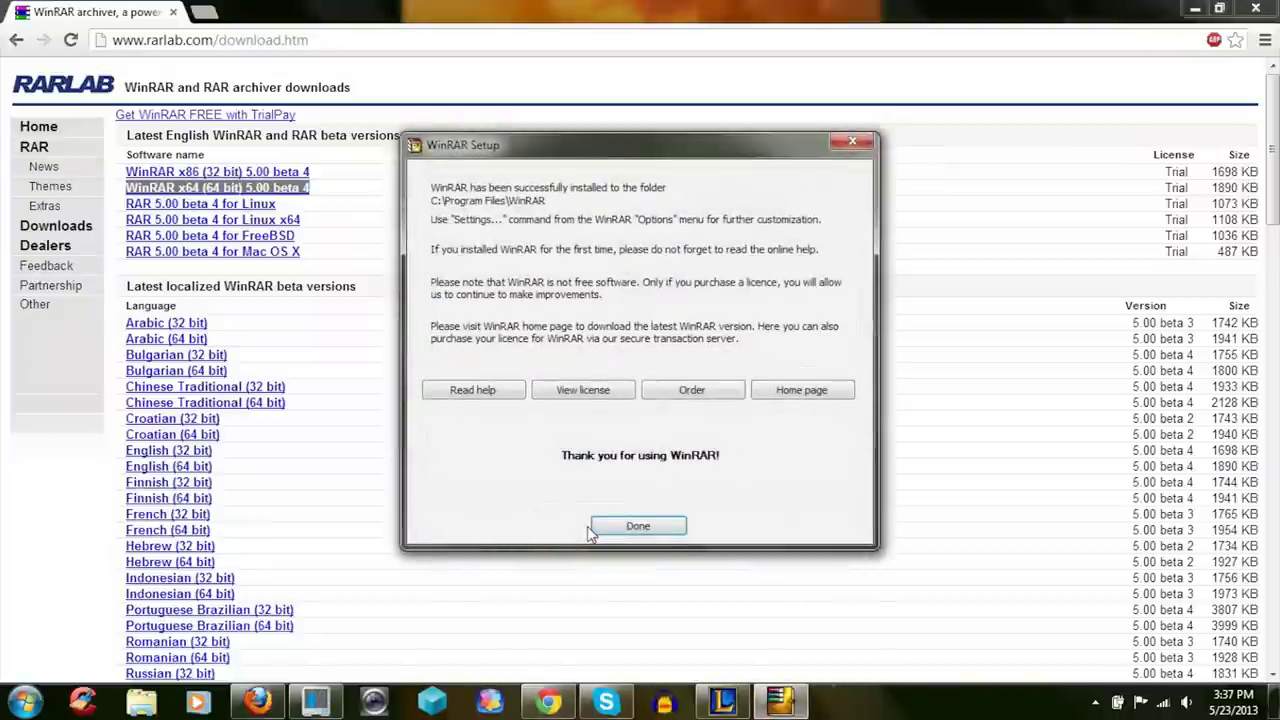
pyautogui.click(634, 530)
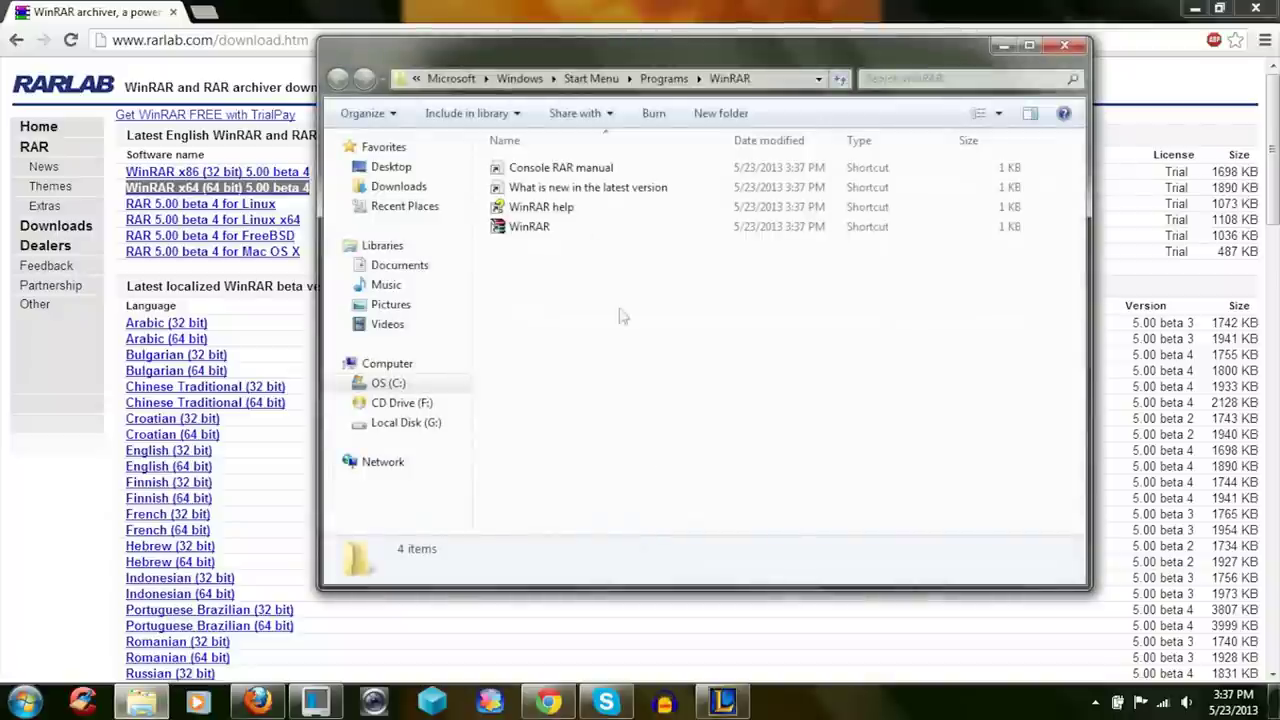
pyautogui.click(1066, 47)
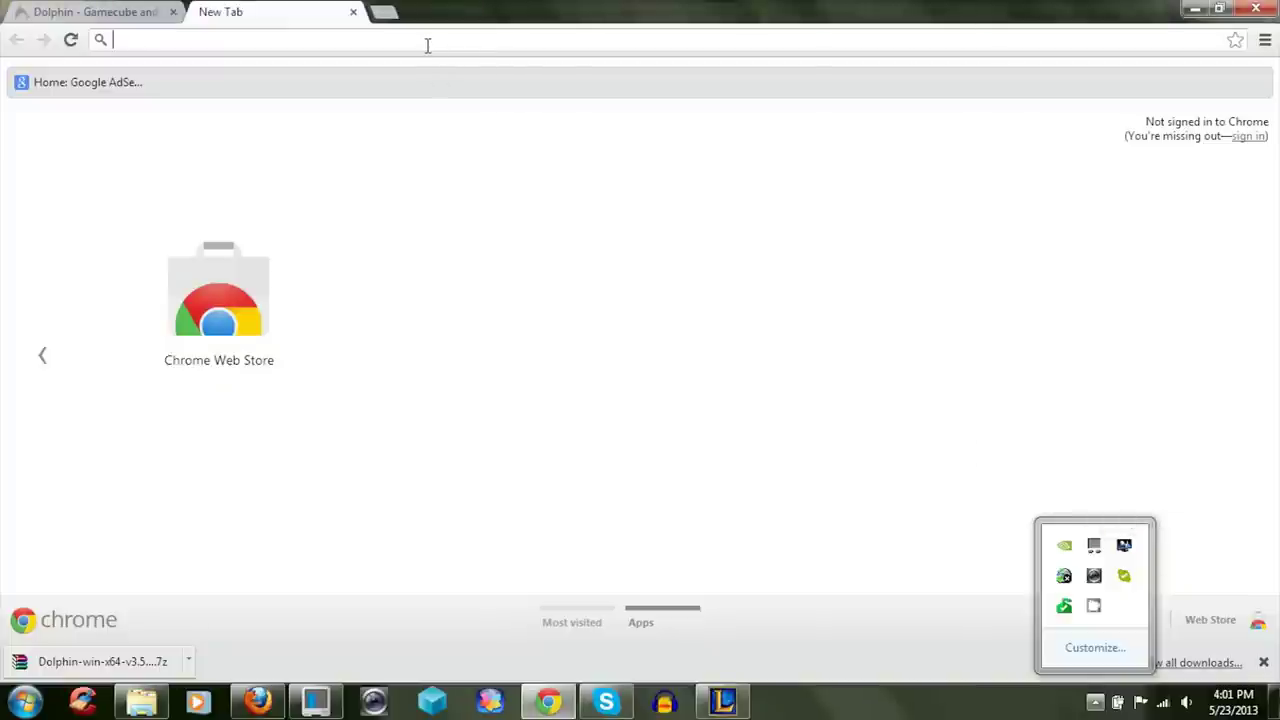
pyautogui.click(427, 45)
pyautogui.write('http://www.microsoft.com/en-us/download/details.aspx?id=35')
pyautogui.press('Return')
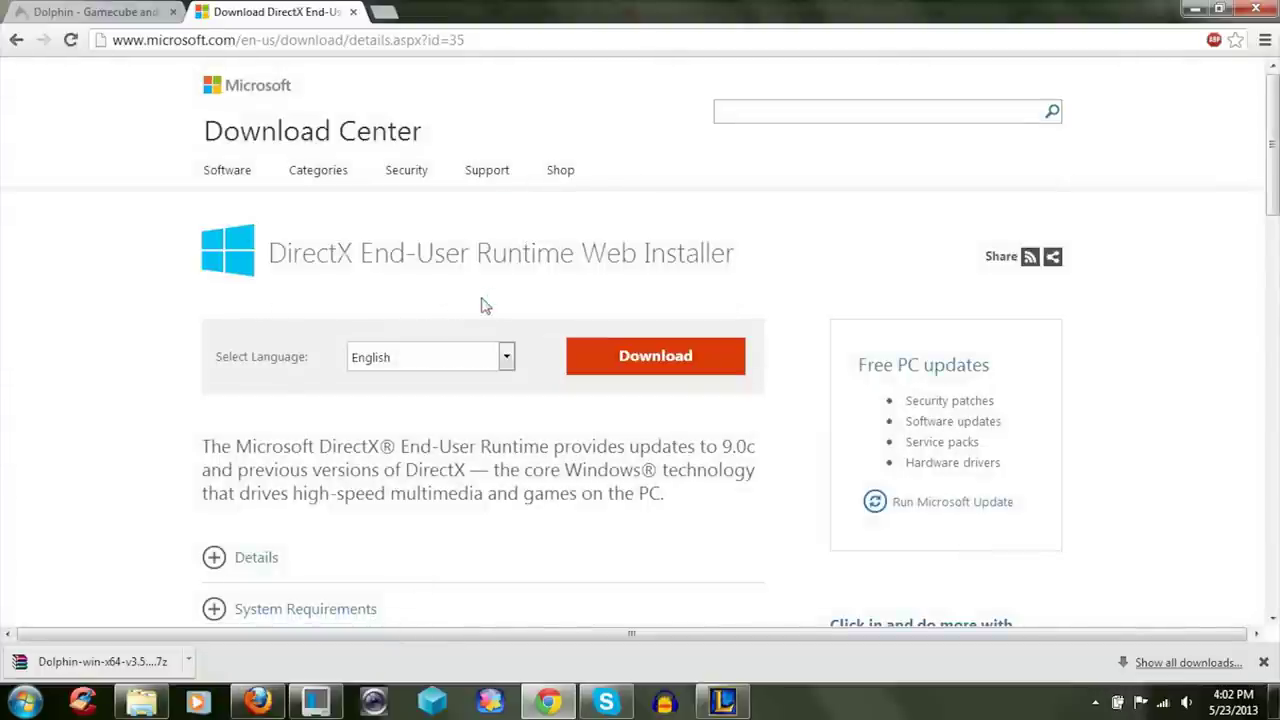
# - Review the DirectX installer's details and system requirements and download it in English
pyautogui.scroll(-2, 484, 305)
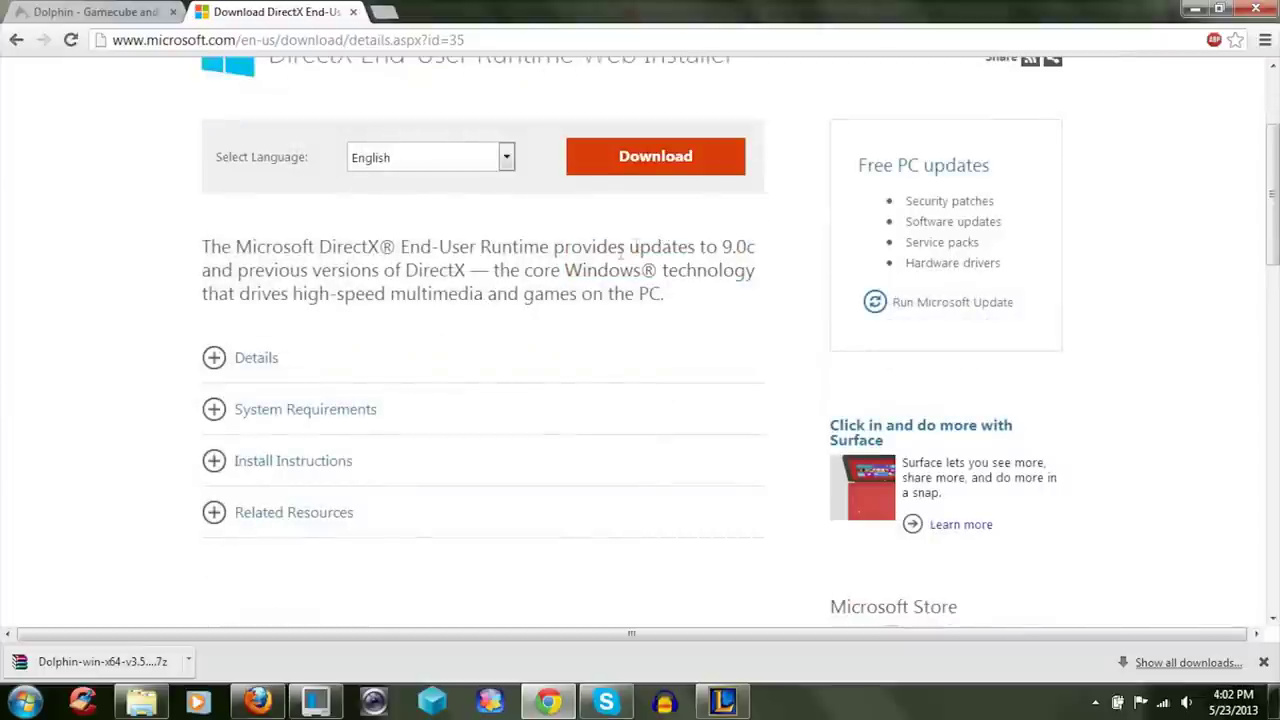
pyautogui.click(271, 362)
pyautogui.scroll(-3, 418, 331)
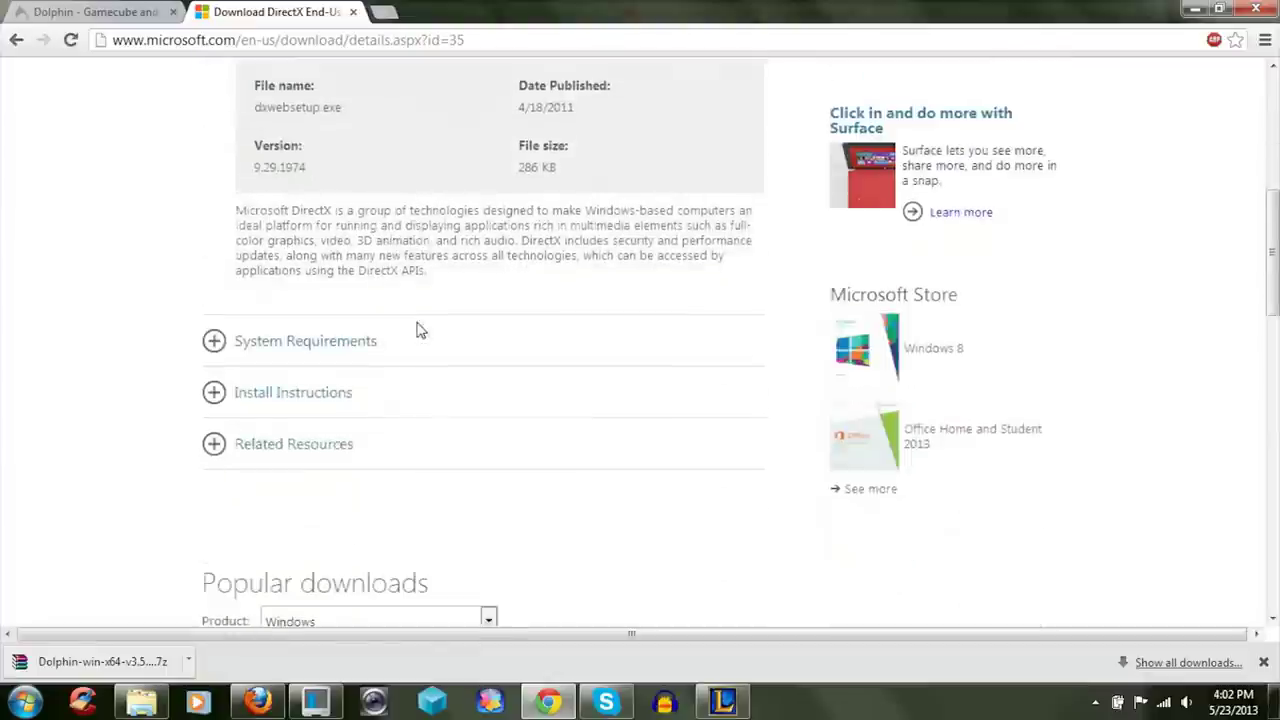
pyautogui.click(348, 340)
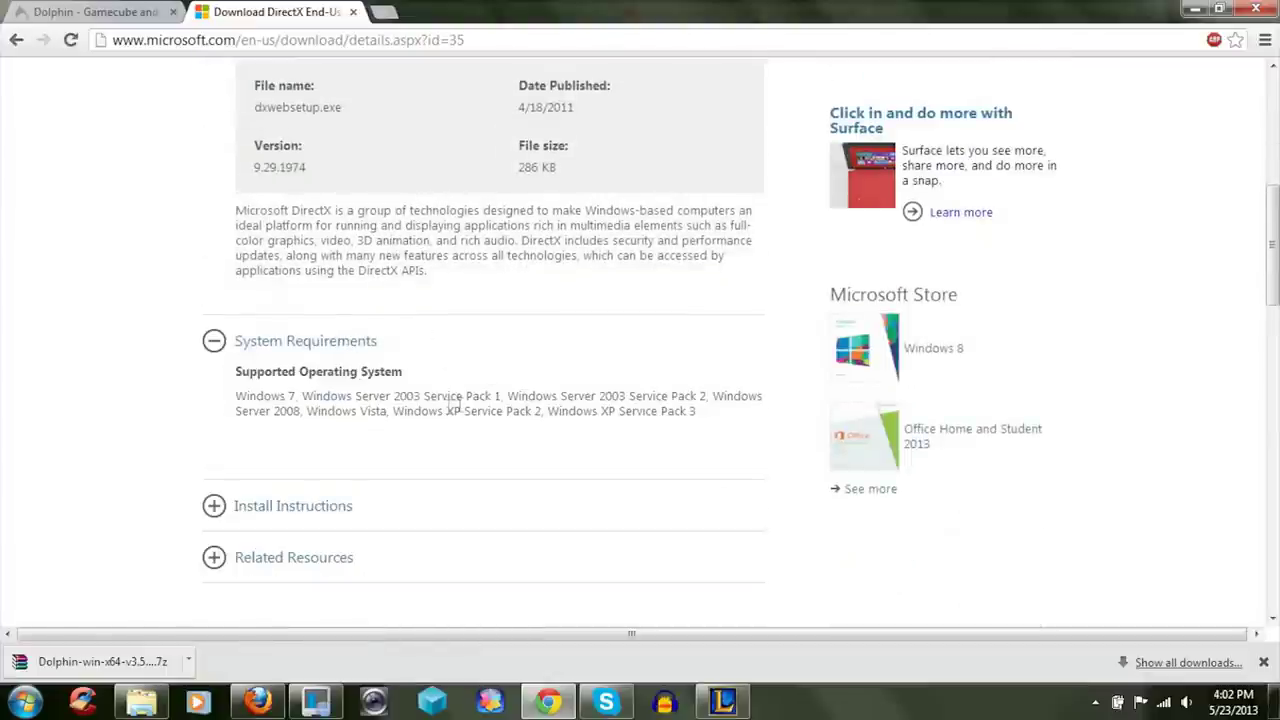
pyautogui.scroll(3, 524, 405)
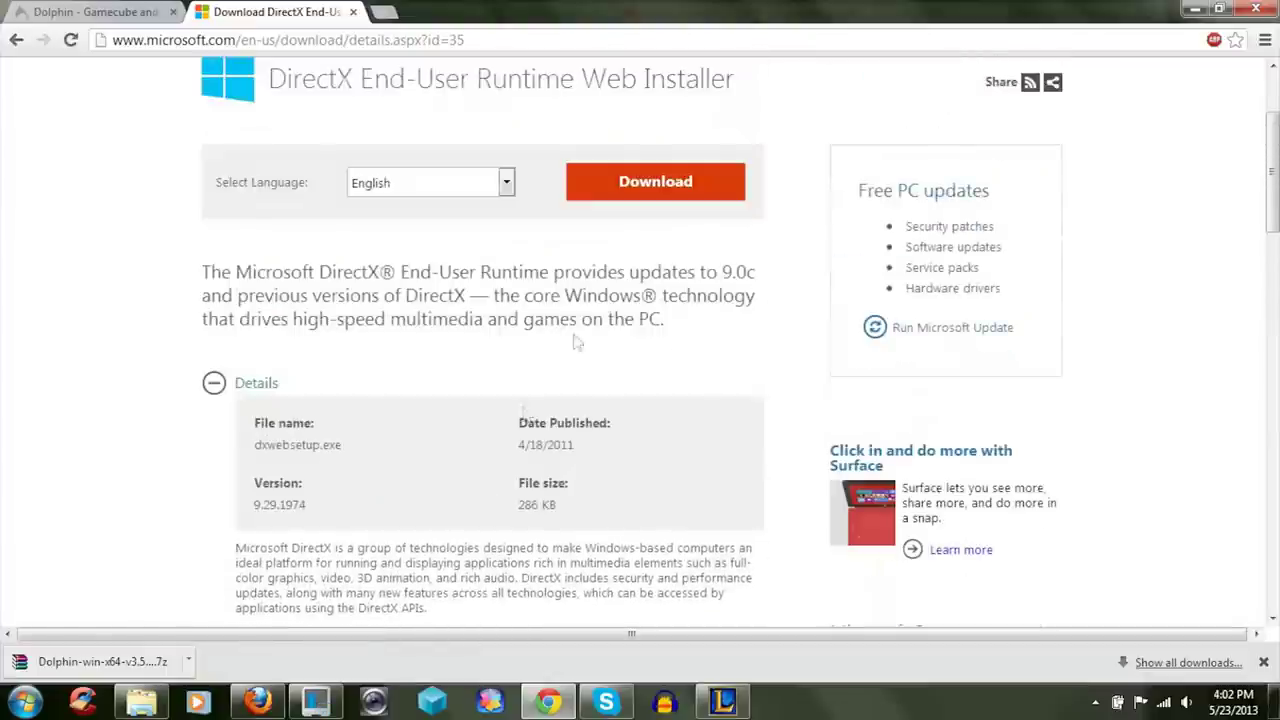
pyautogui.click(676, 197)
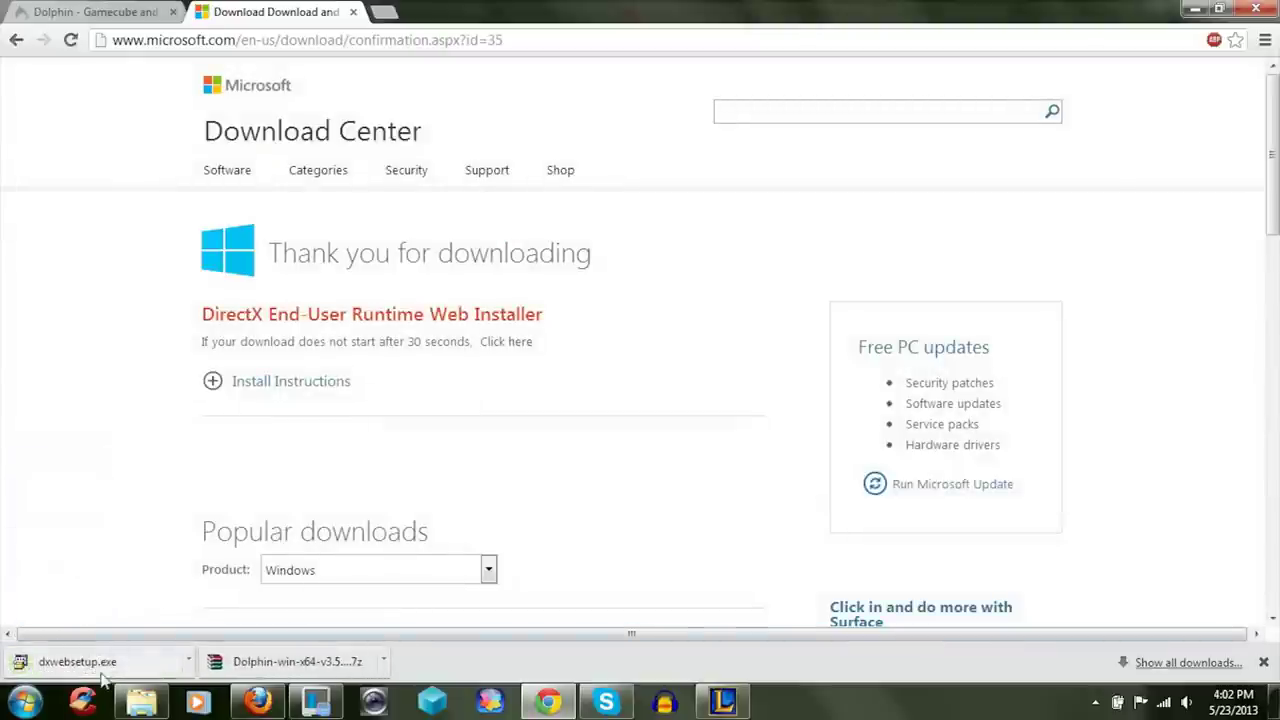
# - Run dxwebsetup.exe, accept the license agreement, decline the Bing Bar and complete the DirectX setup
pyautogui.click(100, 668)
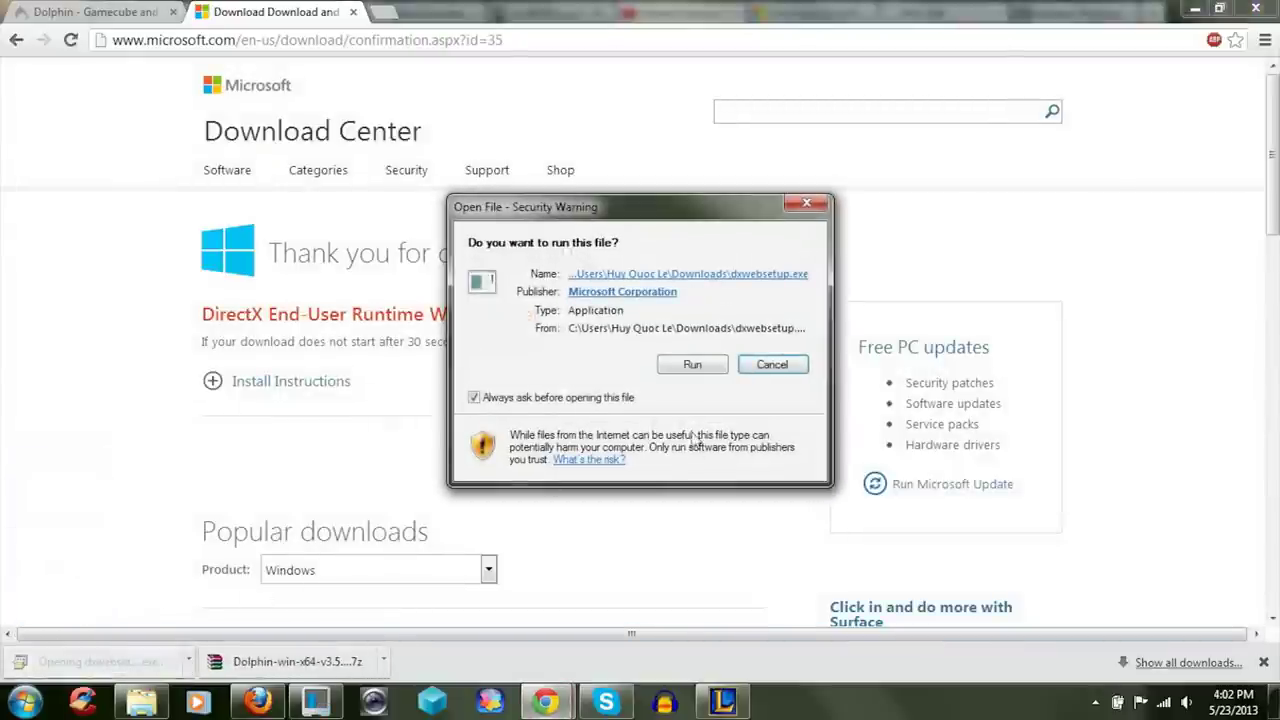
pyautogui.click(692, 365)
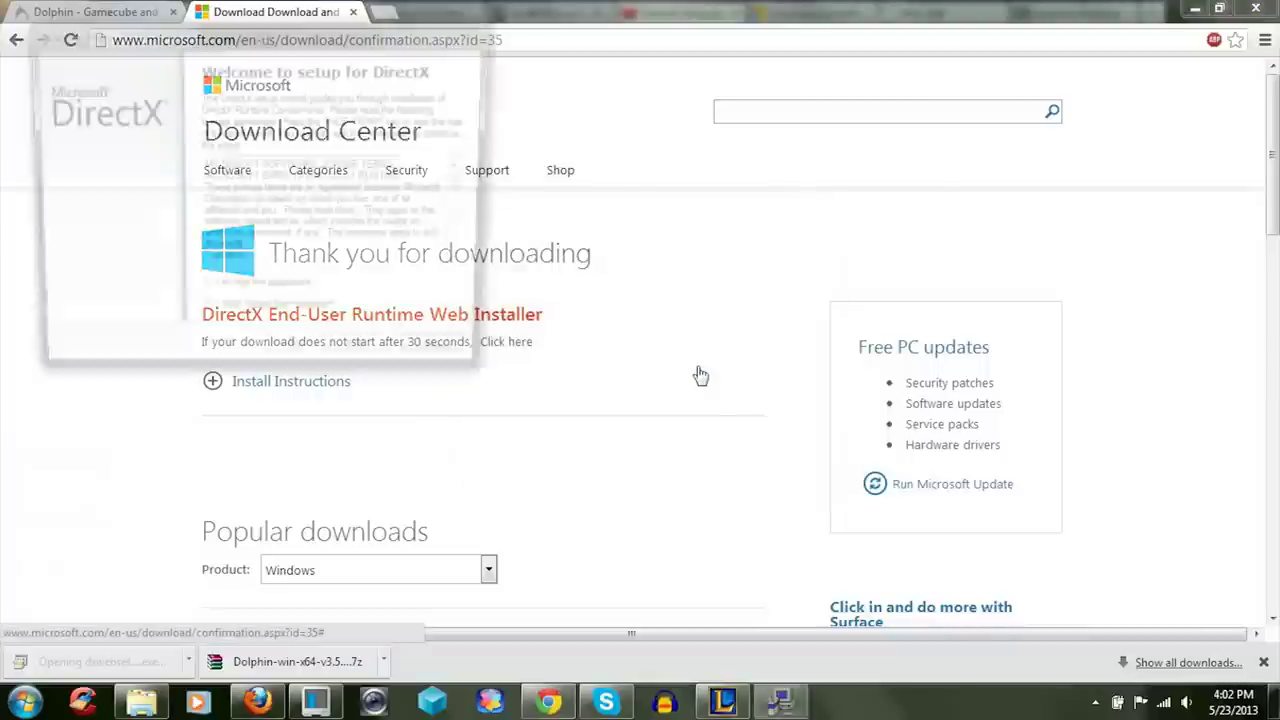
pyautogui.click(275, 293)
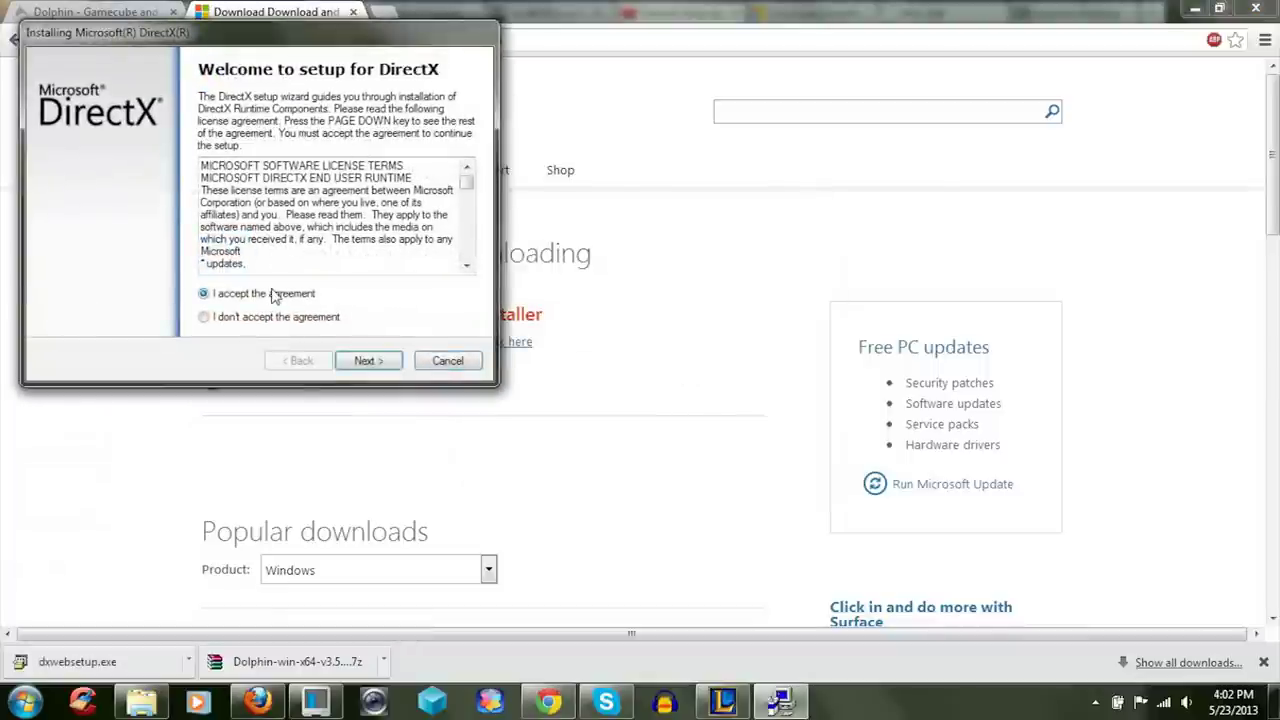
pyautogui.click(365, 360)
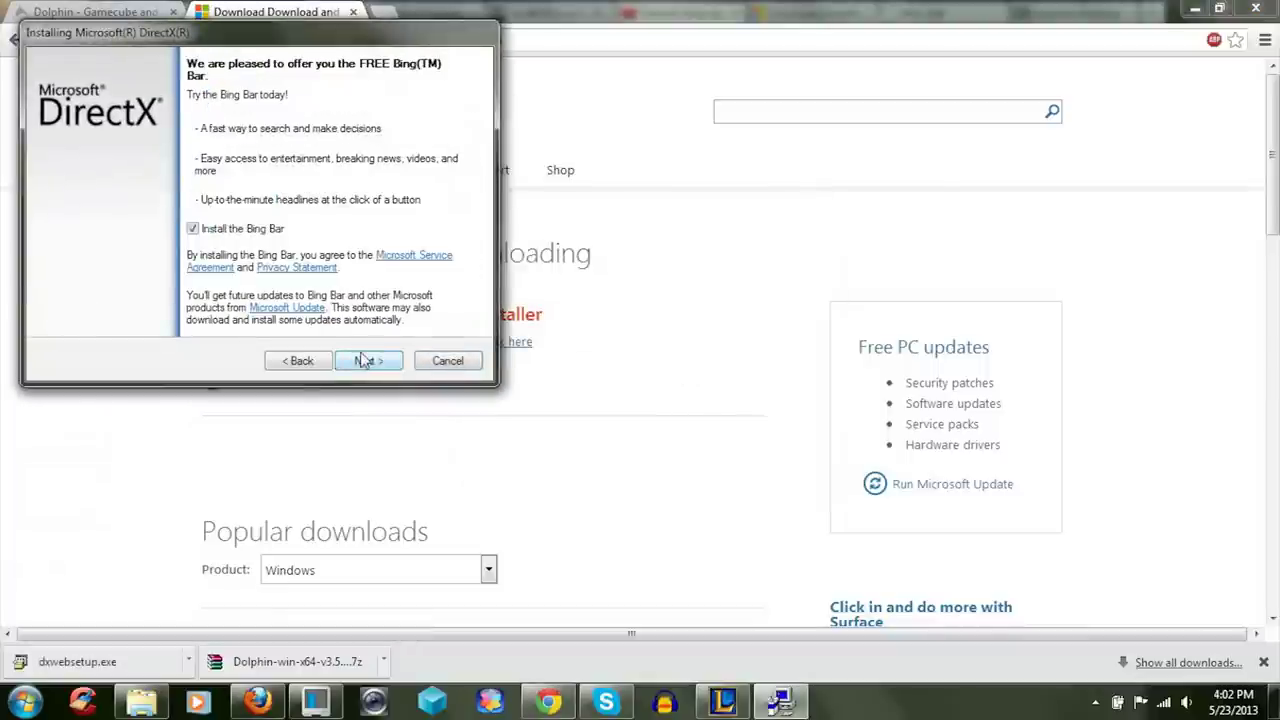
pyautogui.click(248, 231)
pyautogui.click(368, 363)
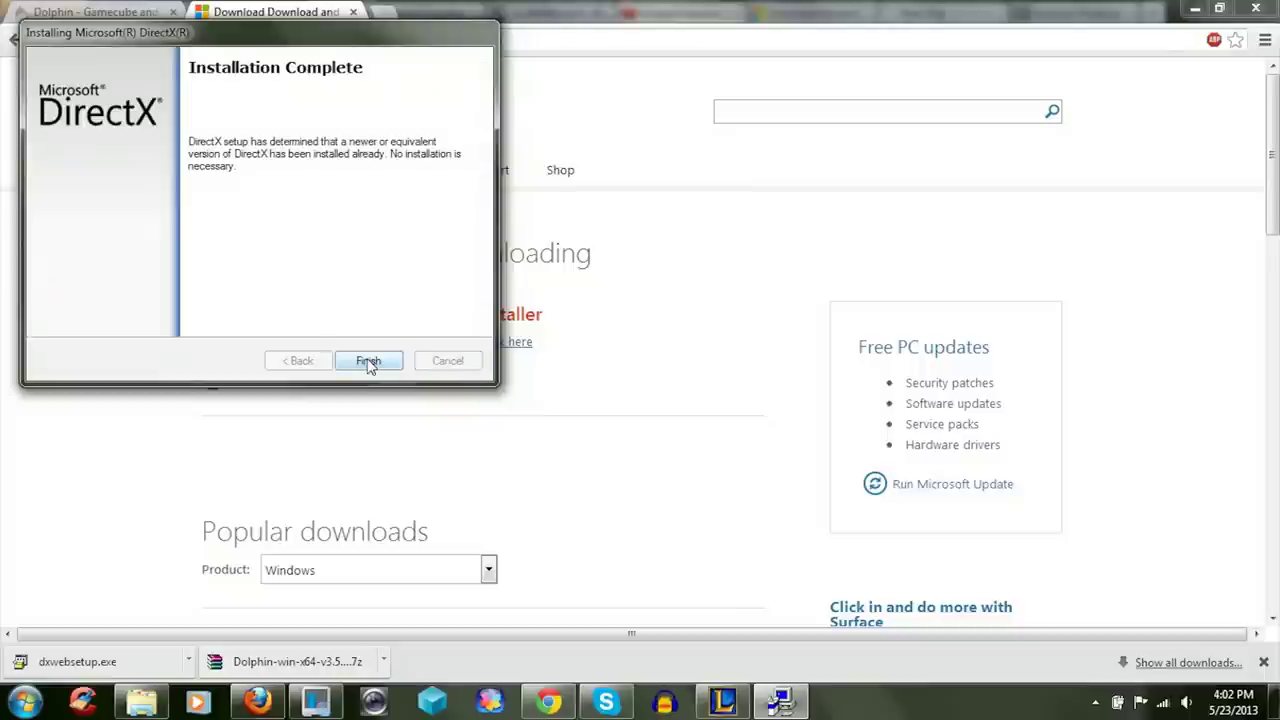
pyautogui.click(368, 361)
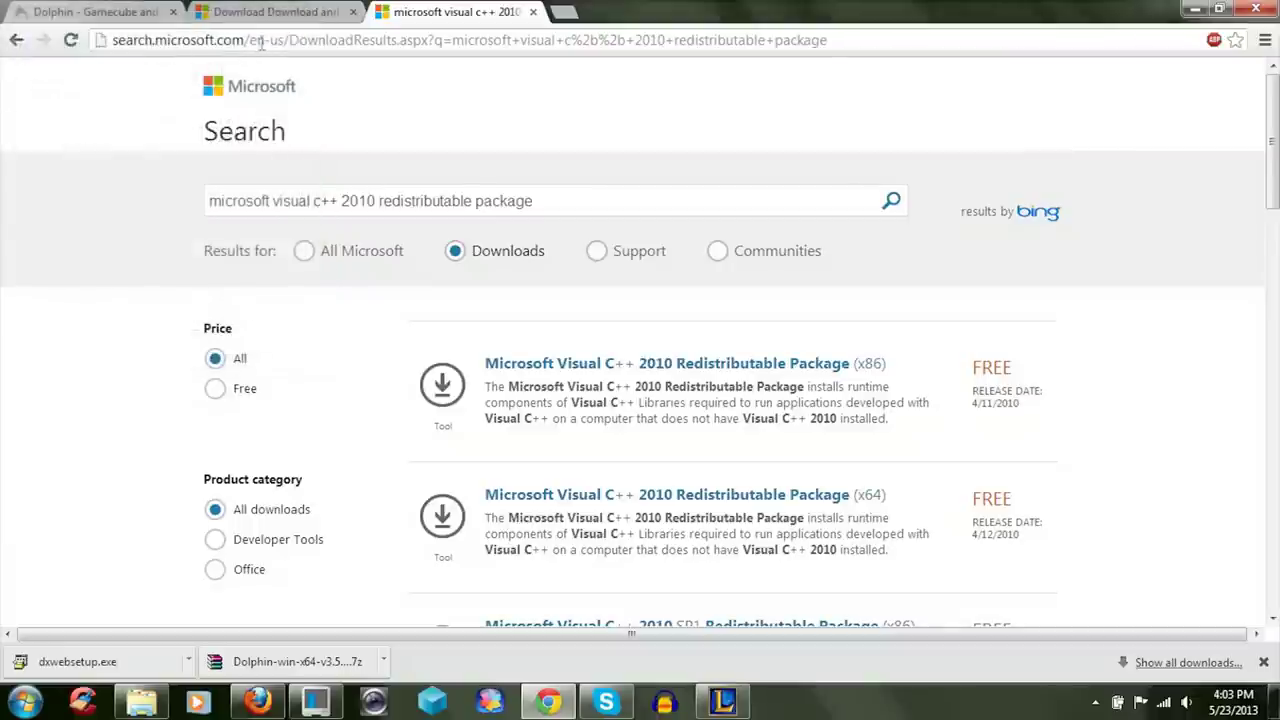
# - Download the Microsoft Visual C++ 2010 Redistributable Package (x64) in English from the Microsoft download search results
pyautogui.click(278, 42)
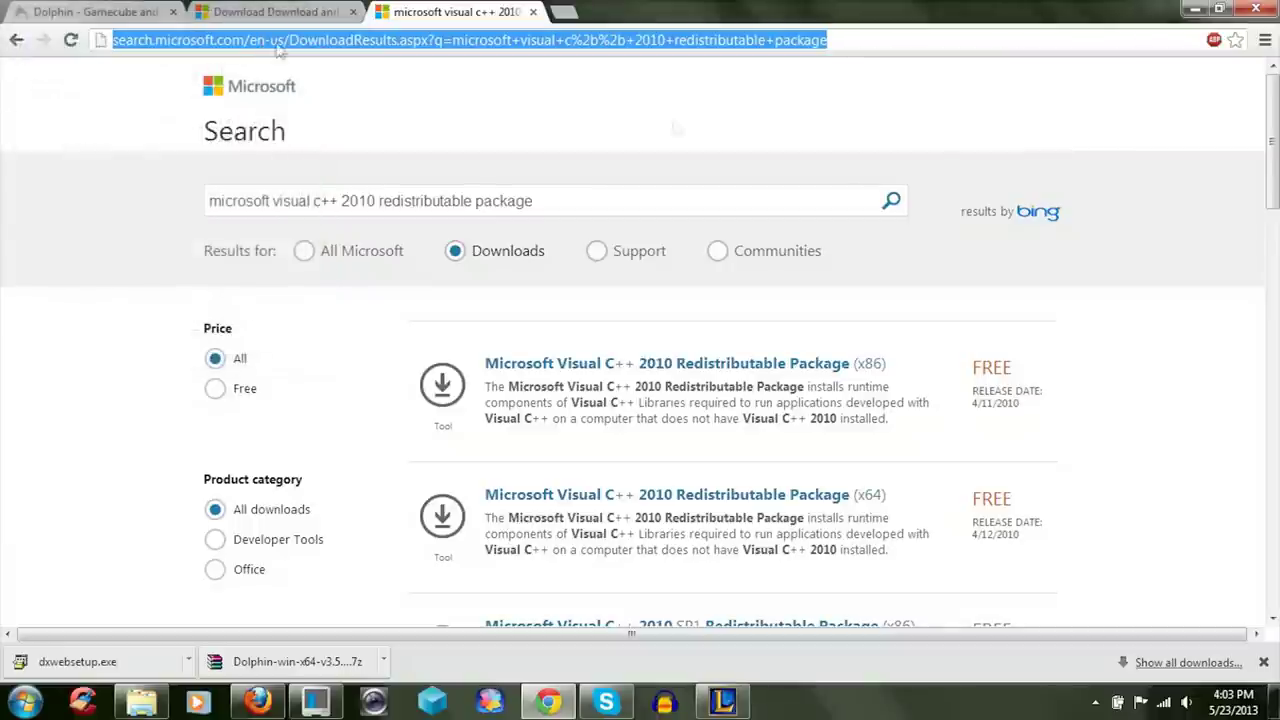
pyautogui.click(825, 97)
pyautogui.scroll(-2, 1083, 117)
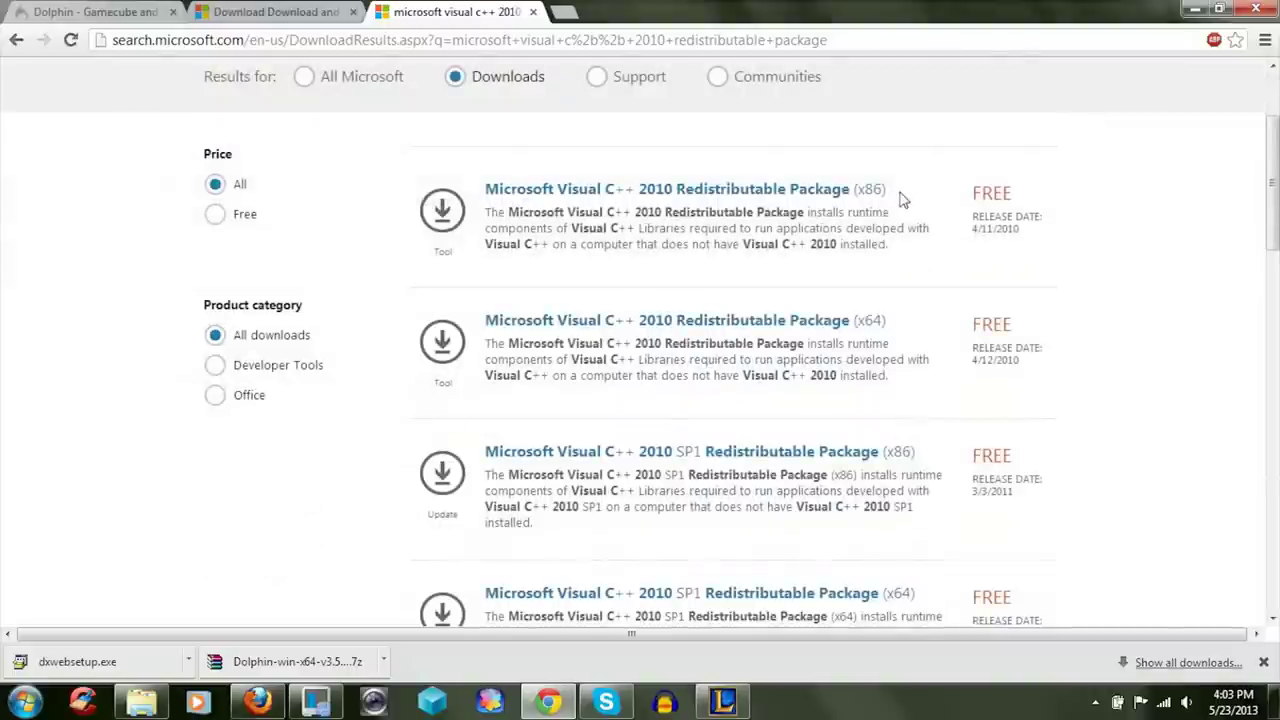
pyautogui.moveTo(898, 192); pyautogui.dragTo(858, 193)
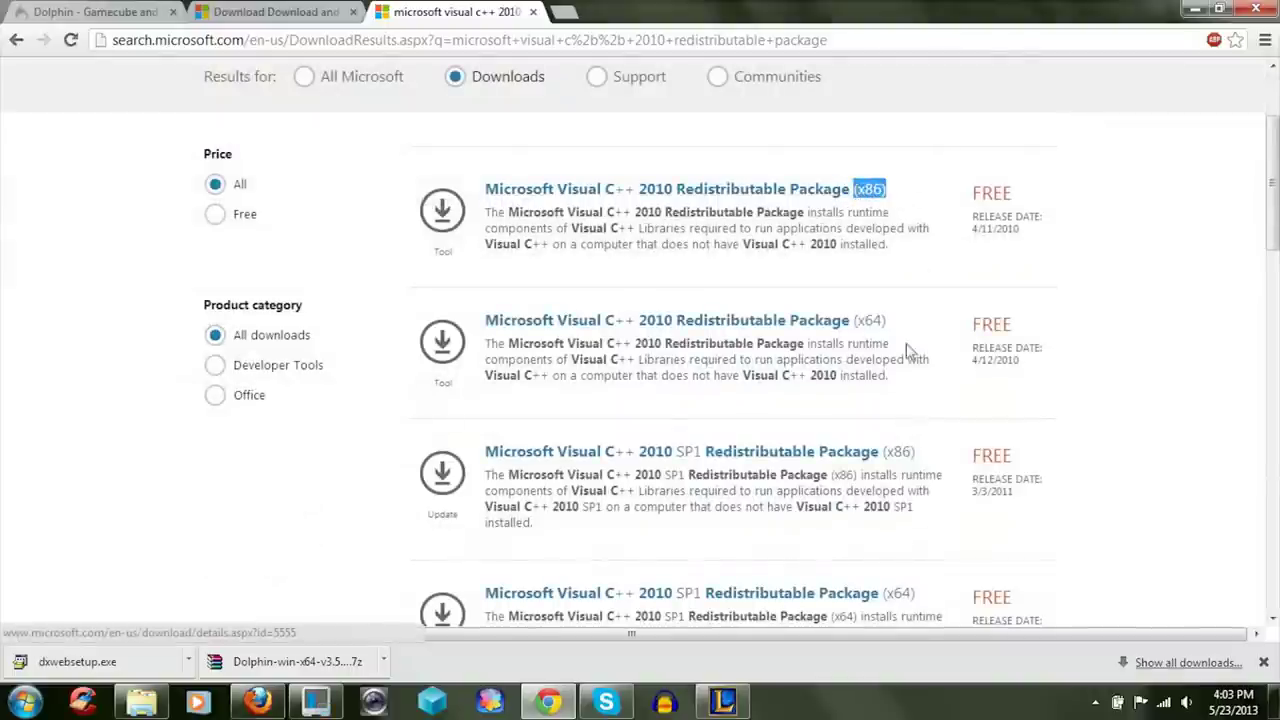
pyautogui.moveTo(890, 321); pyautogui.dragTo(854, 321)
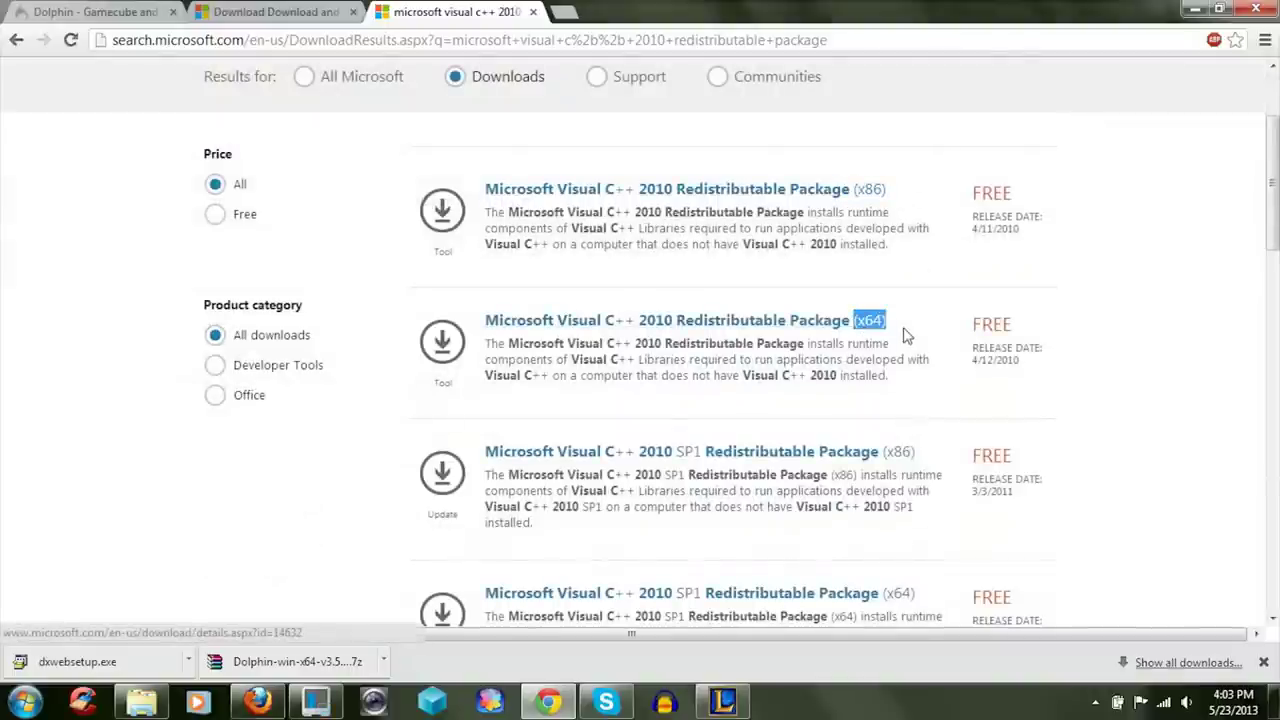
pyautogui.click(794, 324)
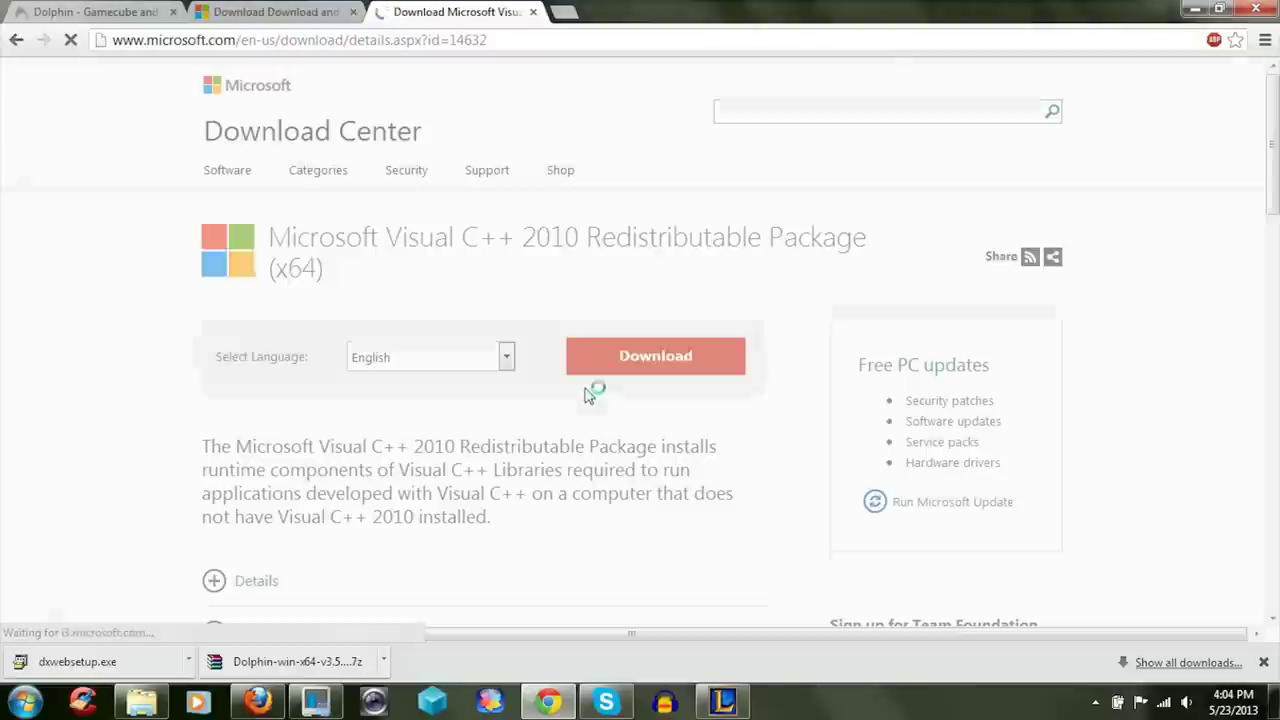
pyautogui.click(632, 355)
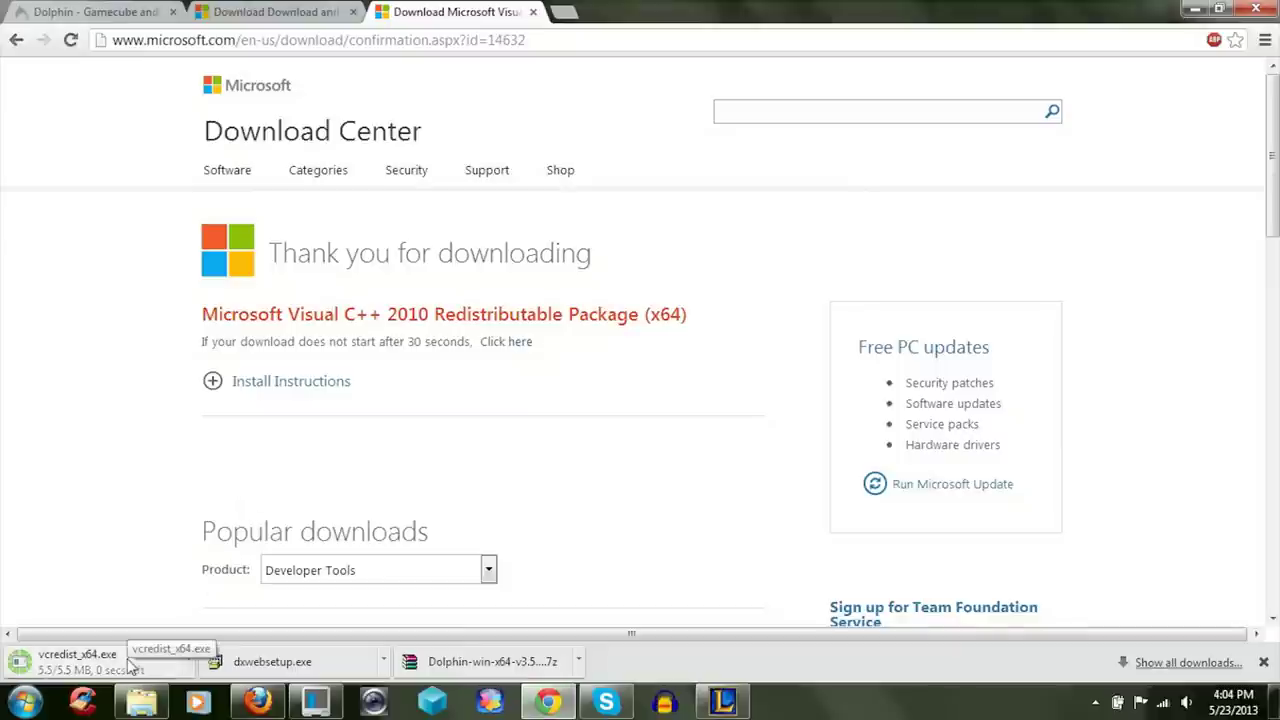
# - Try to install the Visual C++ 2010 redistributable with vcredist_x64.exe, then close setup and mark the program as installed correctly
pyautogui.click(133, 662)
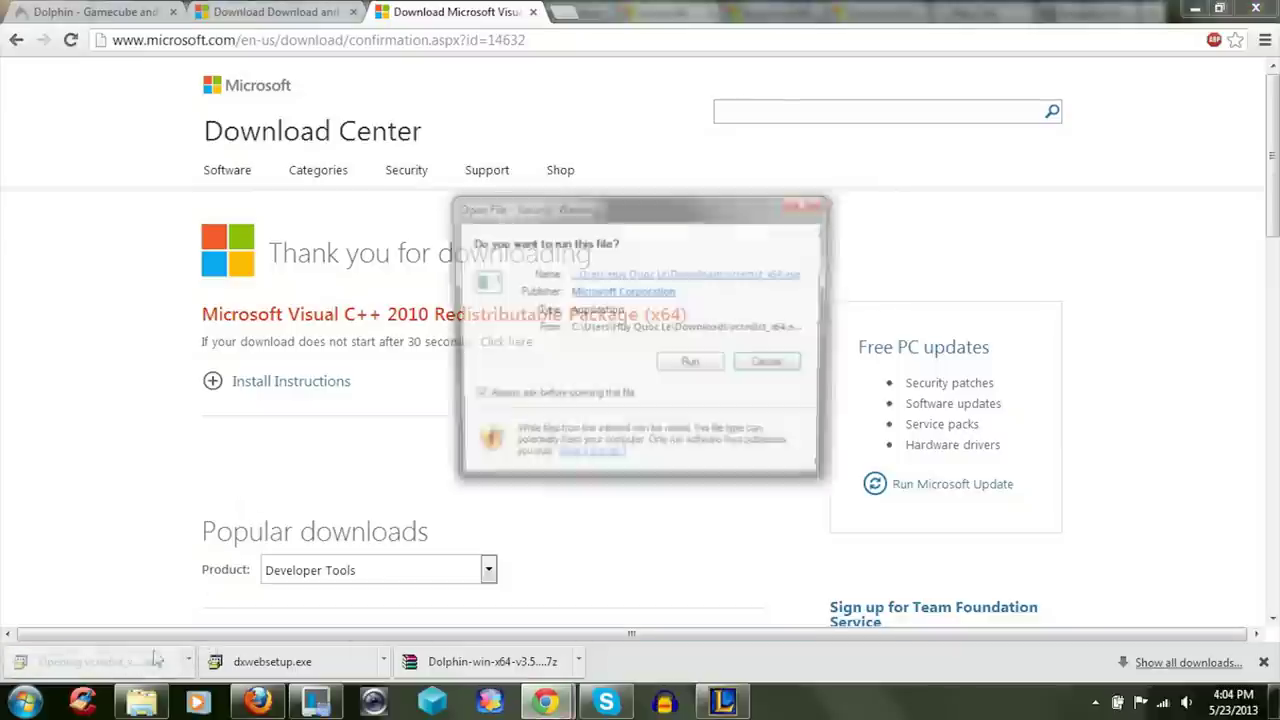
pyautogui.click(684, 362)
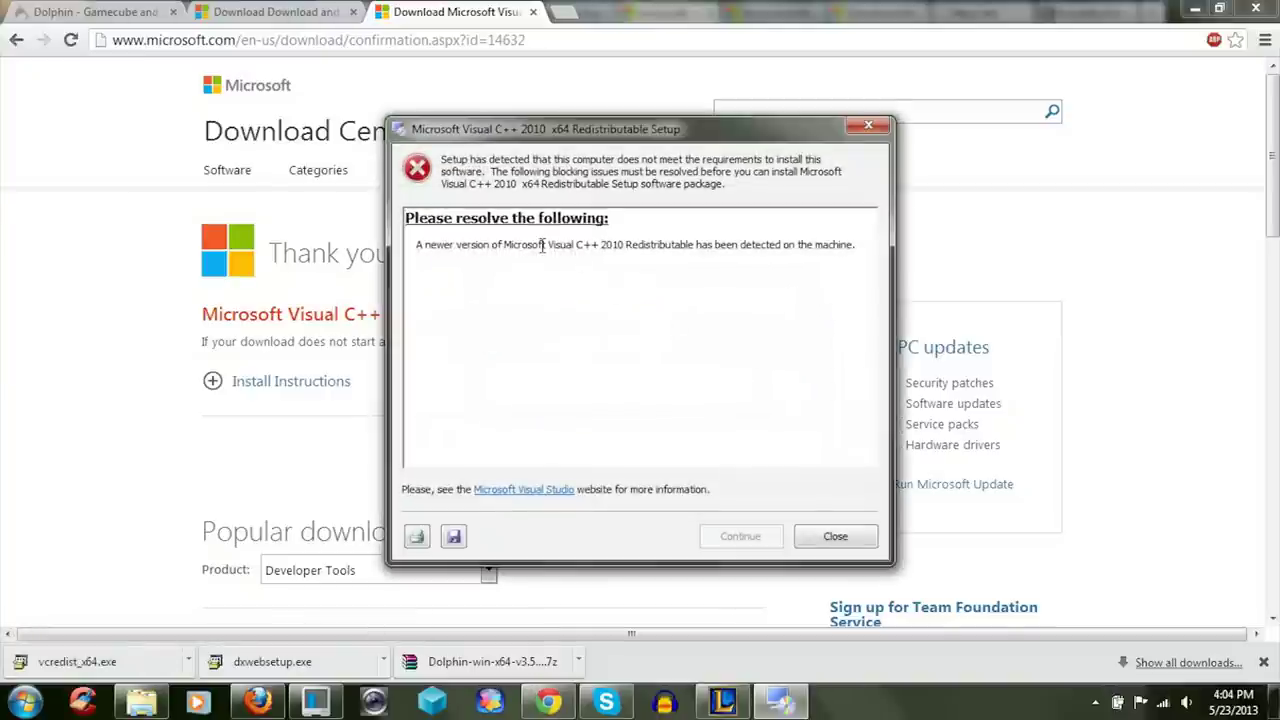
pyautogui.moveTo(416, 244); pyautogui.dragTo(840, 254)
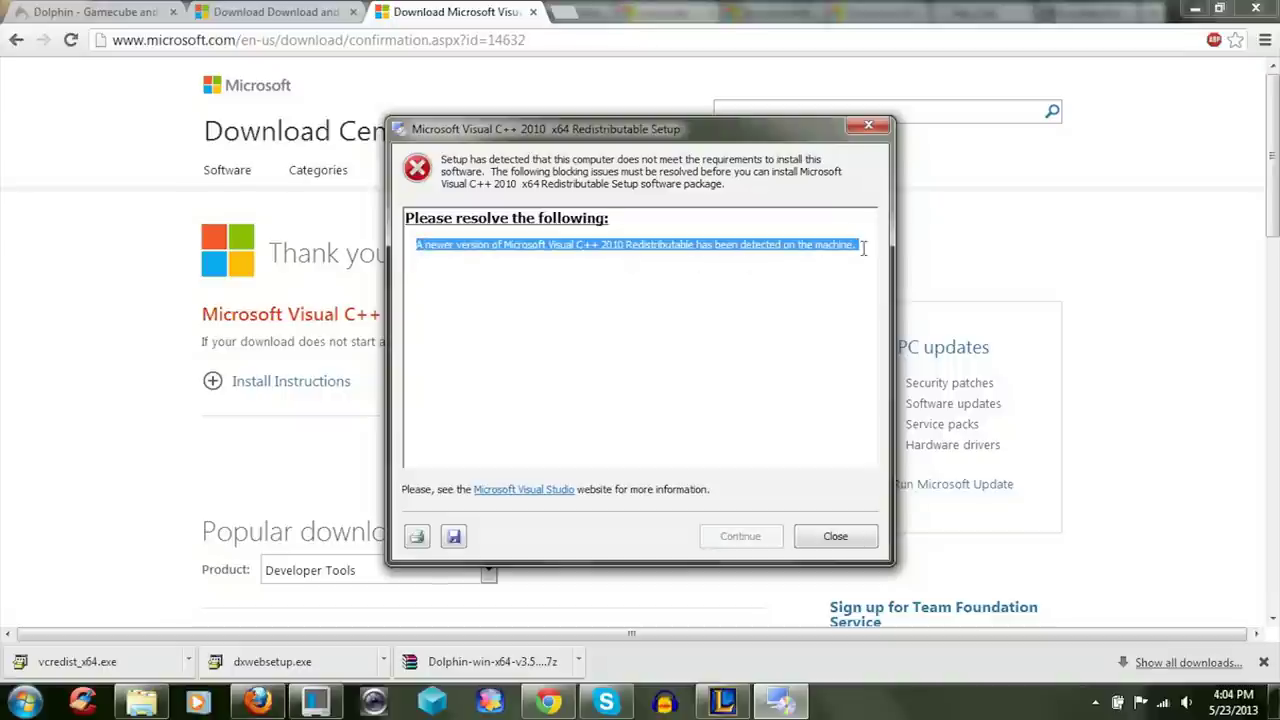
pyautogui.click(863, 248)
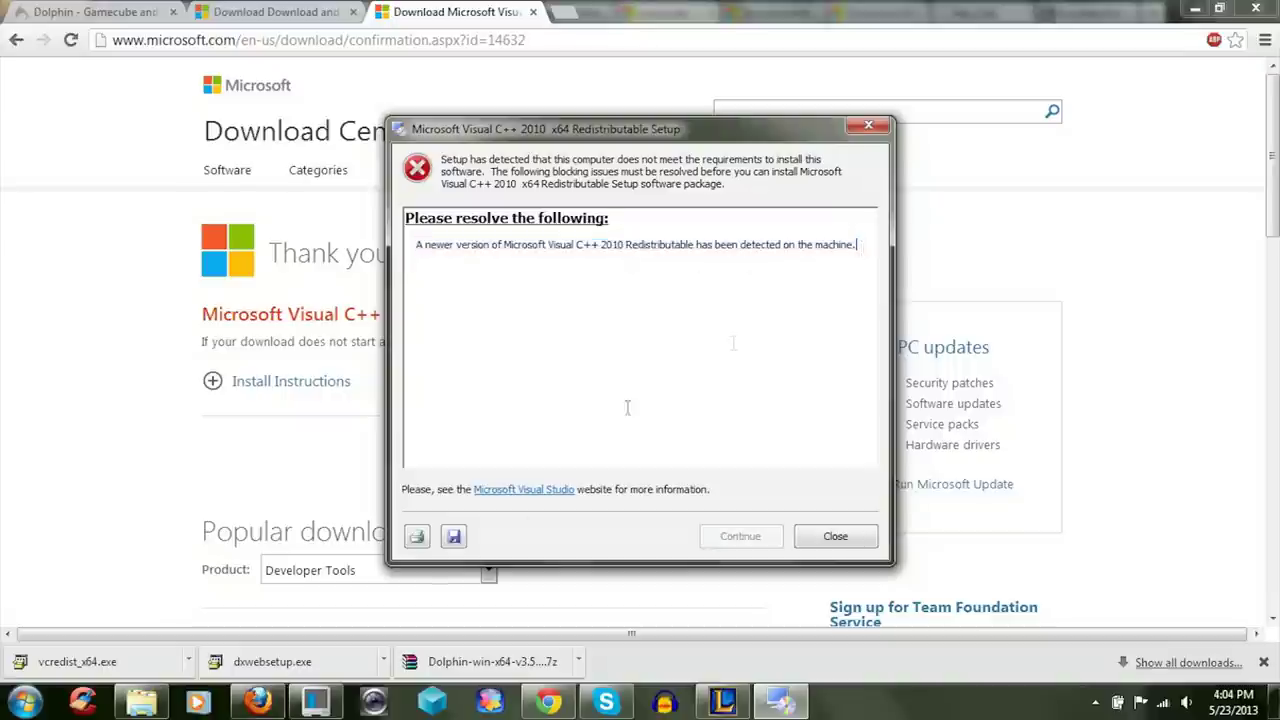
pyautogui.click(850, 538)
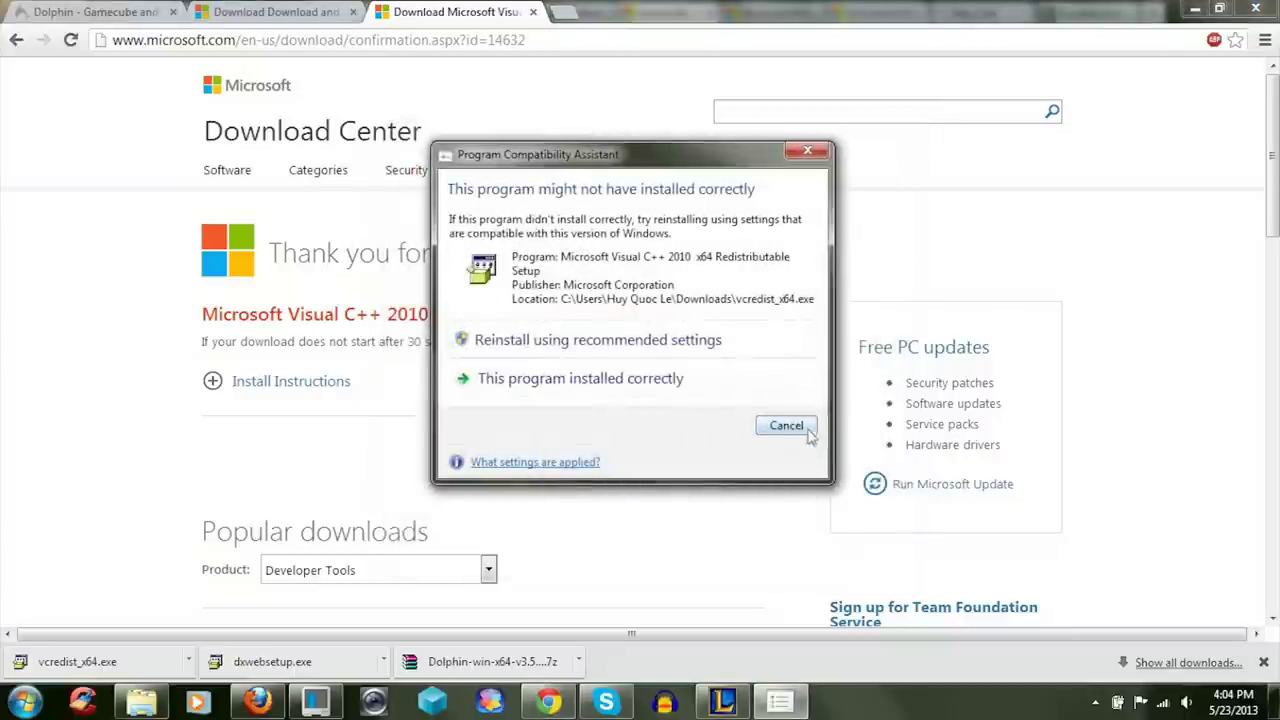
pyautogui.click(600, 379)
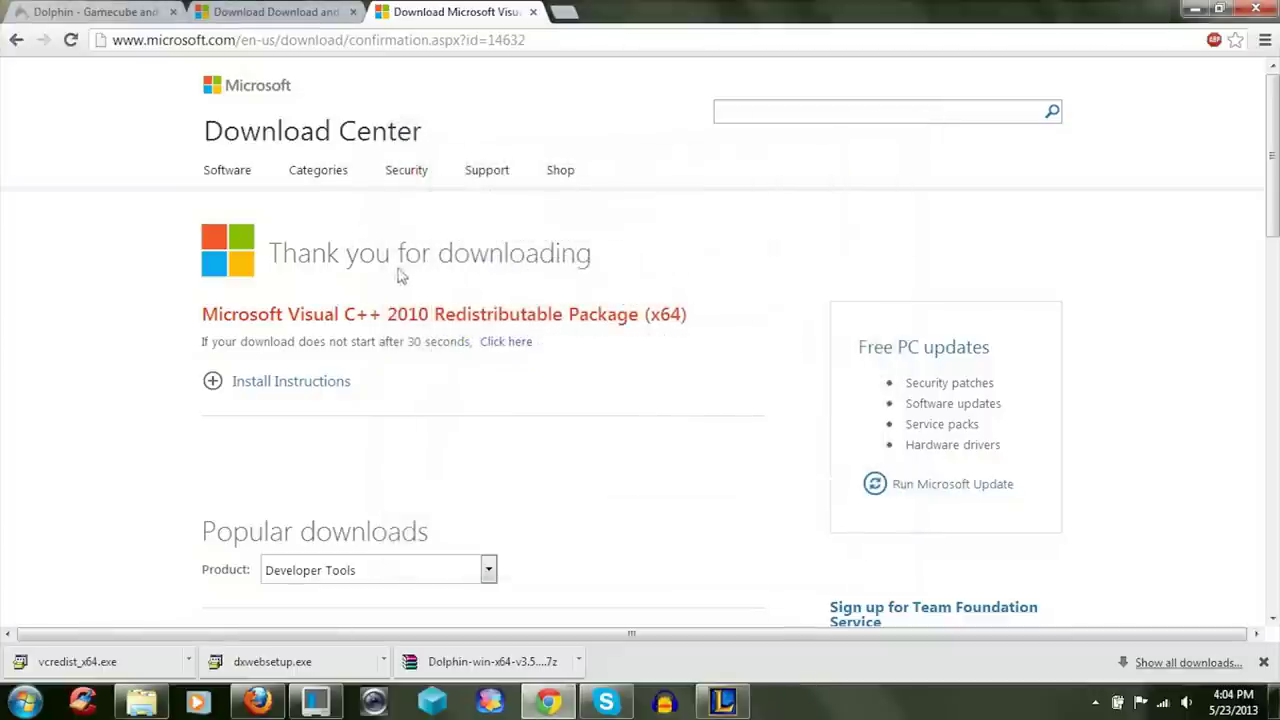
pyautogui.scroll(-2, 395, 277)
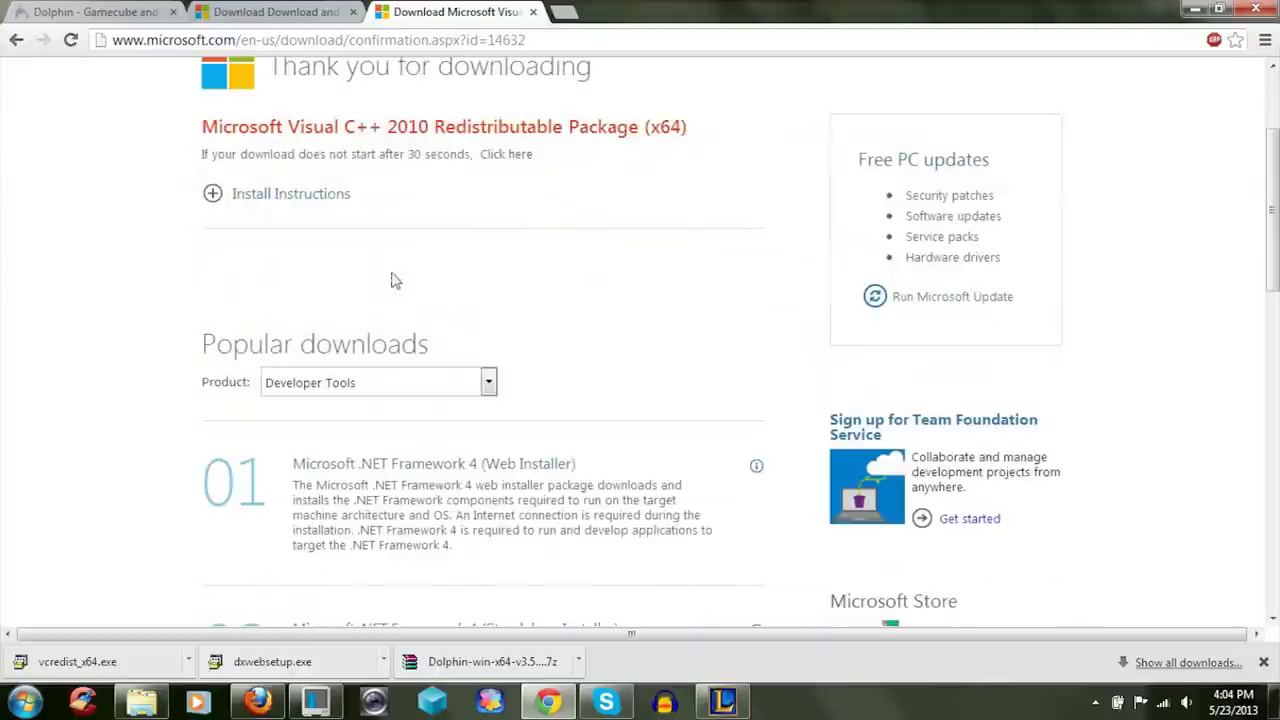
pyautogui.click(1095, 701)
pyautogui.rightClick(1095, 607)
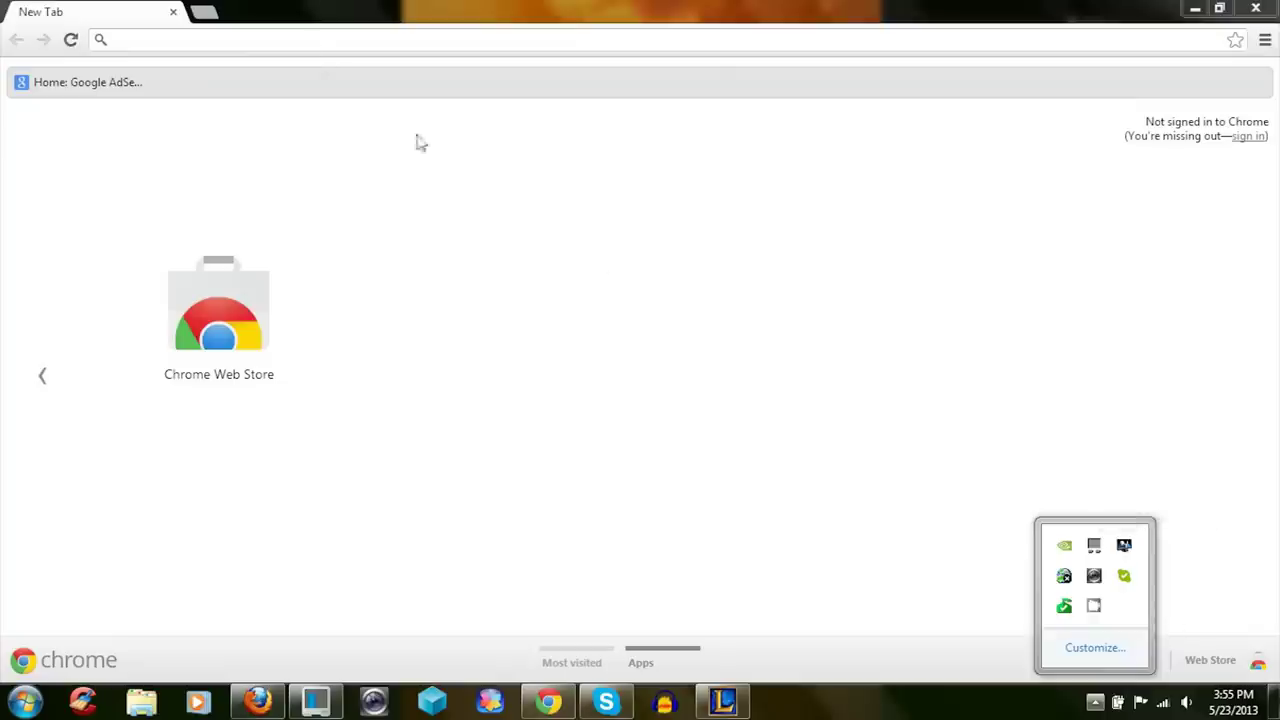
pyautogui.rightClick(1094, 606)
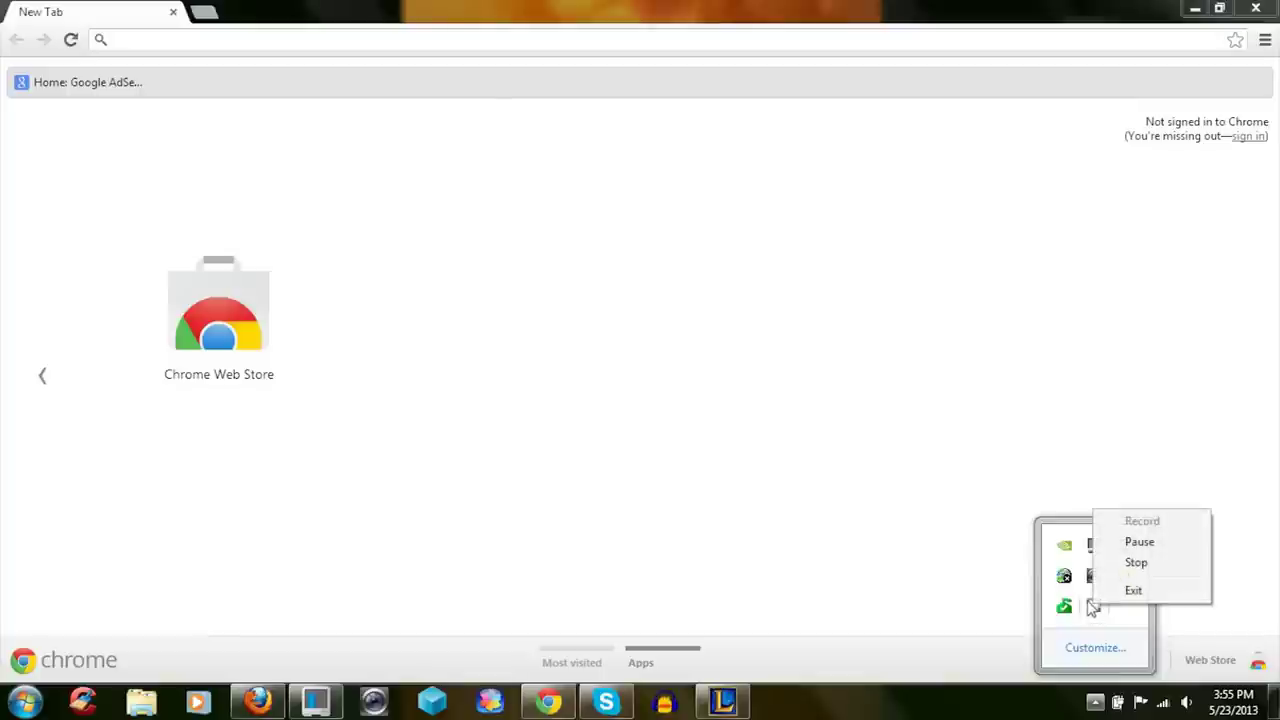
pyautogui.click(951, 557)
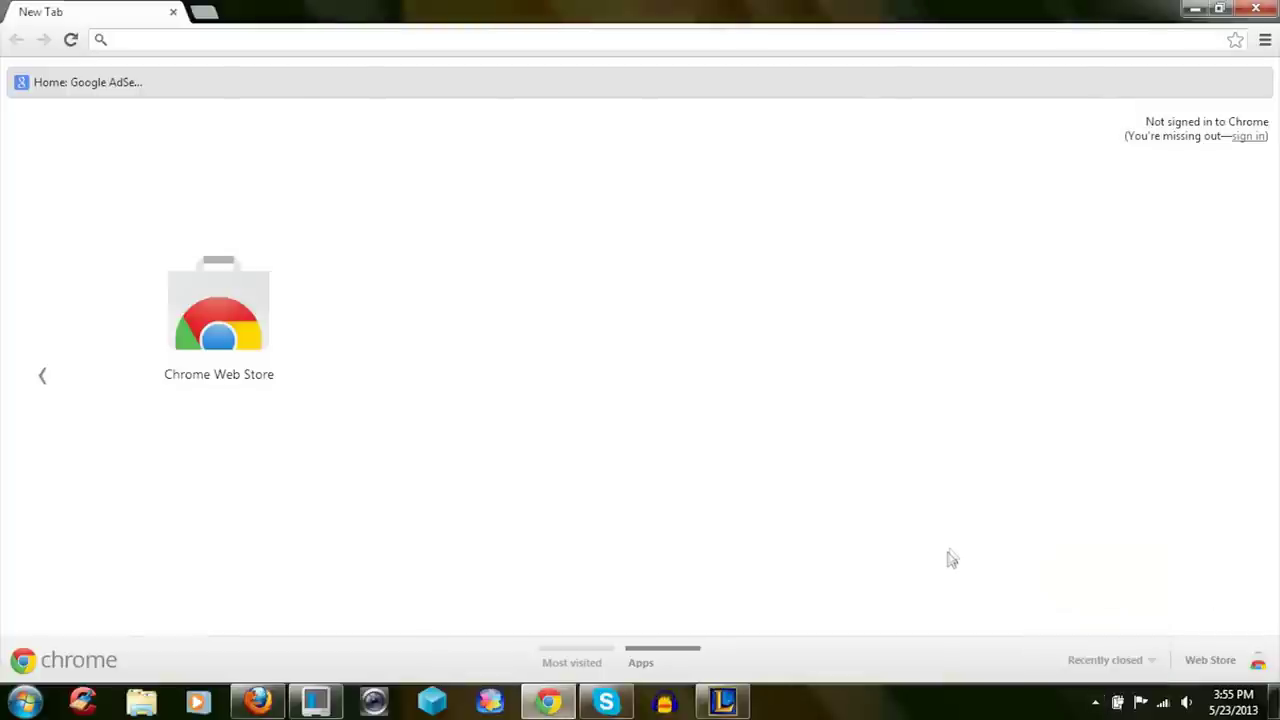
pyautogui.click(141, 42)
pyautogui.write('http://www.dolphin-emulator.com/faq.html#dolphin support')
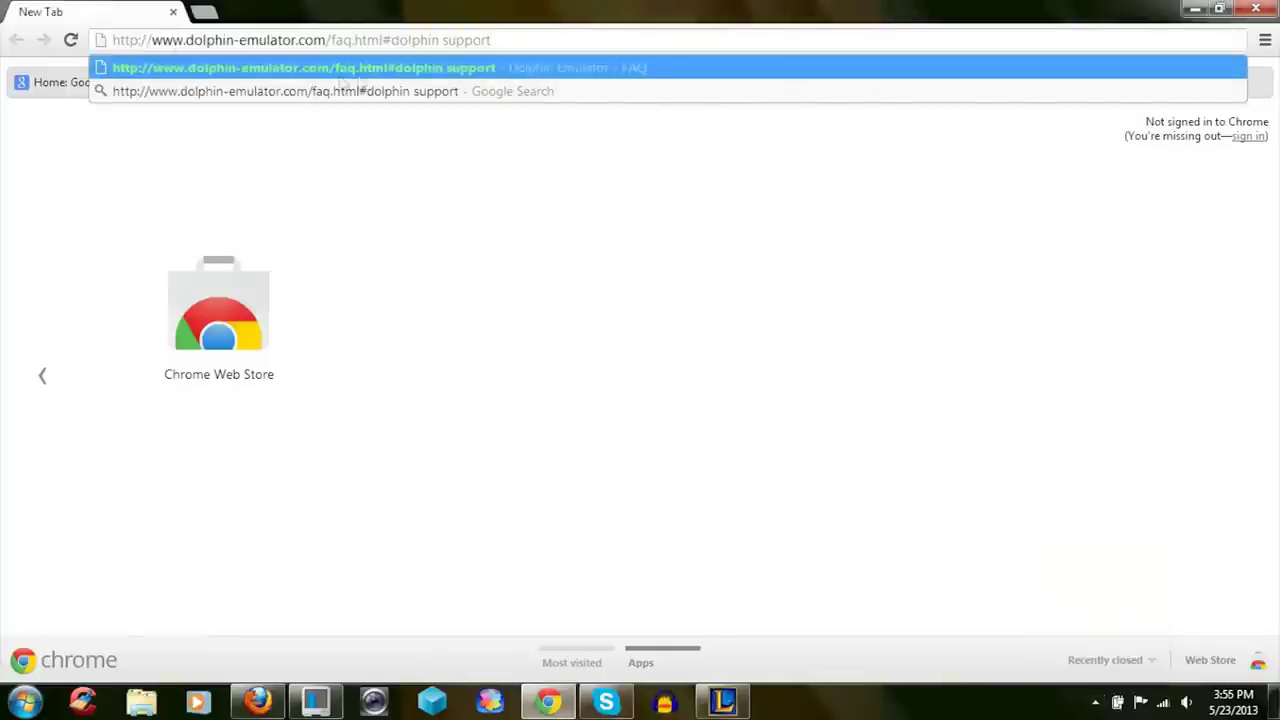
pyautogui.click(372, 70)
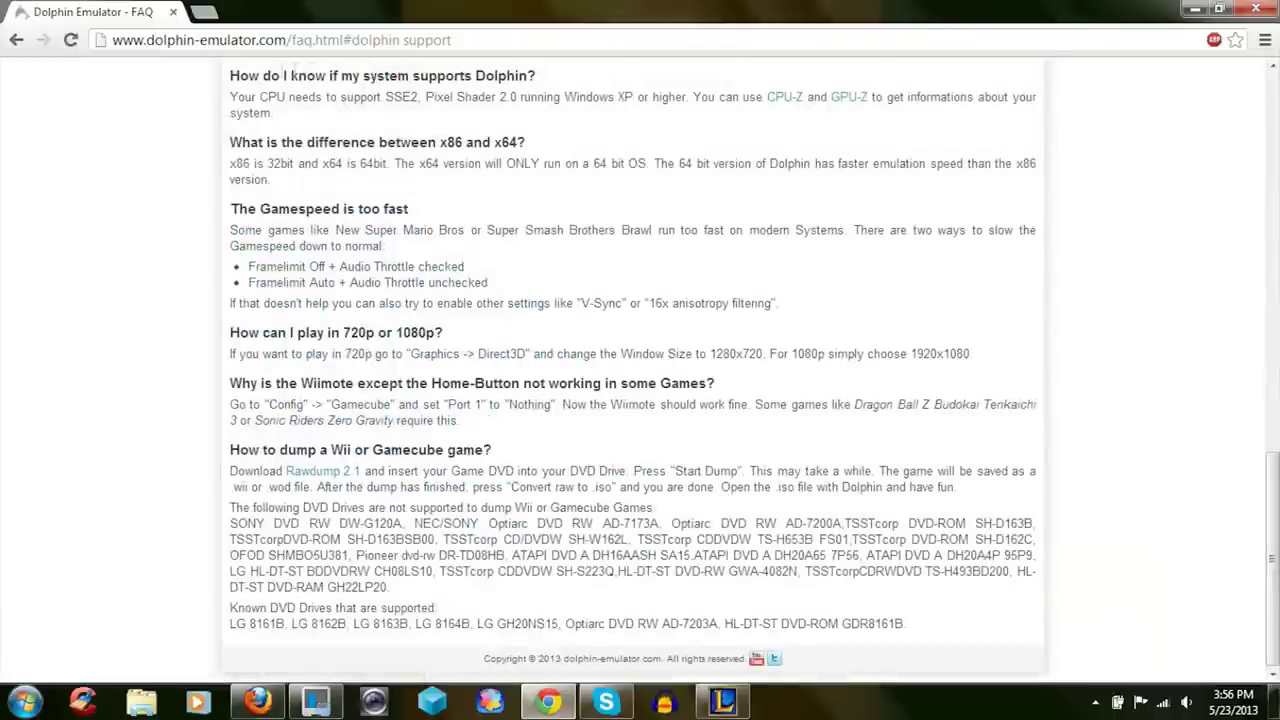
# - Review the FAQ answers on system support, x86 versus x64, PS3 controllers, the Direct3D9 plugin and the missing VCOMP100.dll error
pyautogui.moveTo(310, 122); pyautogui.dragTo(229, 75)
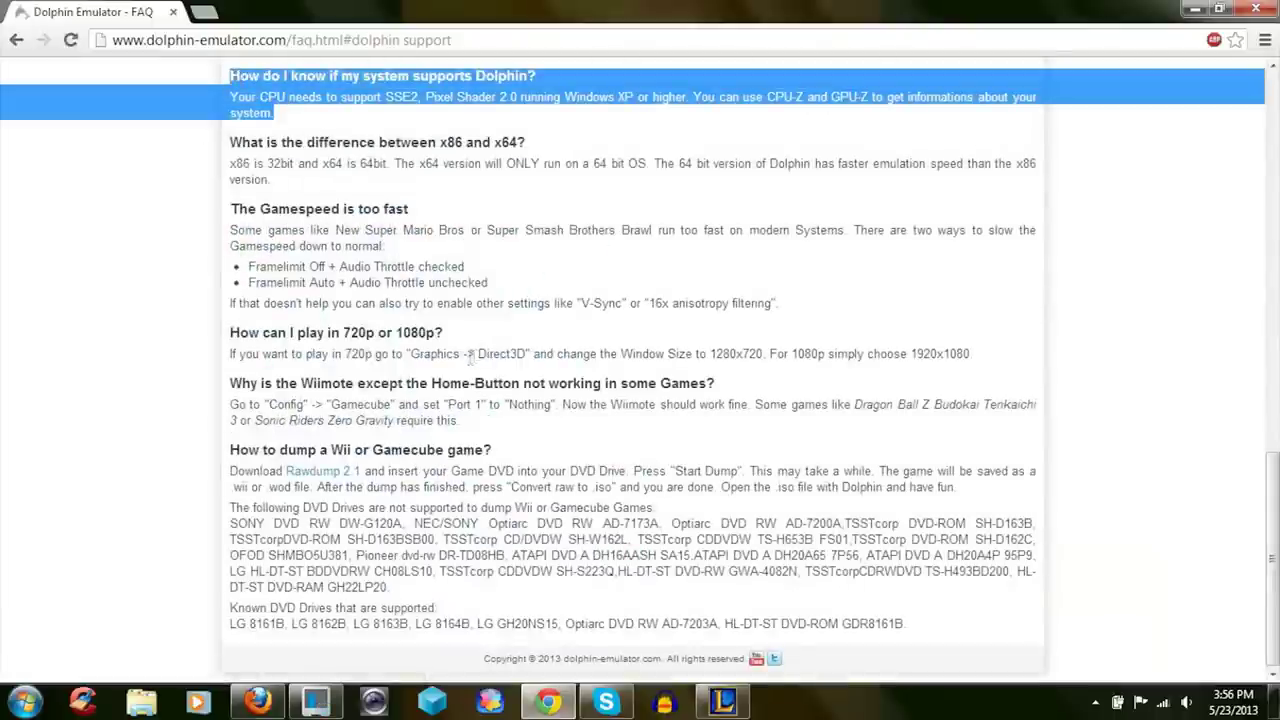
pyautogui.click(785, 128)
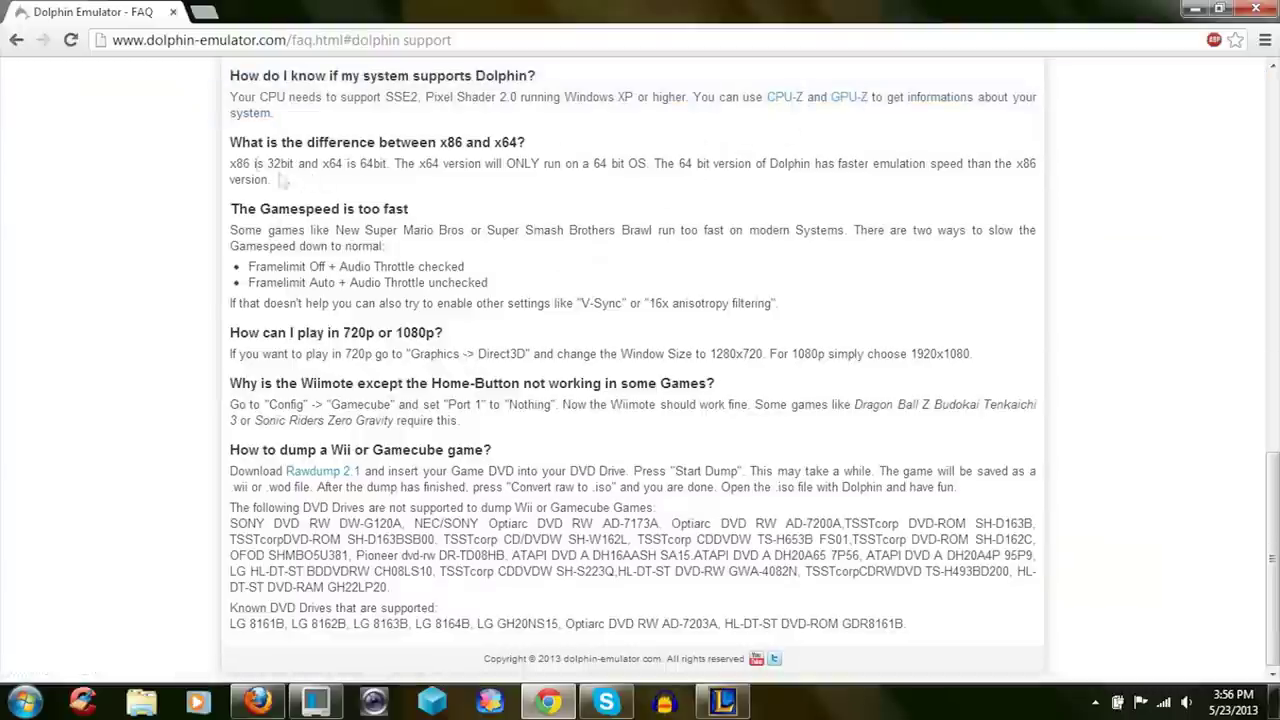
pyautogui.moveTo(229, 140); pyautogui.dragTo(288, 178)
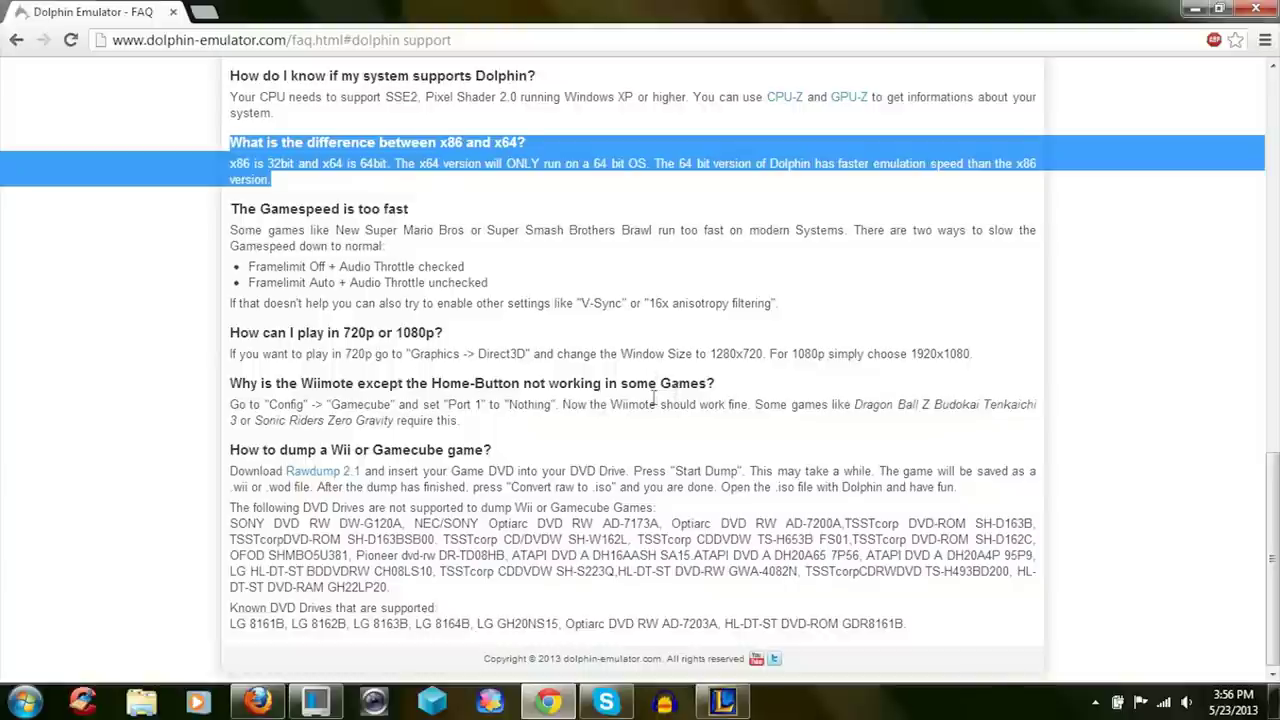
pyautogui.click(381, 193)
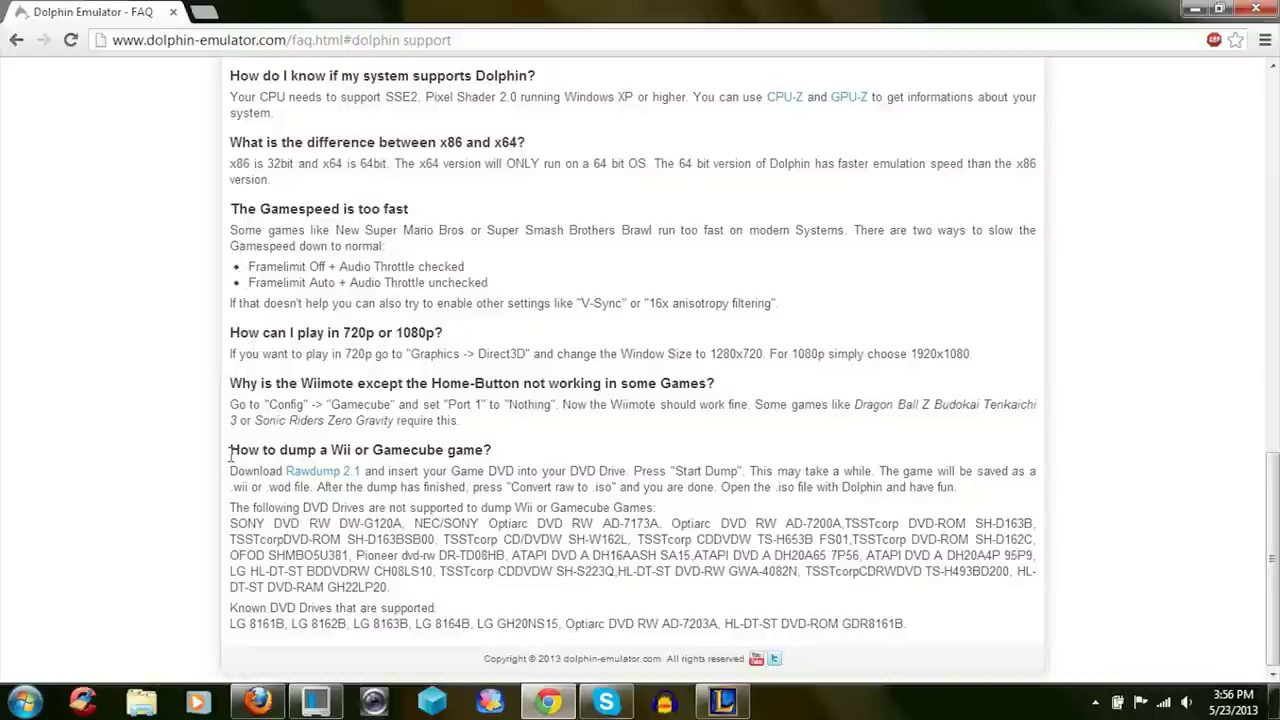
pyautogui.scroll(5, 230, 452)
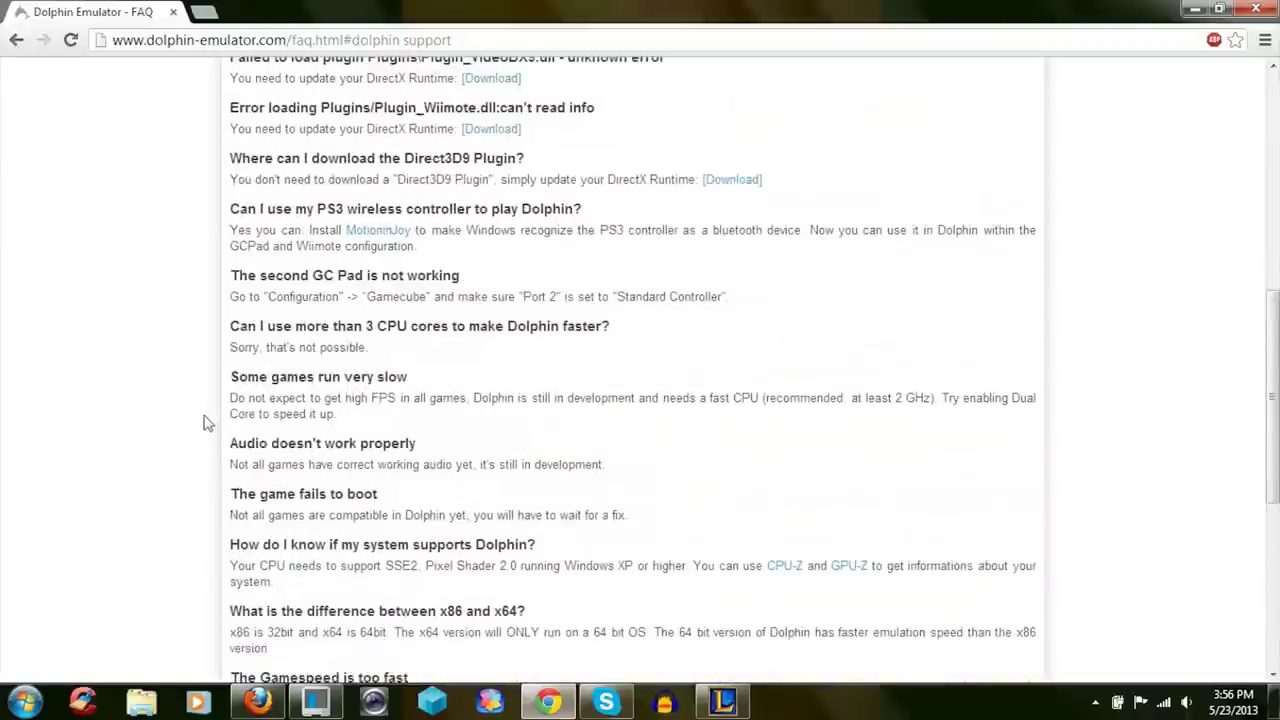
pyautogui.scroll(2, 203, 422)
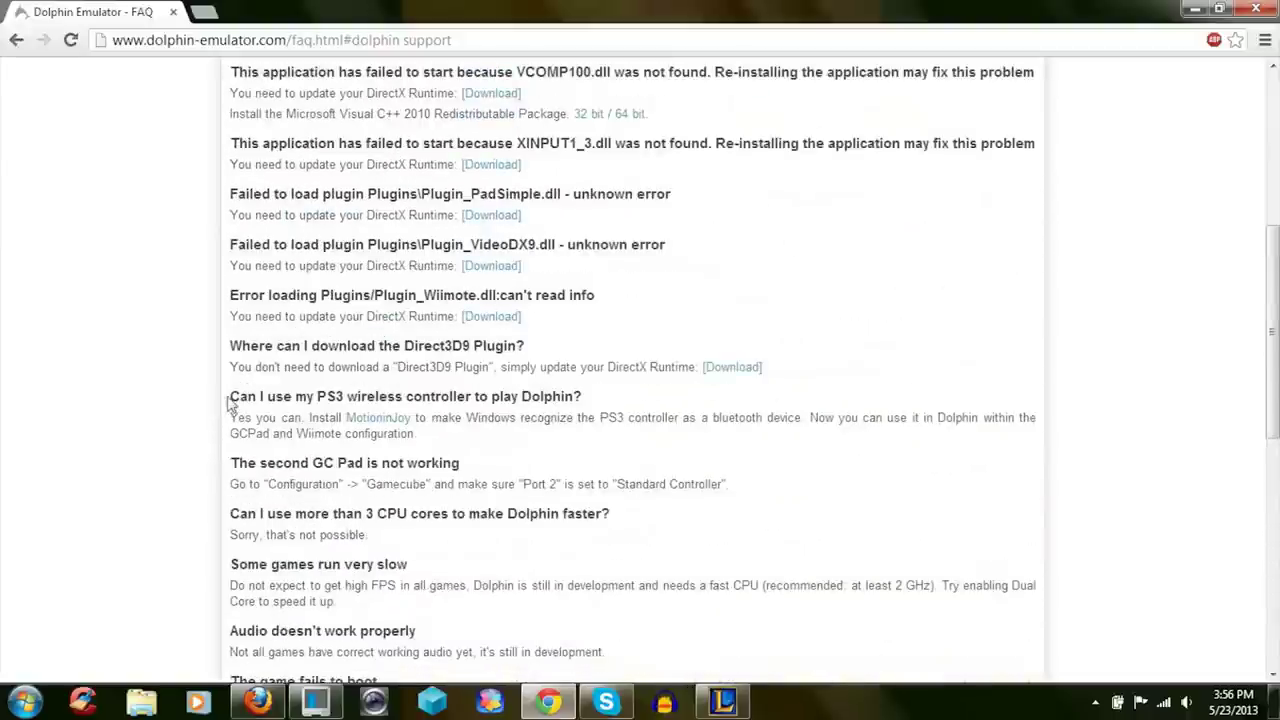
pyautogui.moveTo(228, 398); pyautogui.dragTo(443, 443)
pyautogui.click(438, 442)
pyautogui.scroll(1, 420, 440)
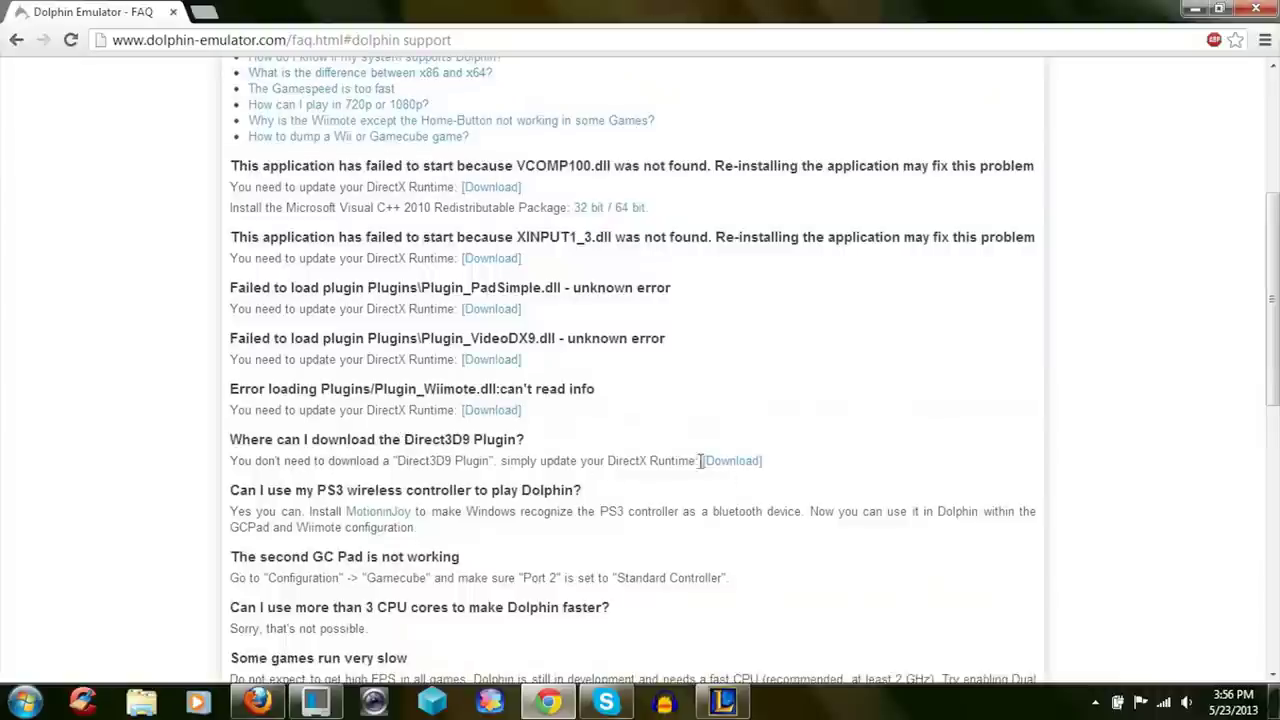
pyautogui.moveTo(692, 460); pyautogui.dragTo(220, 434)
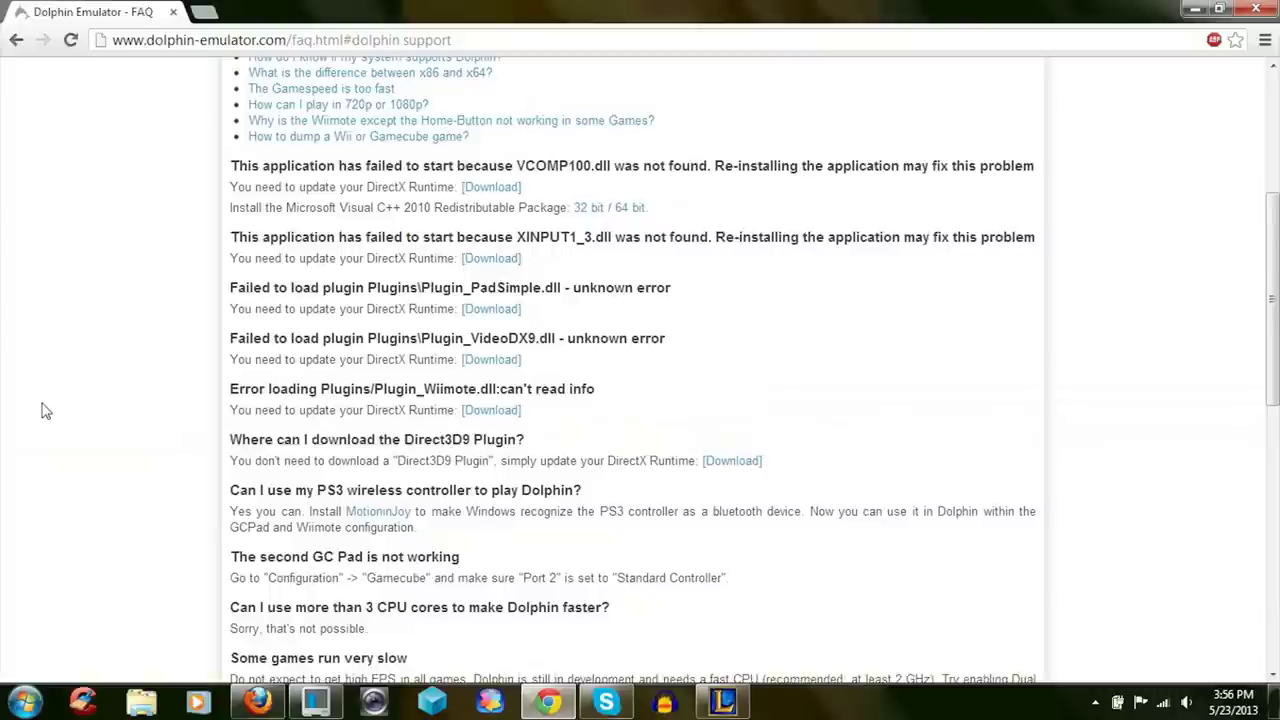
pyautogui.scroll(1, 44, 410)
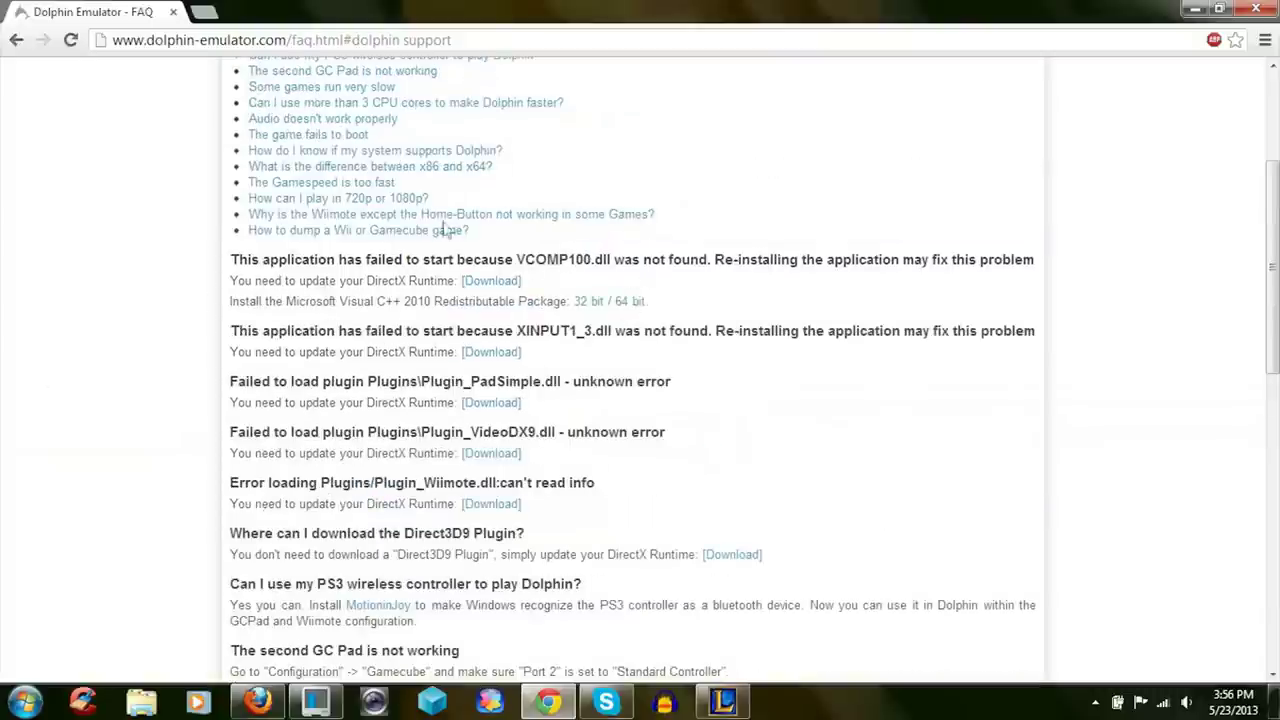
pyautogui.moveTo(230, 259); pyautogui.dragTo(462, 281)
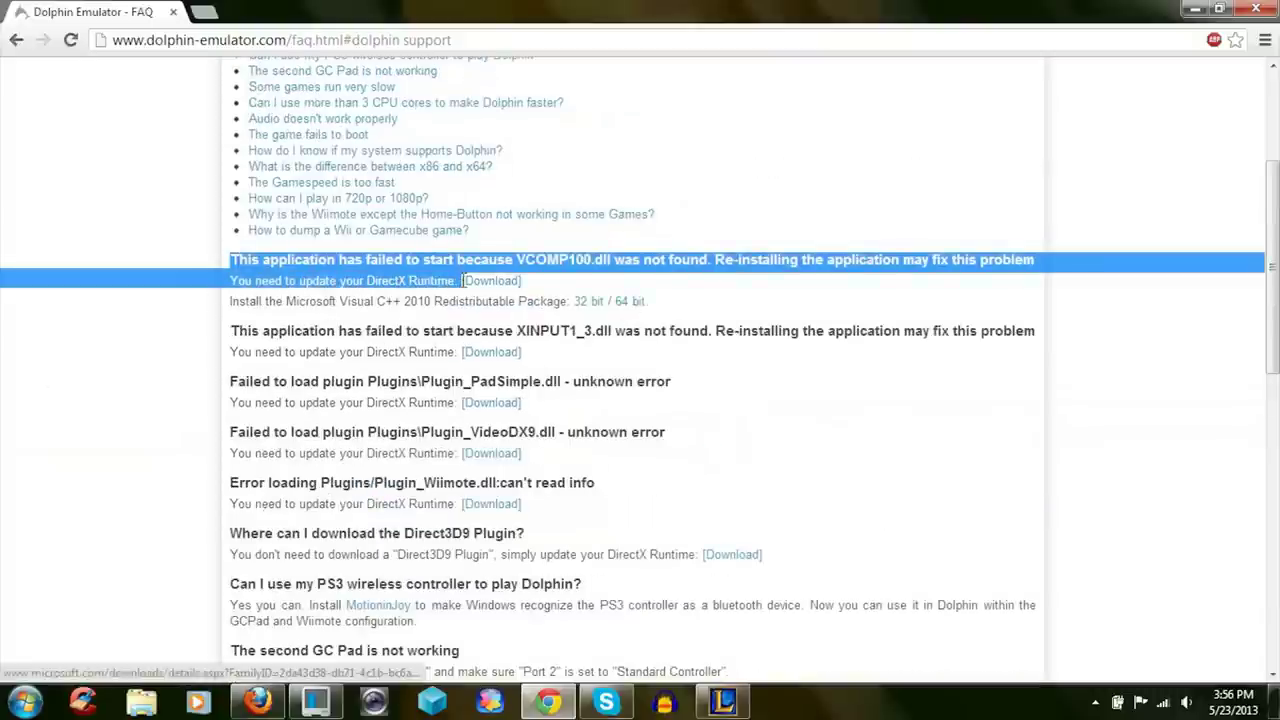
pyautogui.click(430, 308)
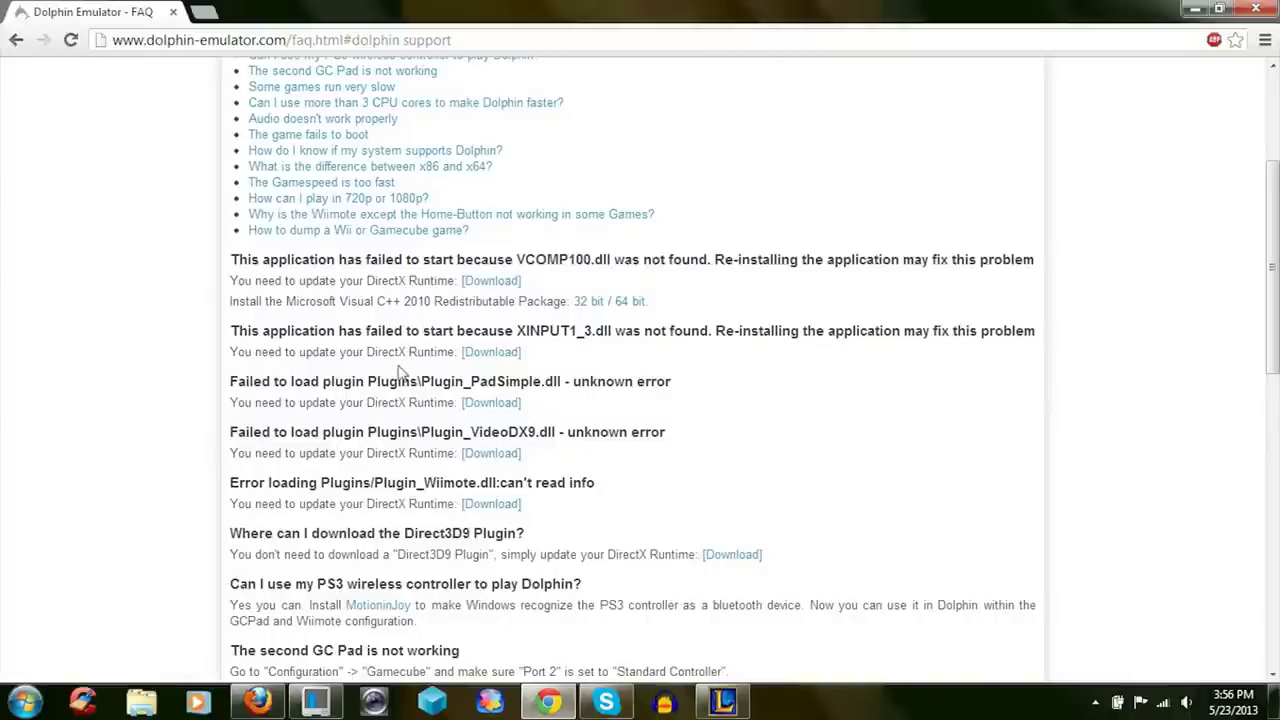
pyautogui.scroll(3, 400, 372)
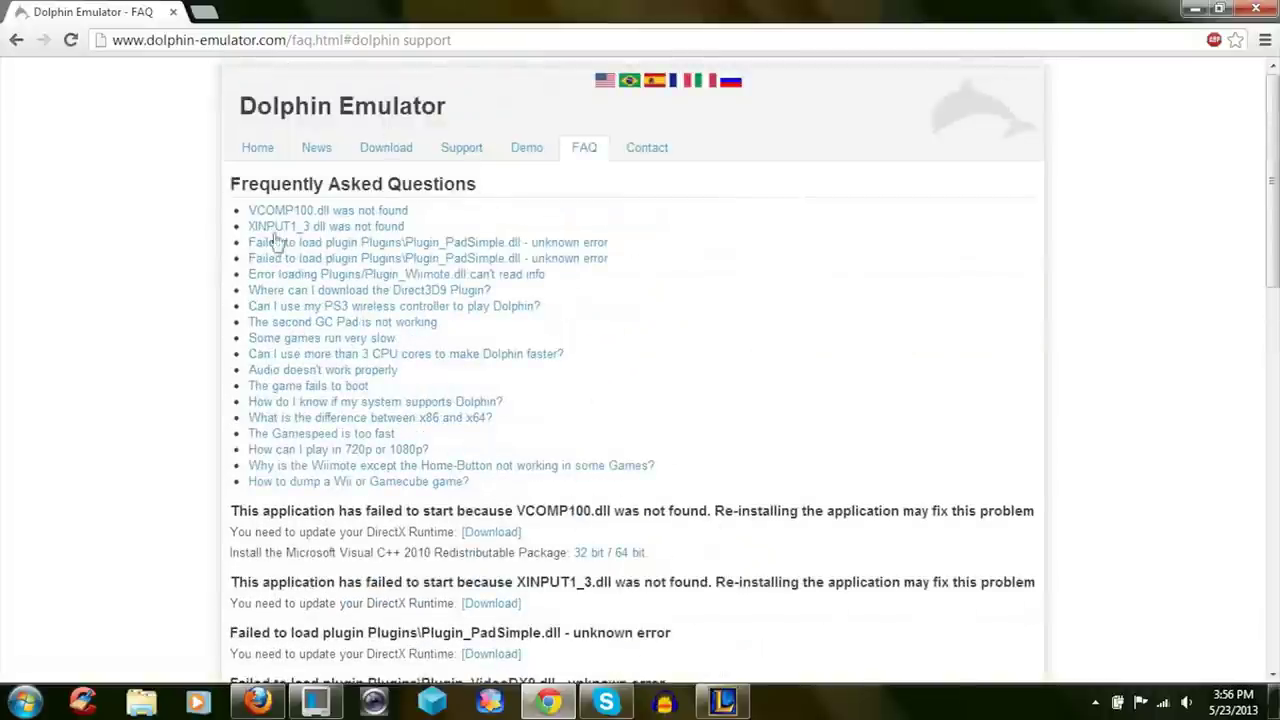
# - Download the 64-bit Windows build of Dolphin 3.5-367, Dolphin-win-x64-v3.5-367.7z, from the site's download page
pyautogui.click(374, 158)
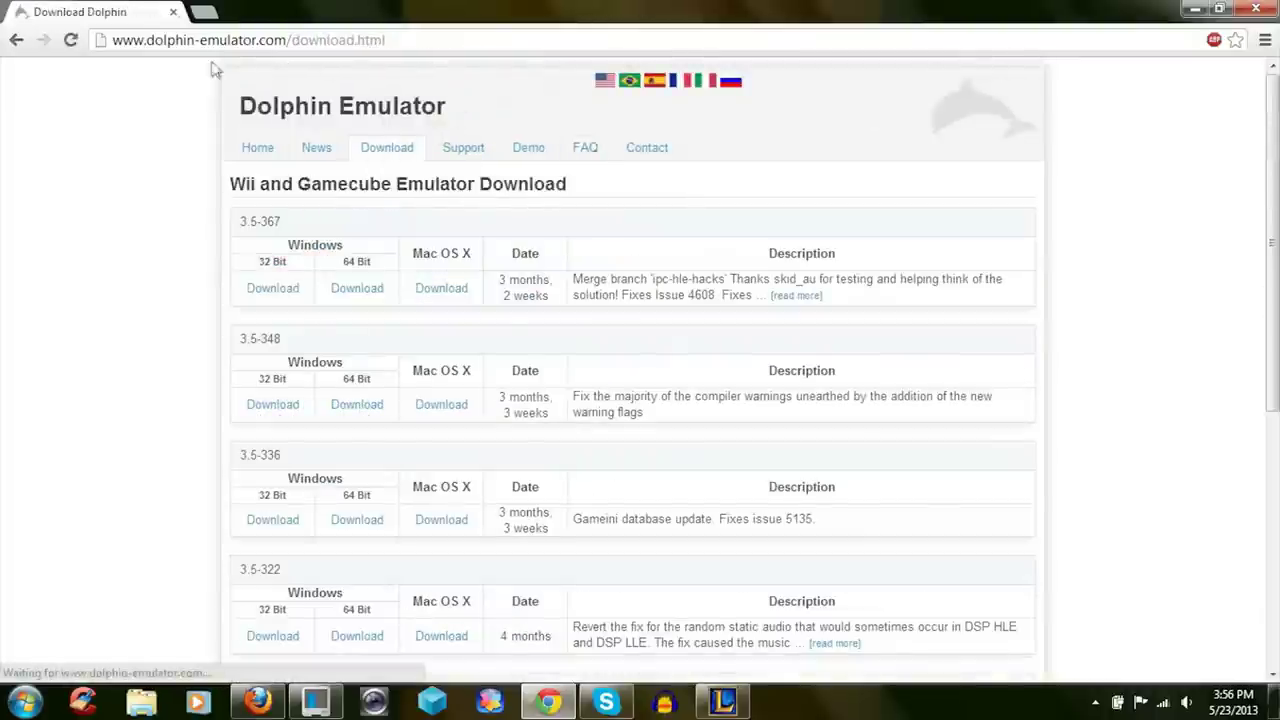
pyautogui.click(408, 40)
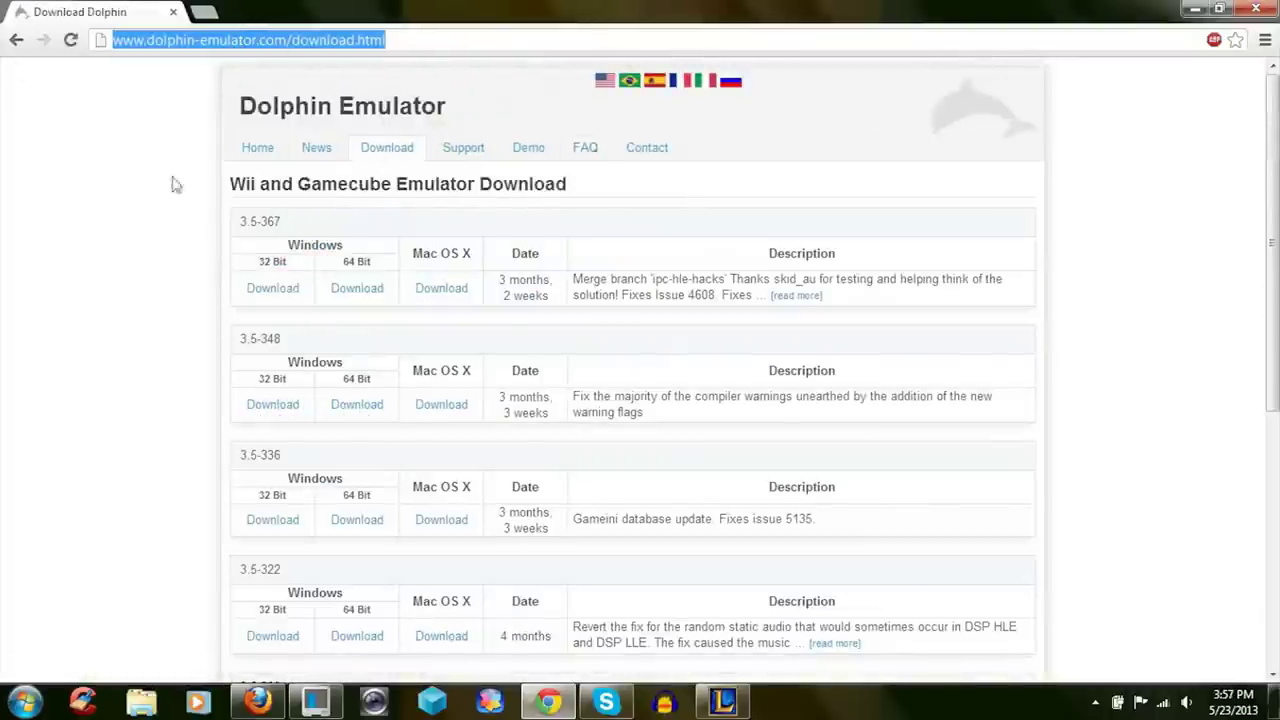
pyautogui.click(103, 257)
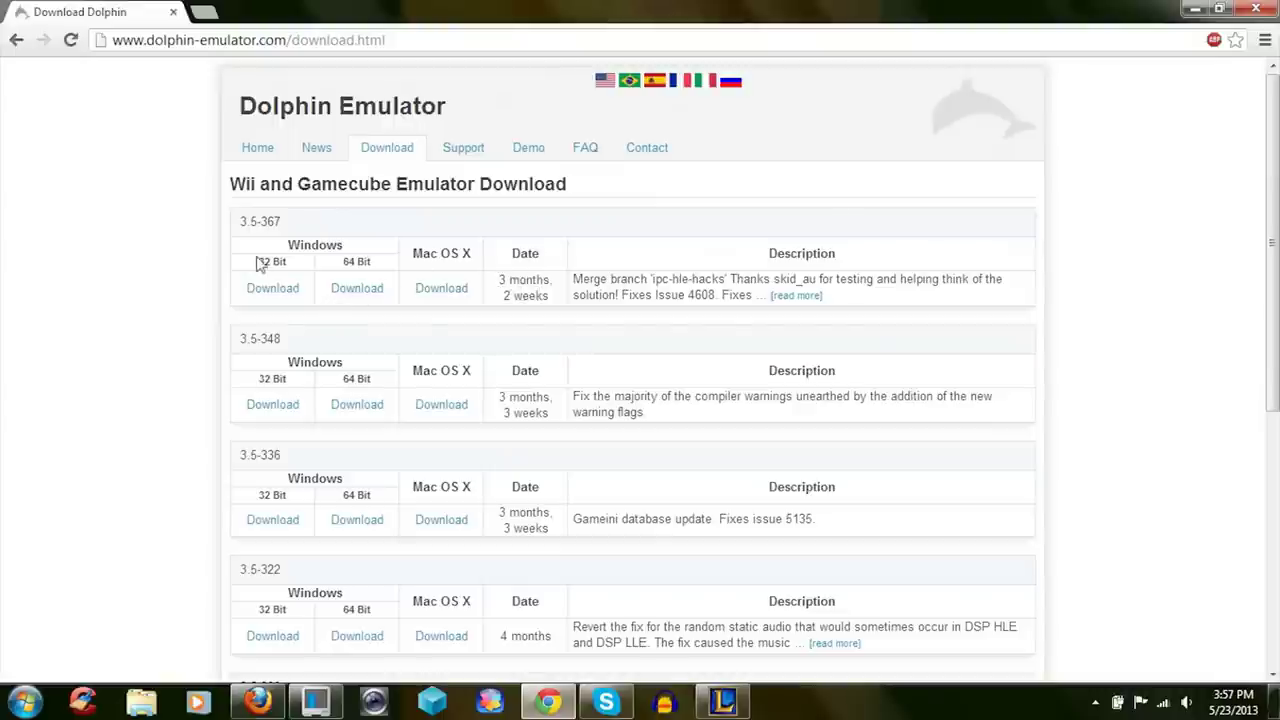
pyautogui.moveTo(286, 246); pyautogui.dragTo(457, 251)
pyautogui.moveTo(376, 261); pyautogui.dragTo(333, 257)
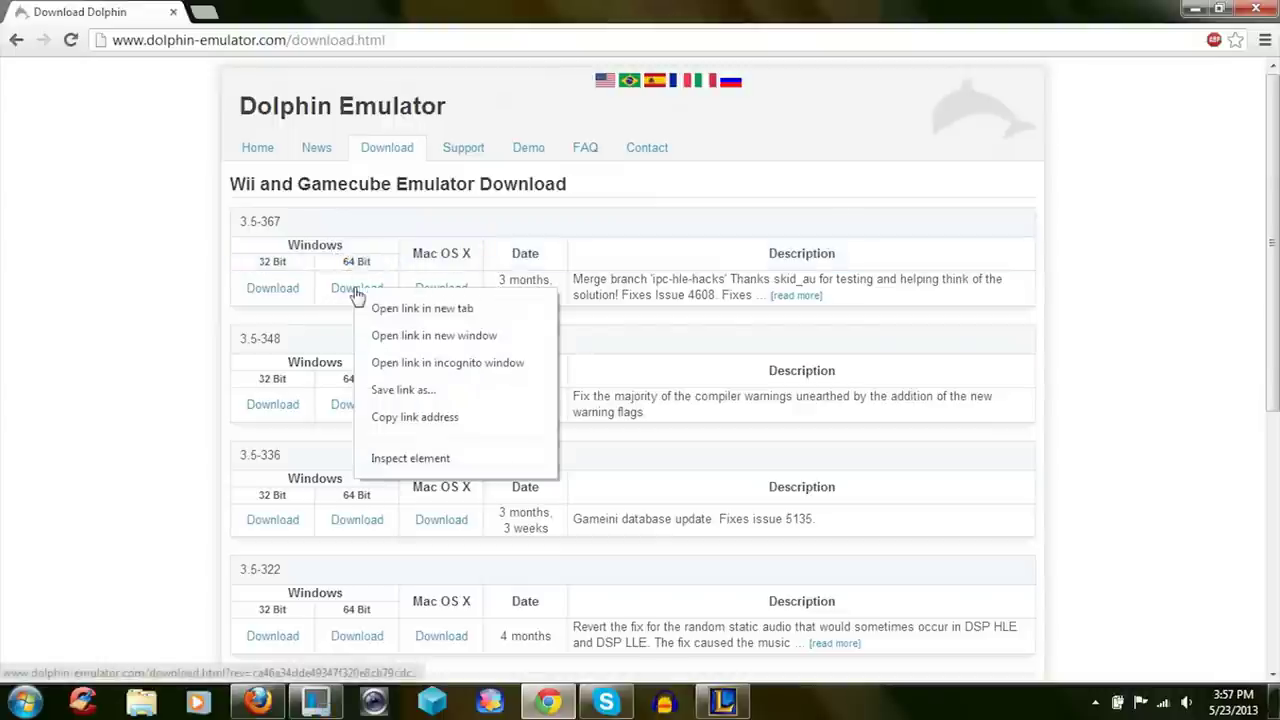
pyautogui.rightClick(354, 292)
pyautogui.click(335, 295)
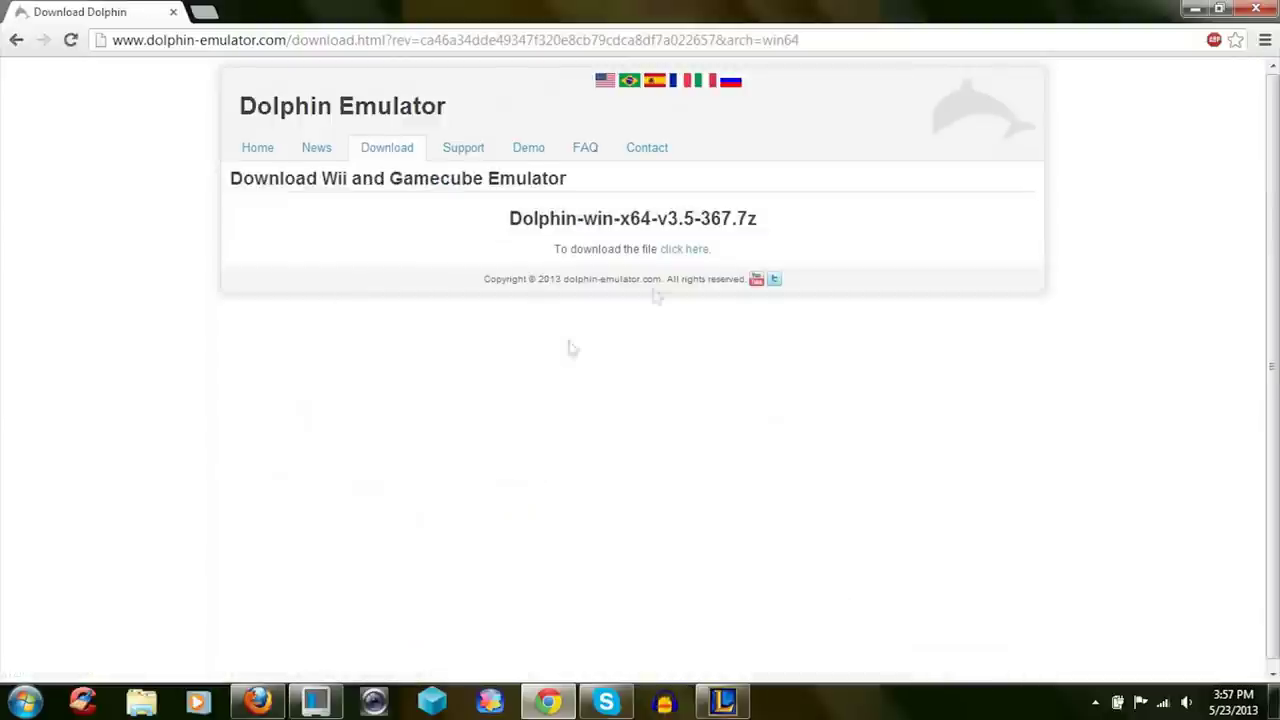
pyautogui.click(681, 251)
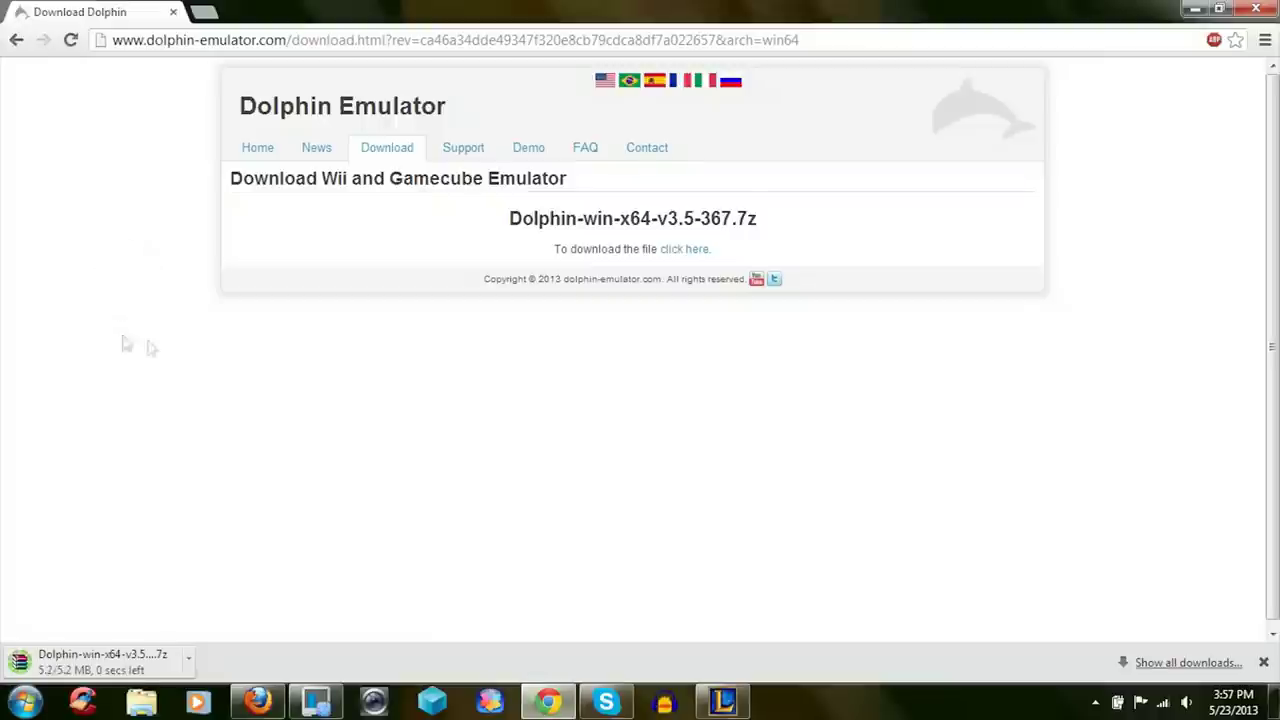
# - Extract Dolphin-win-x64-v3.5-367.7z from the Downloads folder into a folder named Dolphin-win-x64-v3.5-367
pyautogui.click(24, 702)
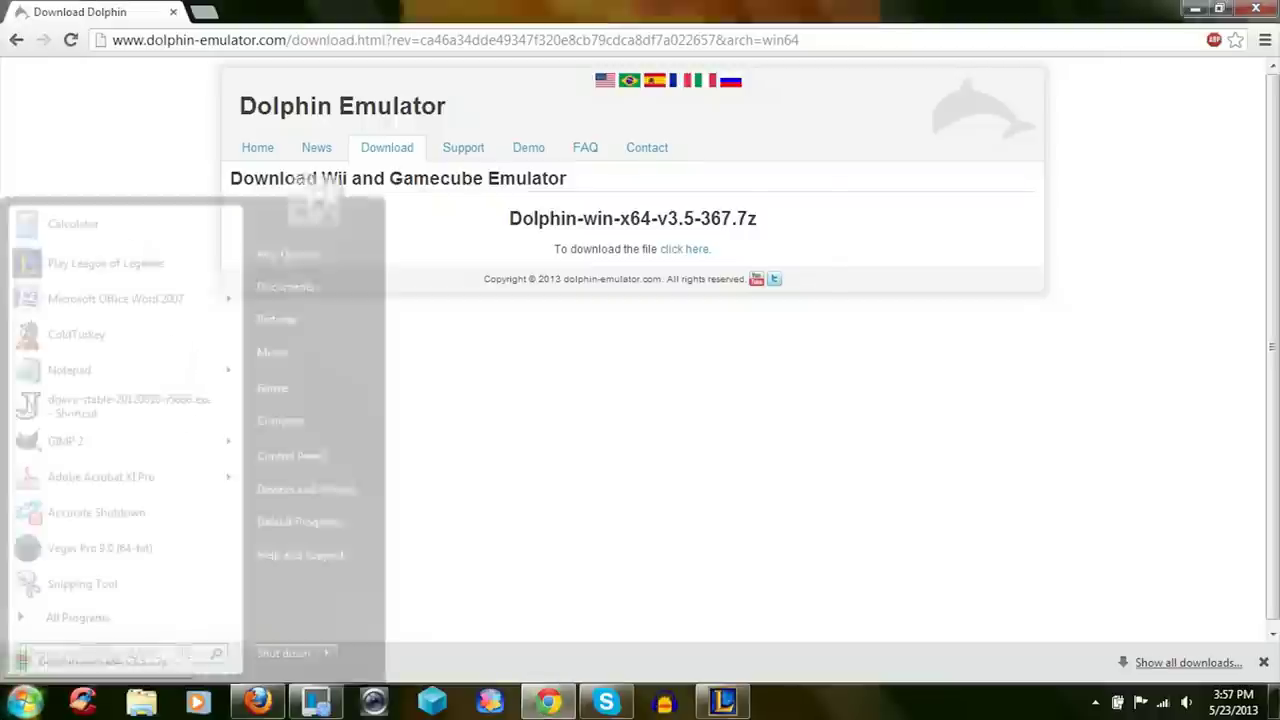
pyautogui.click(331, 288)
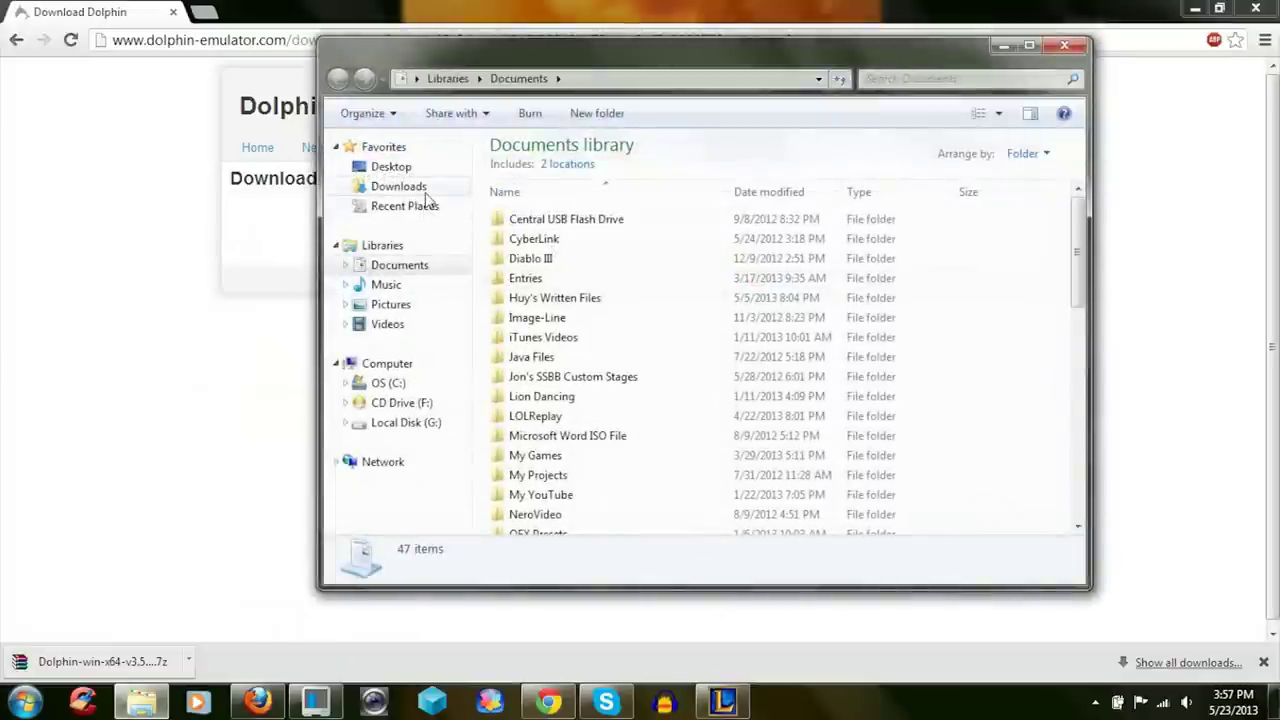
pyautogui.click(422, 188)
pyautogui.moveTo(1077, 160); pyautogui.dragTo(1077, 290)
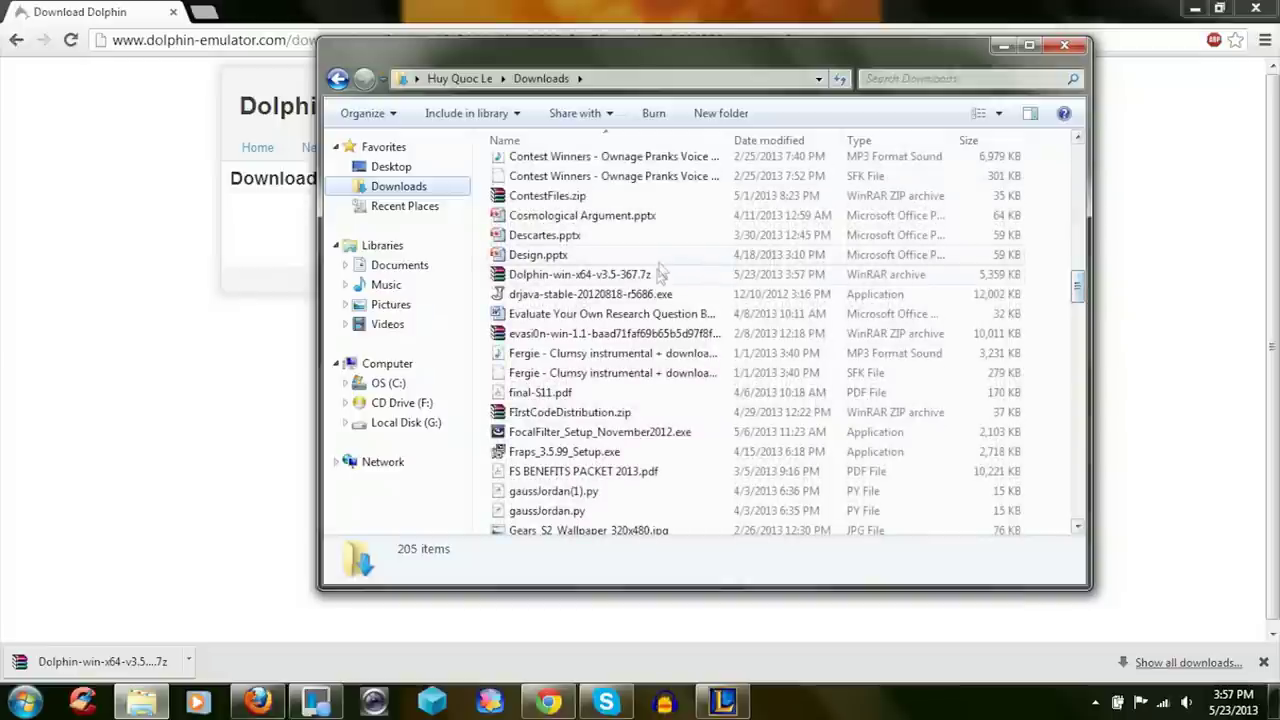
pyautogui.click(656, 277)
pyautogui.rightClick(656, 280)
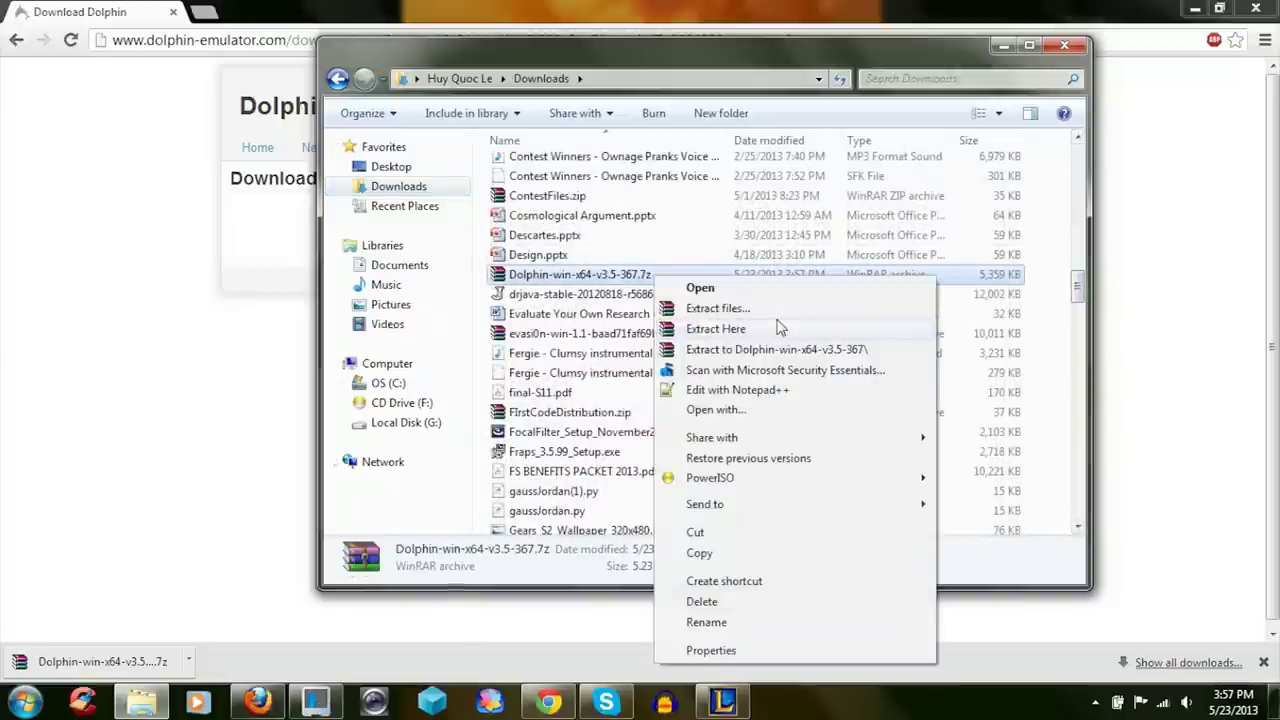
pyautogui.click(778, 350)
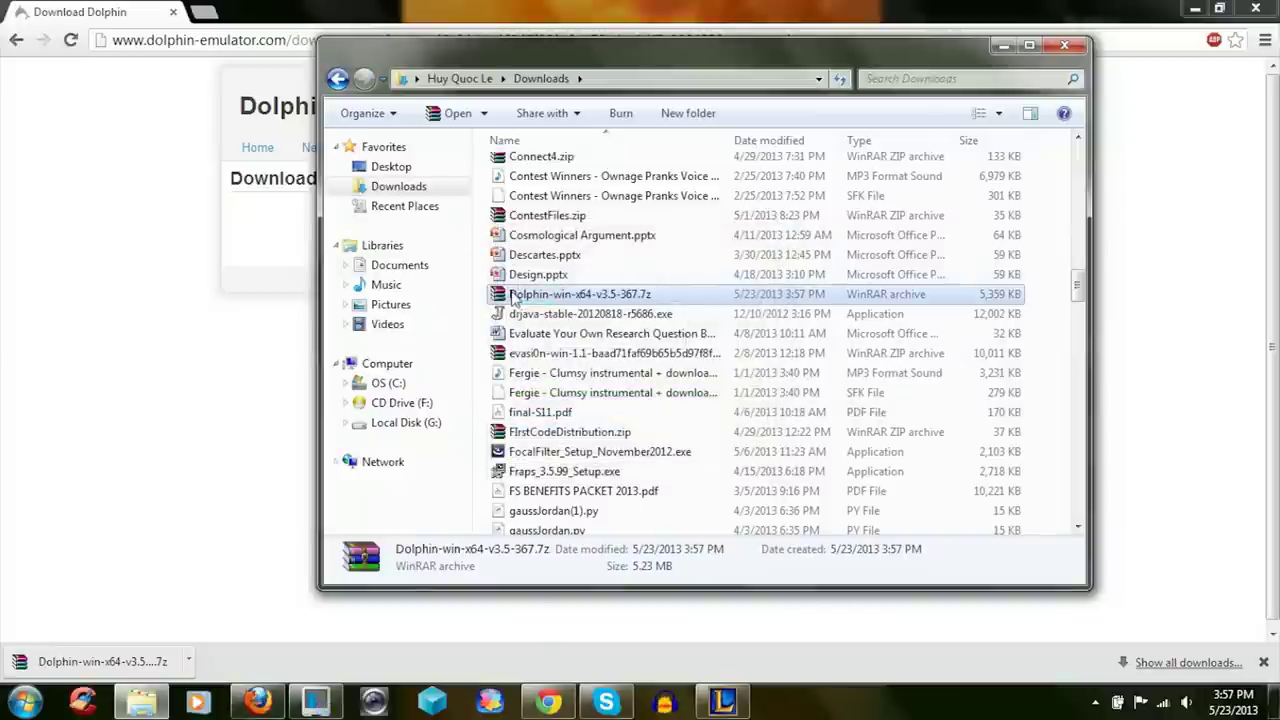
# - Open the extracted Dolphin-win-x64-v3.5-367 folder inside the Downloads folder
pyautogui.rightClick(512, 296)
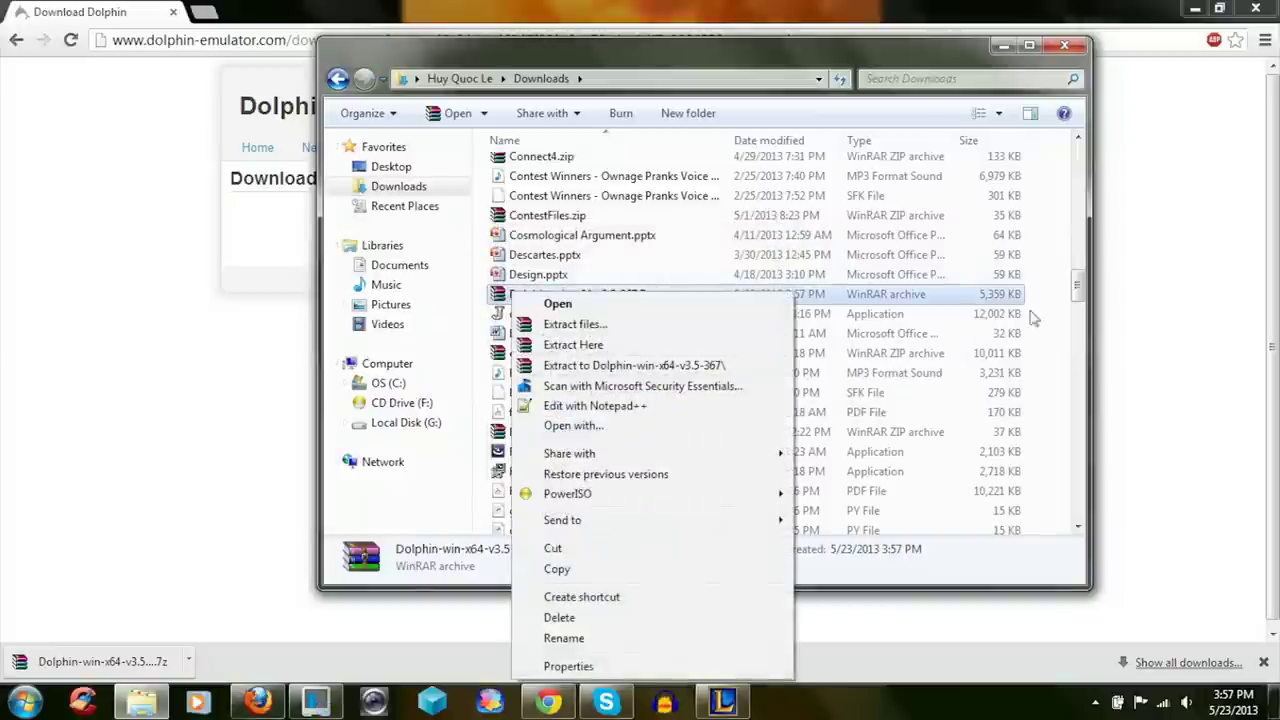
pyautogui.click(1080, 290)
pyautogui.moveTo(1080, 286); pyautogui.dragTo(1077, 172)
pyautogui.doubleClick(647, 320)
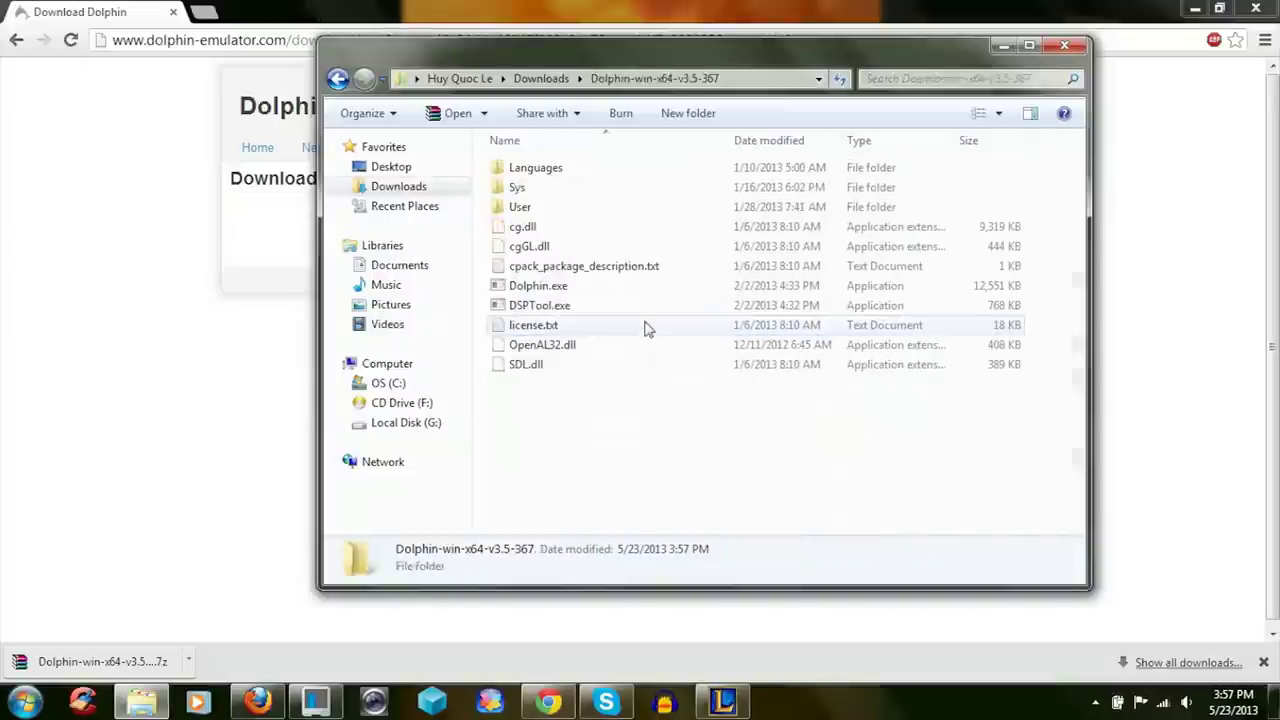
# - Launch Dolphin.exe from the extracted folder, allow it to run, and reposition the Dolphin 3.5-367 window
pyautogui.click(549, 290)
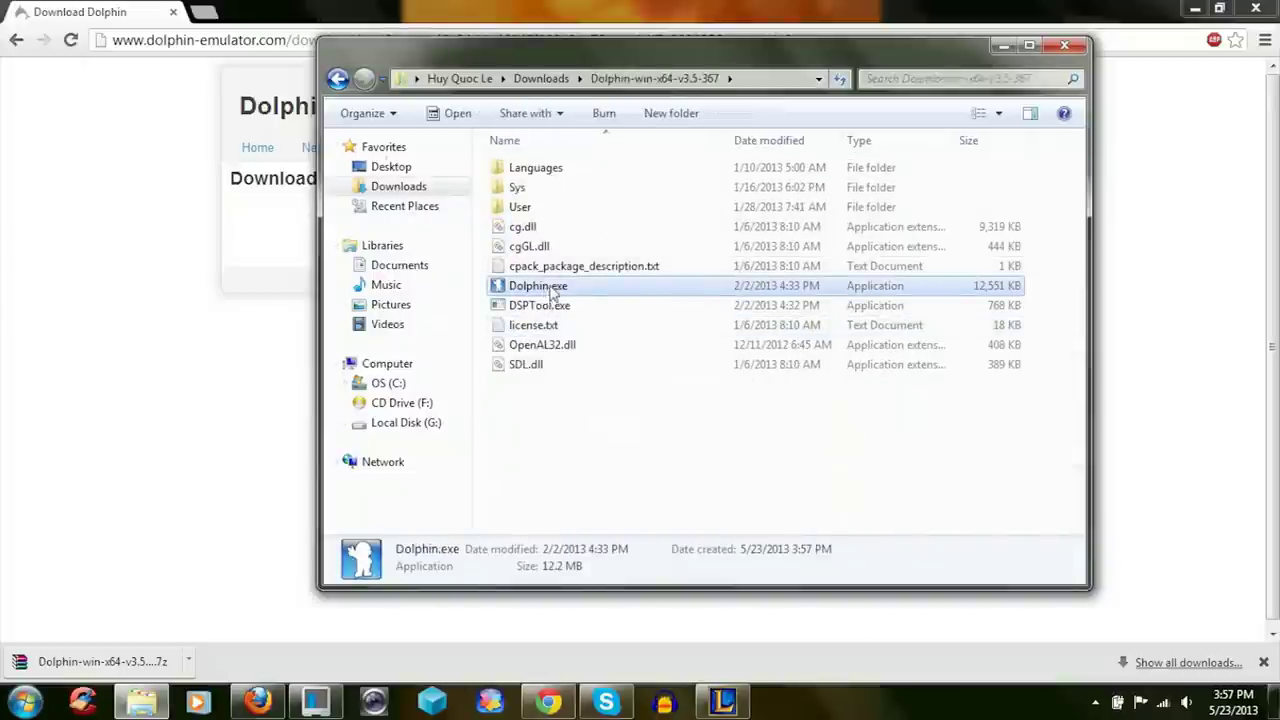
pyautogui.doubleClick(586, 291)
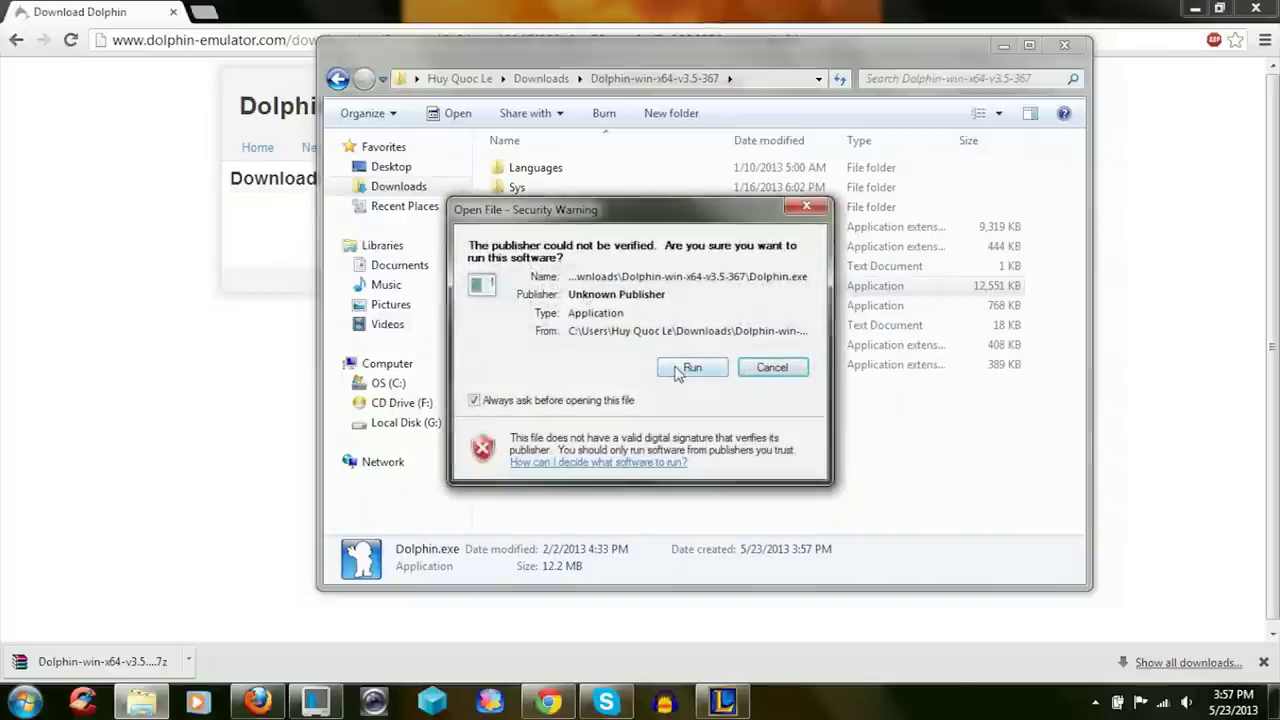
pyautogui.click(772, 368)
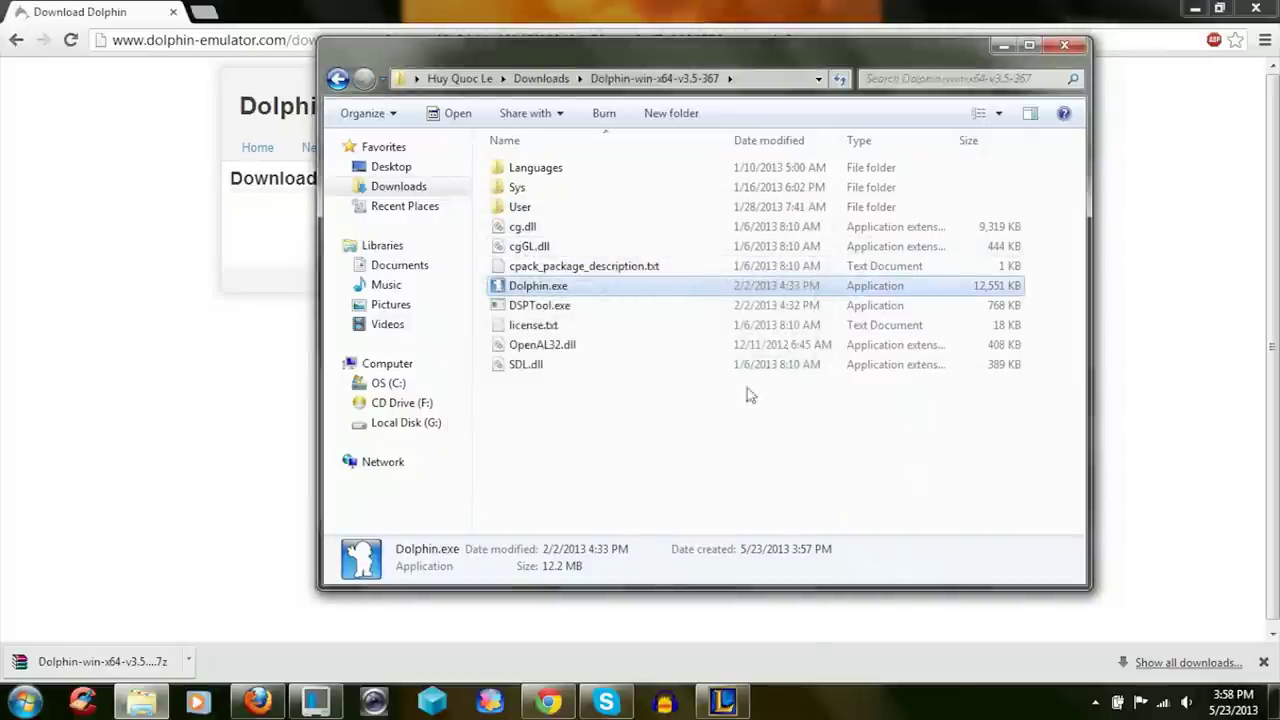
pyautogui.rightClick(550, 286)
pyautogui.click(572, 205)
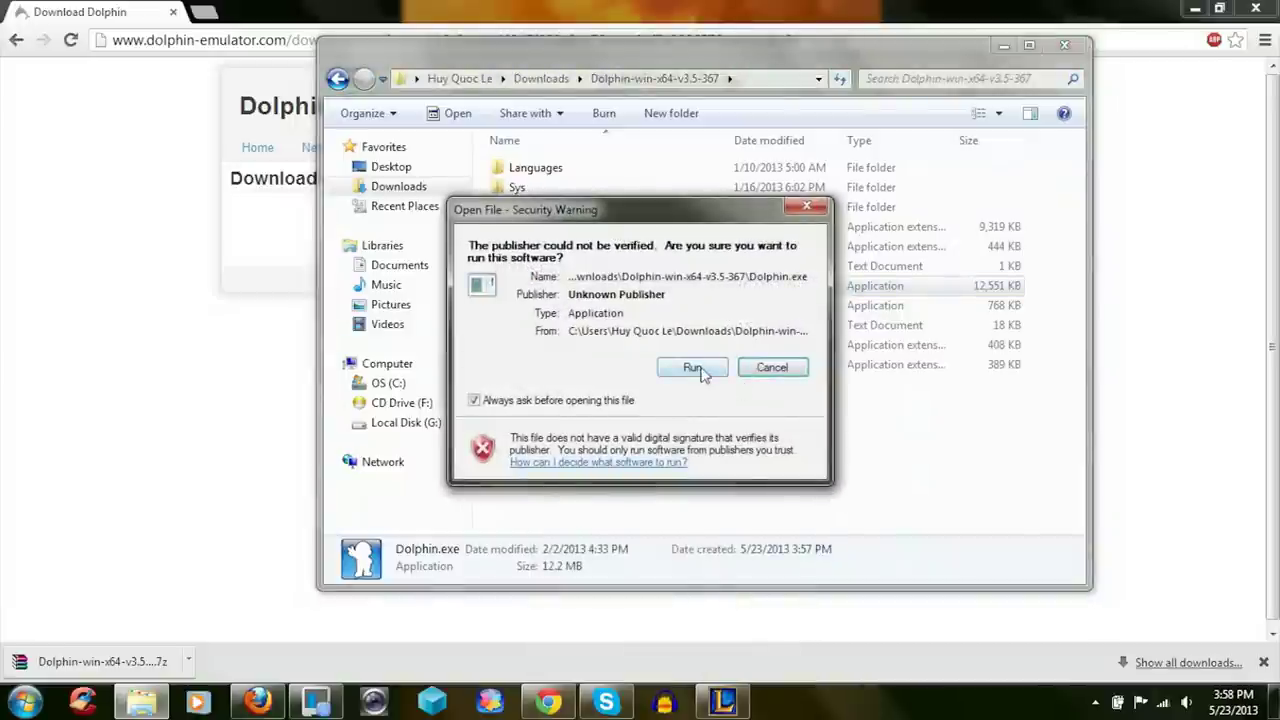
pyautogui.click(692, 368)
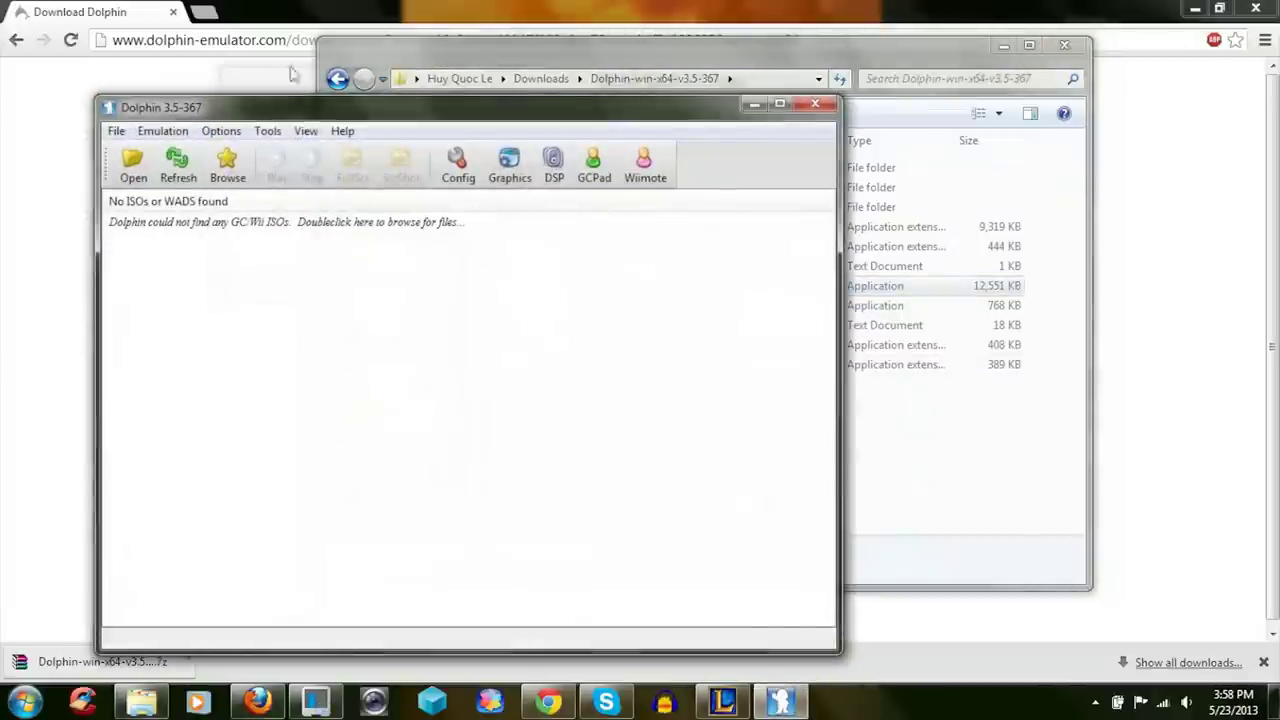
pyautogui.moveTo(189, 112); pyautogui.dragTo(517, 149)
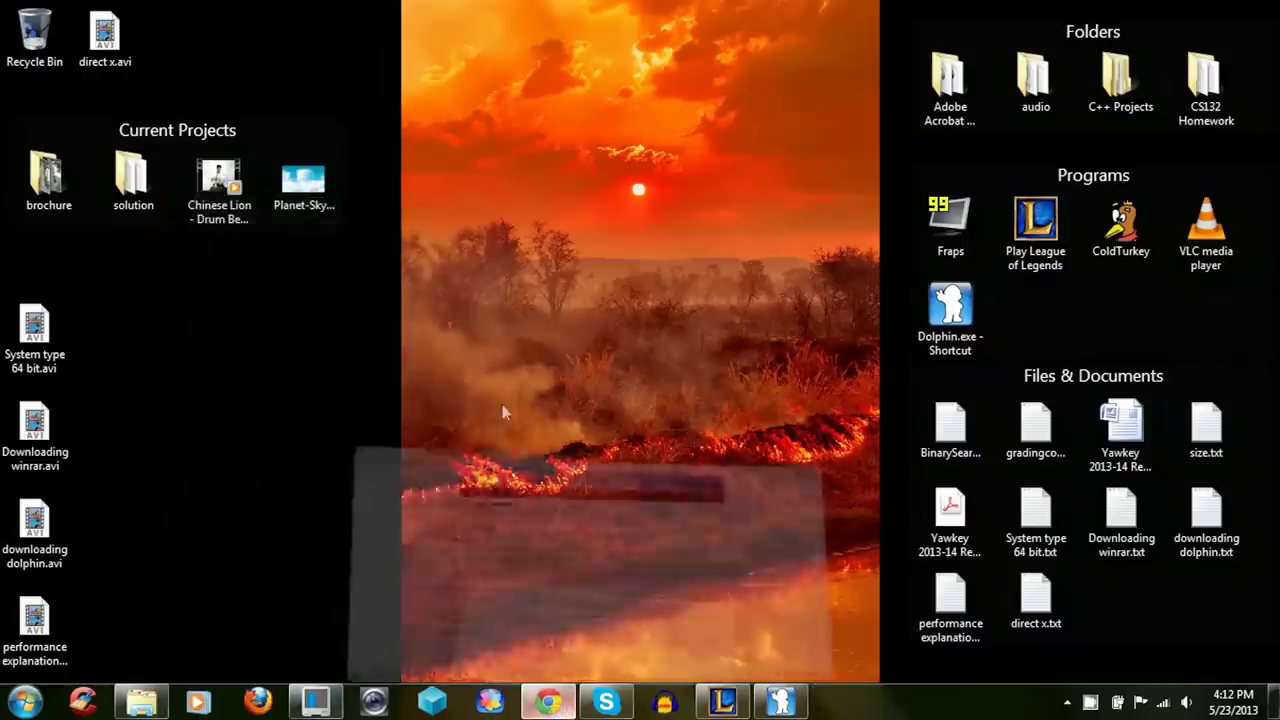
pyautogui.click(553, 706)
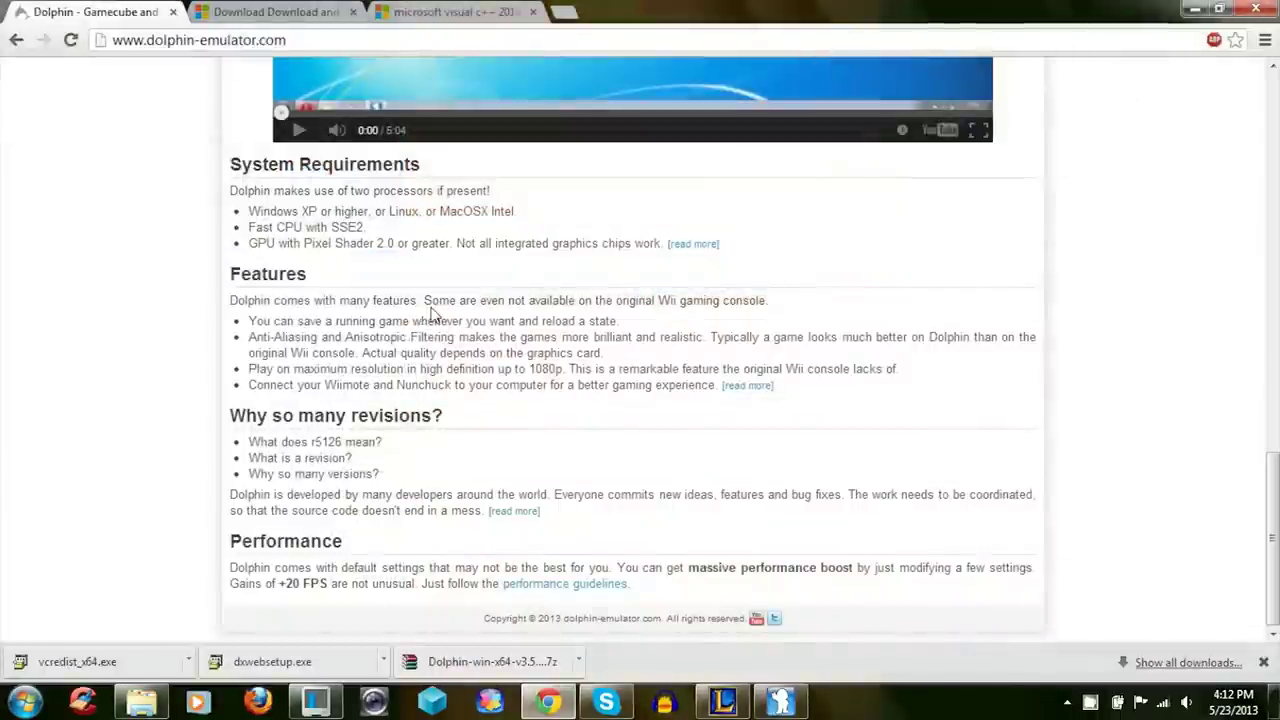
pyautogui.click(564, 12)
pyautogui.write('utorre')
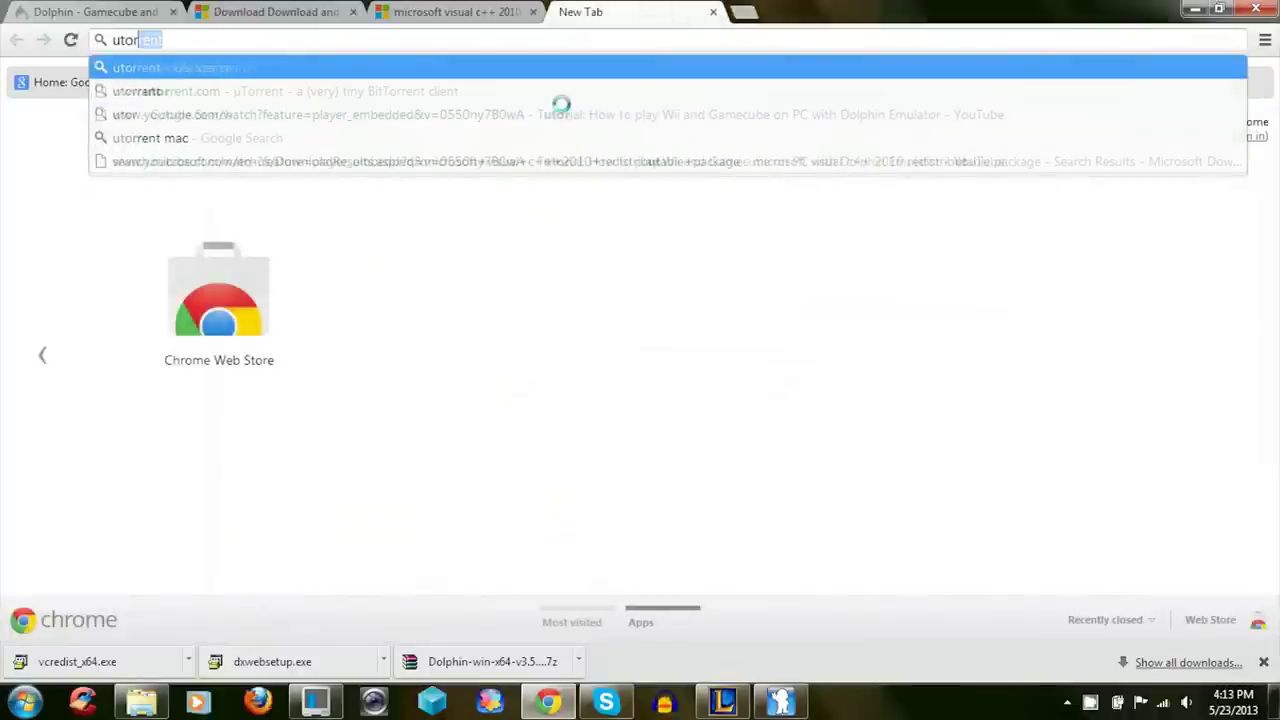
pyautogui.write('nt')
pyautogui.press('Return')
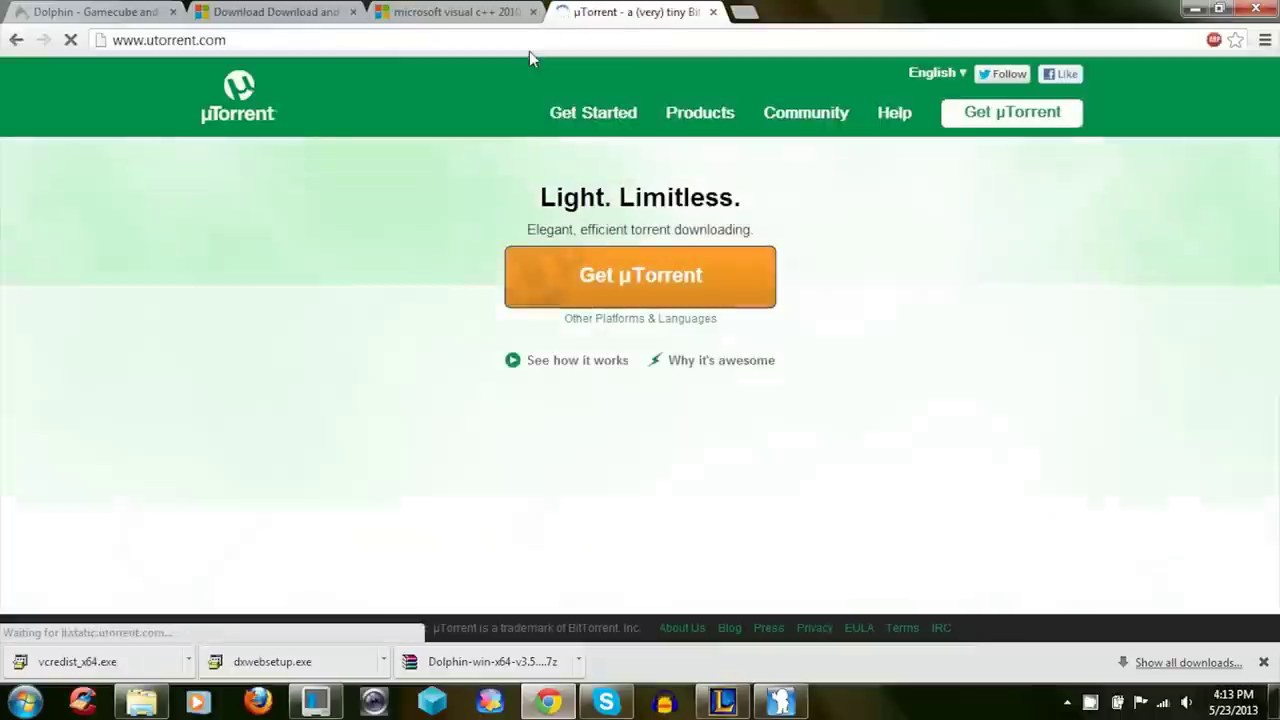
# - Download µTorrent Stable (3.3) for Windows from the µTorrent Free product's download page
pyautogui.moveTo(710, 117)
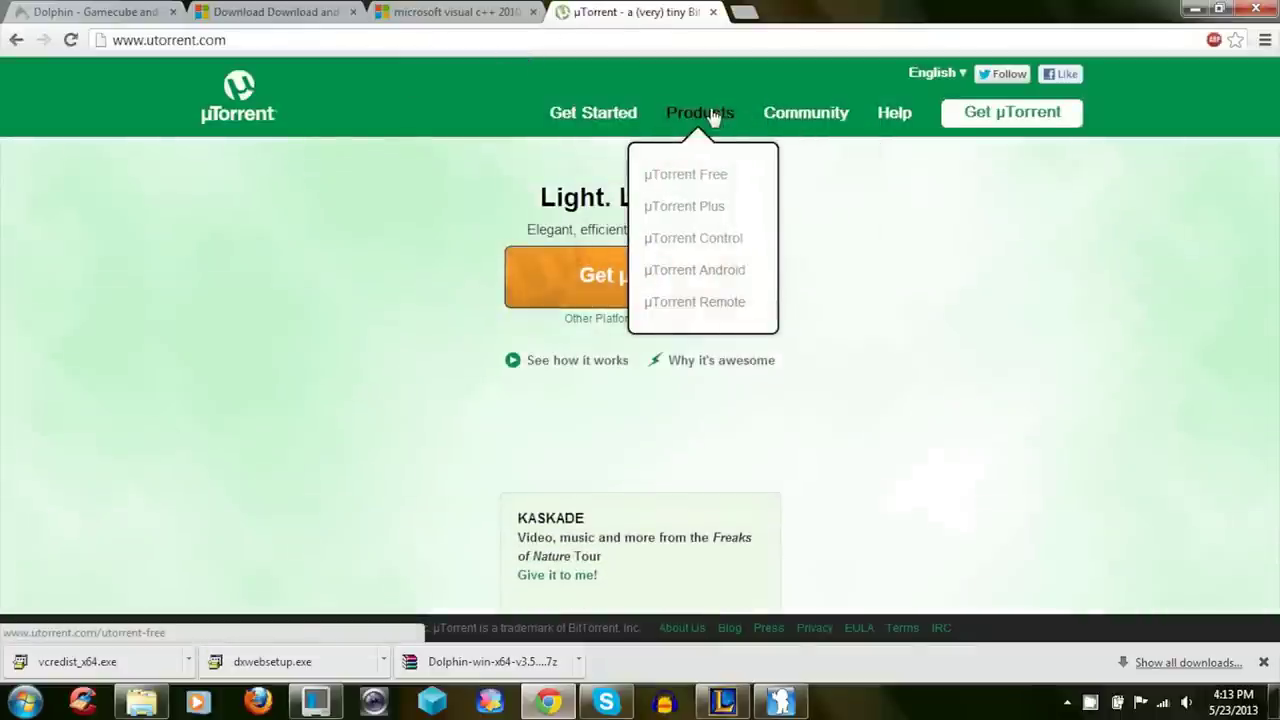
pyautogui.click(686, 176)
pyautogui.scroll(-3, 644, 450)
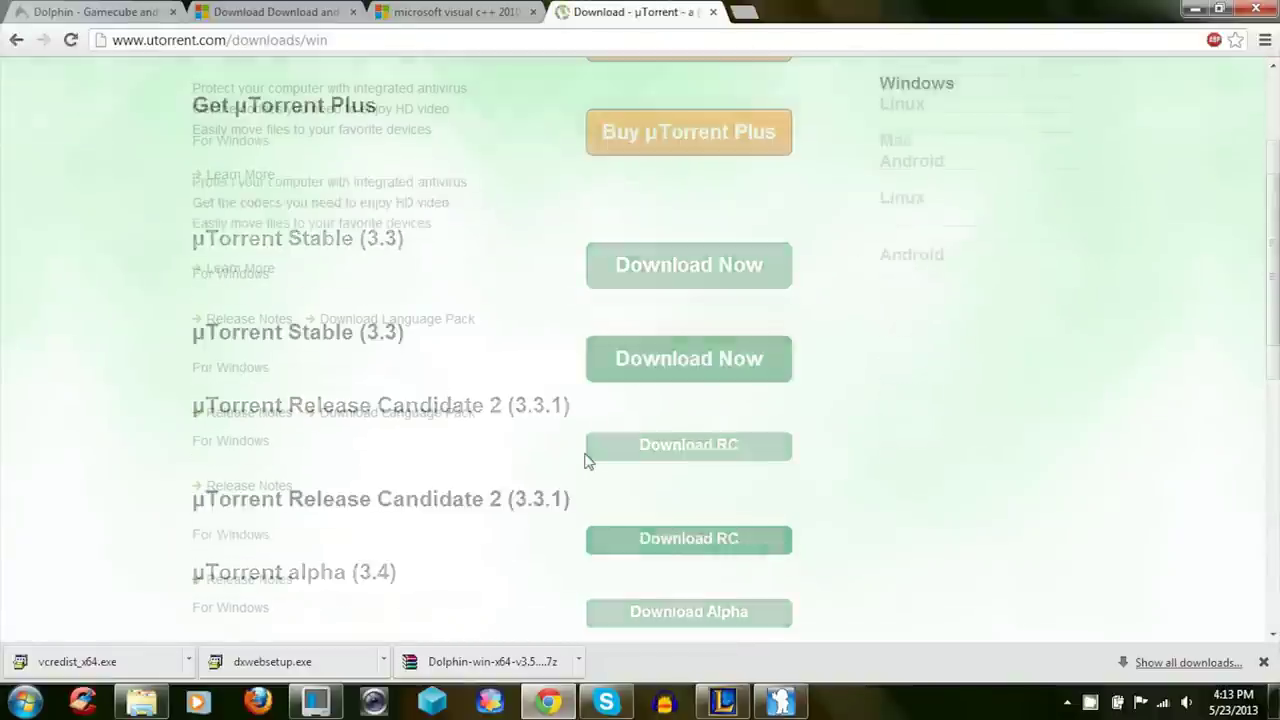
pyautogui.click(680, 176)
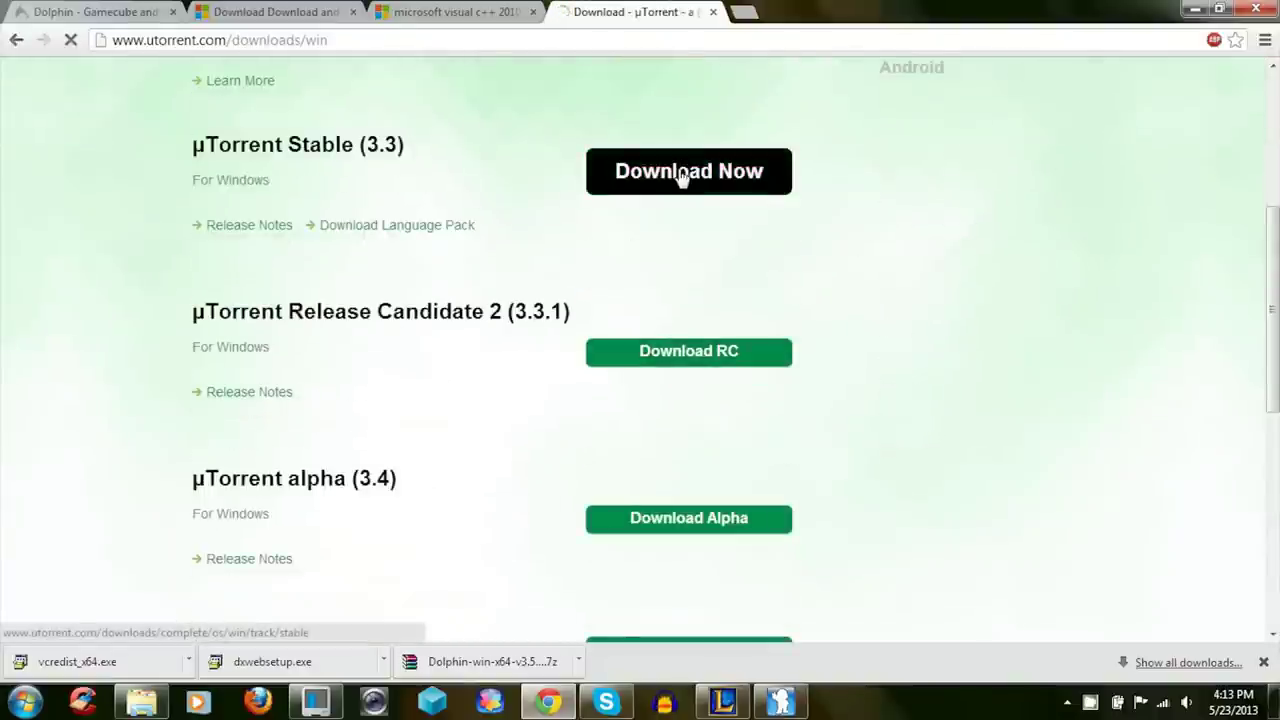
pyautogui.scroll(-3, 720, 358)
pyautogui.scroll(-1, 716, 358)
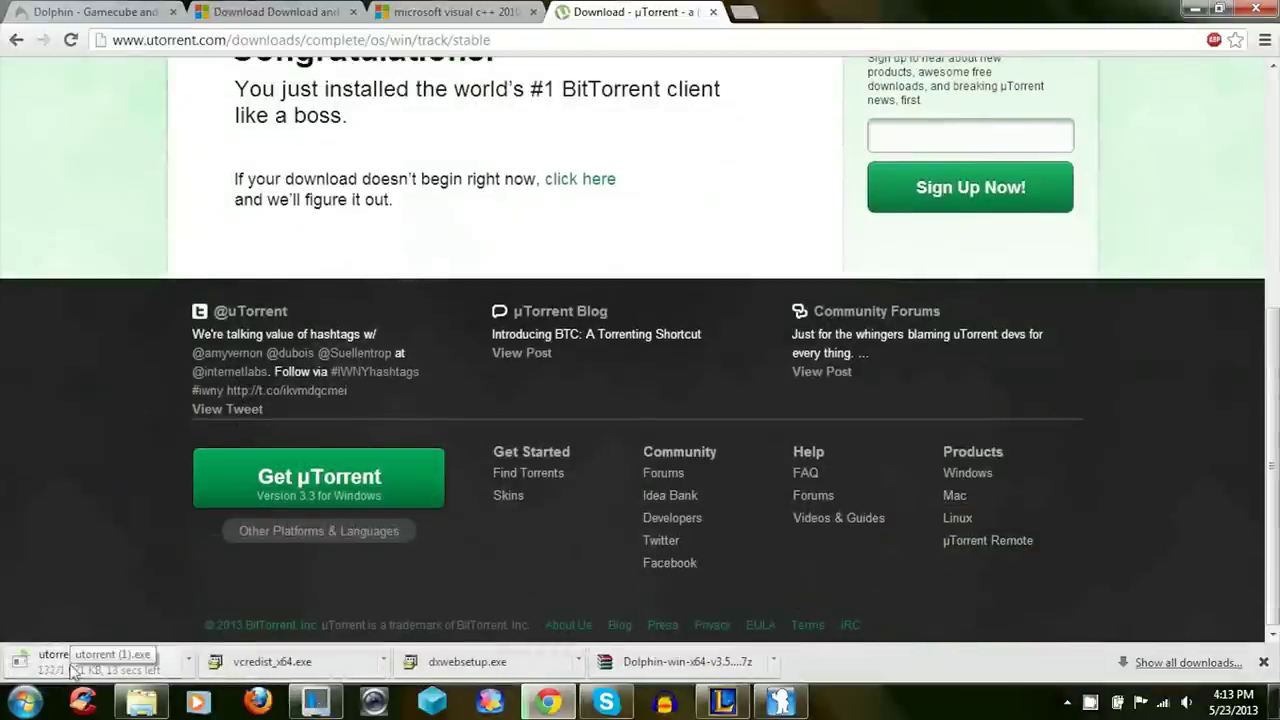
# - Close the Microsoft and Dolphin browser tabs, keeping only the µTorrent download page open
pyautogui.moveTo(560, 14); pyautogui.dragTo(535, 18)
pyautogui.click(533, 12)
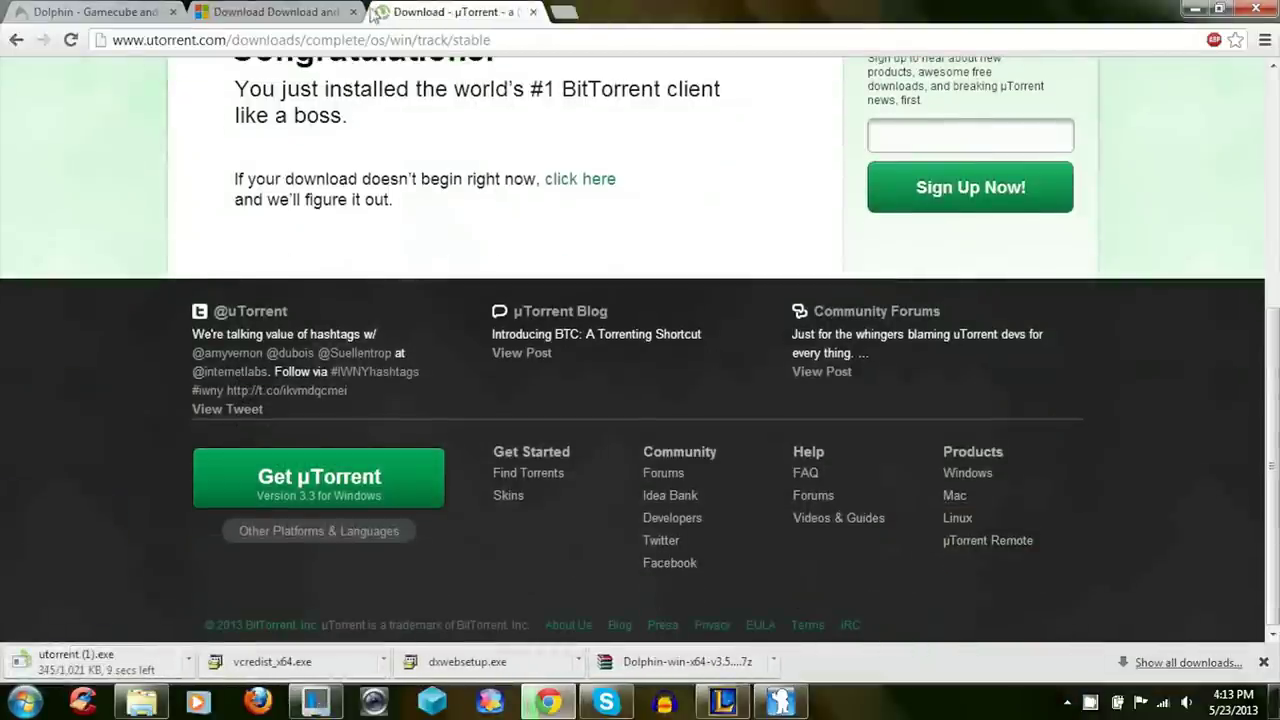
pyautogui.click(353, 11)
pyautogui.click(173, 12)
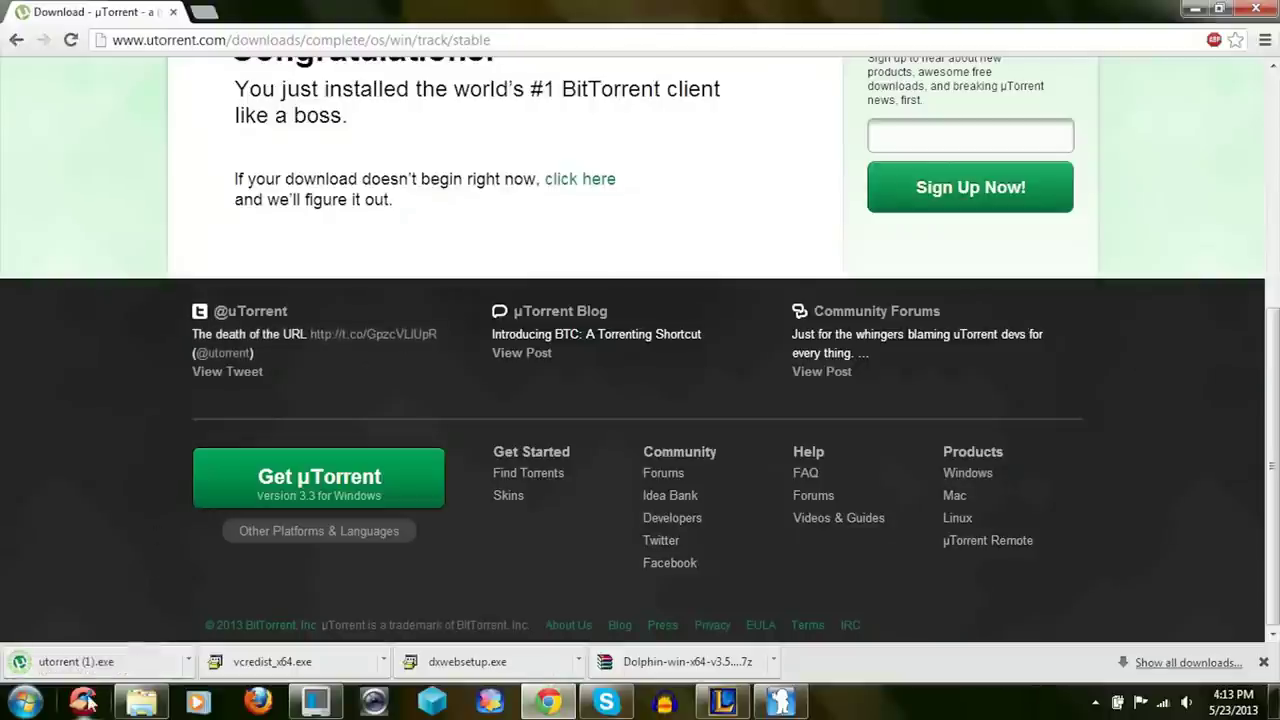
# - Run utorrent (1).exe and go through the setup wizard, accepting the default install location, shortcuts, firewall exception and file types
pyautogui.click(98, 670)
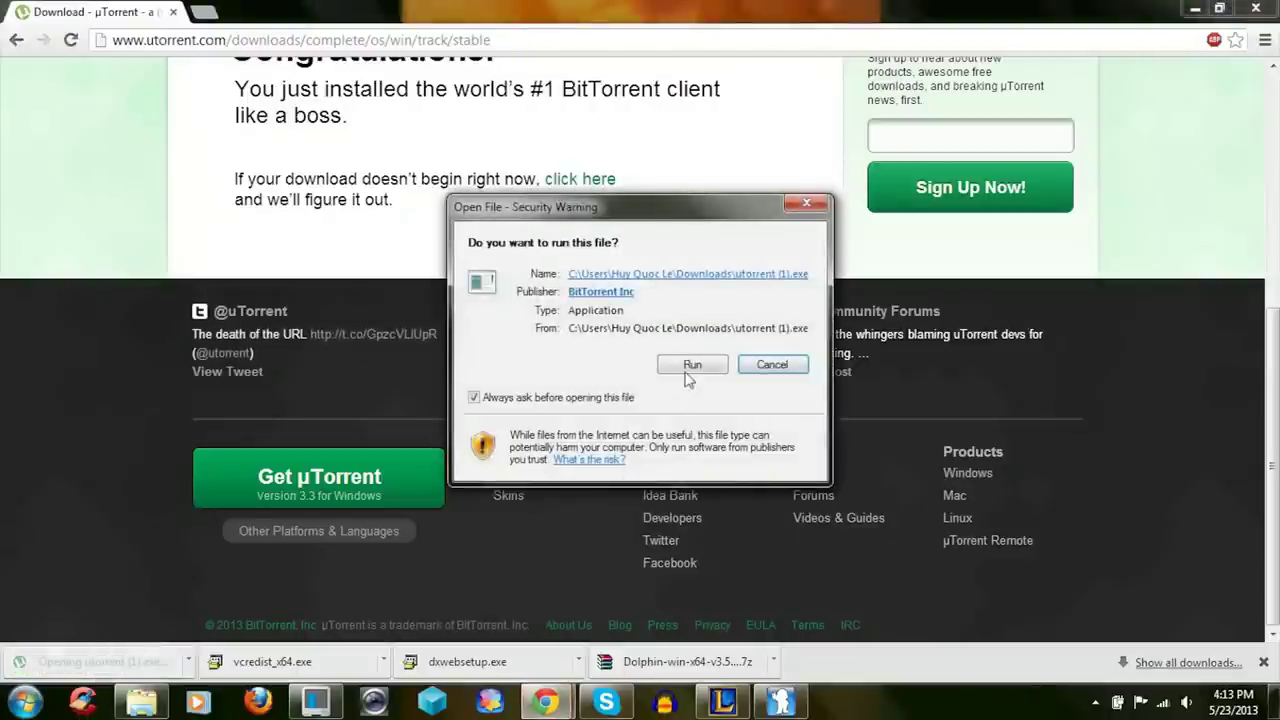
pyautogui.click(690, 368)
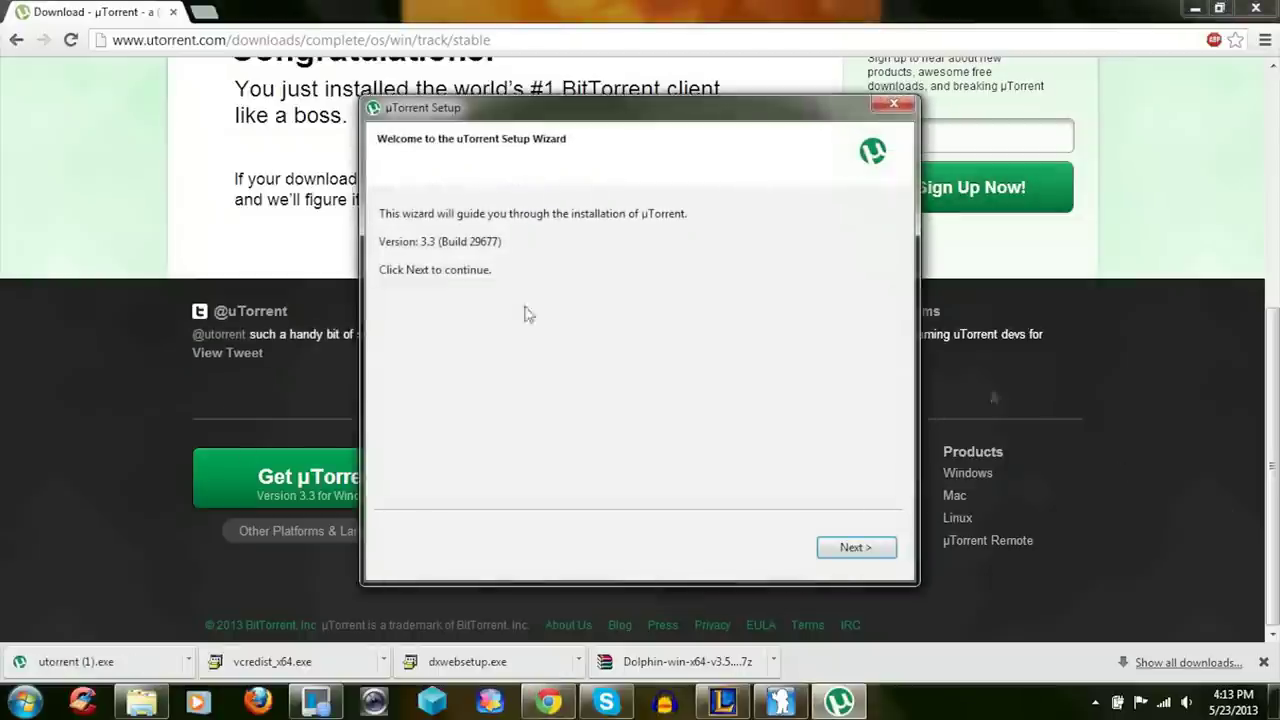
pyautogui.click(835, 552)
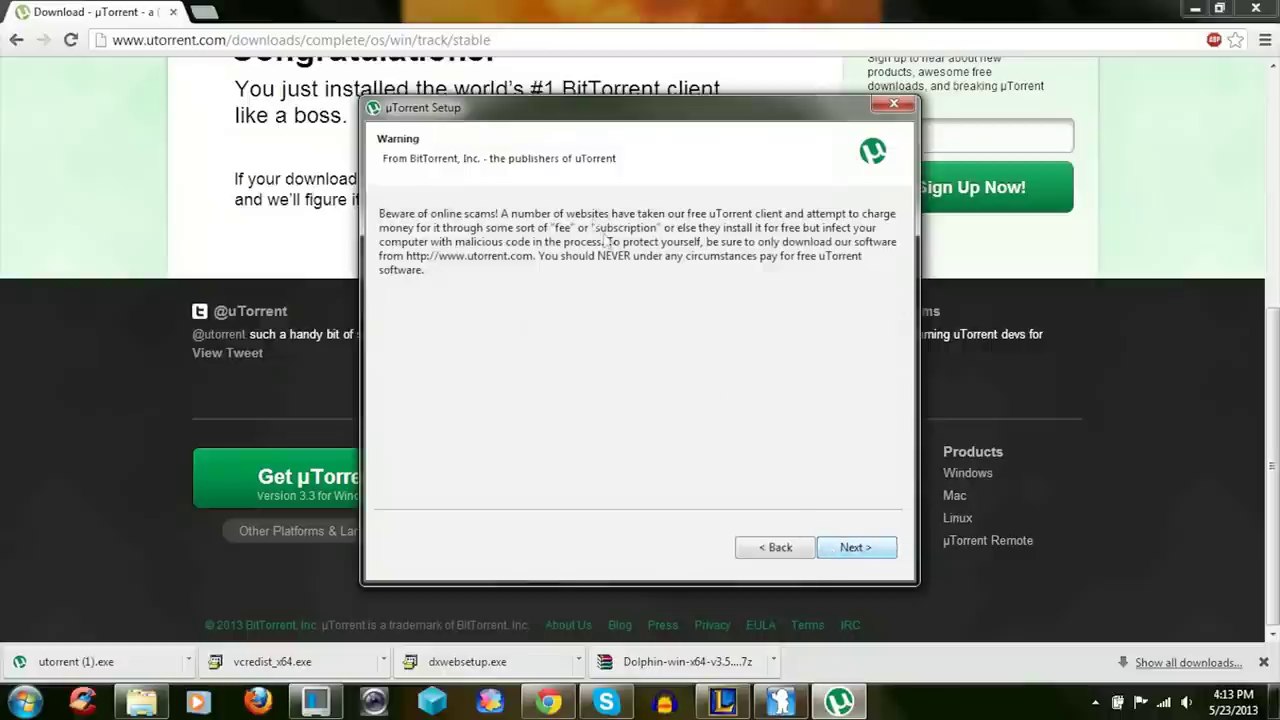
pyautogui.click(879, 553)
pyautogui.click(855, 549)
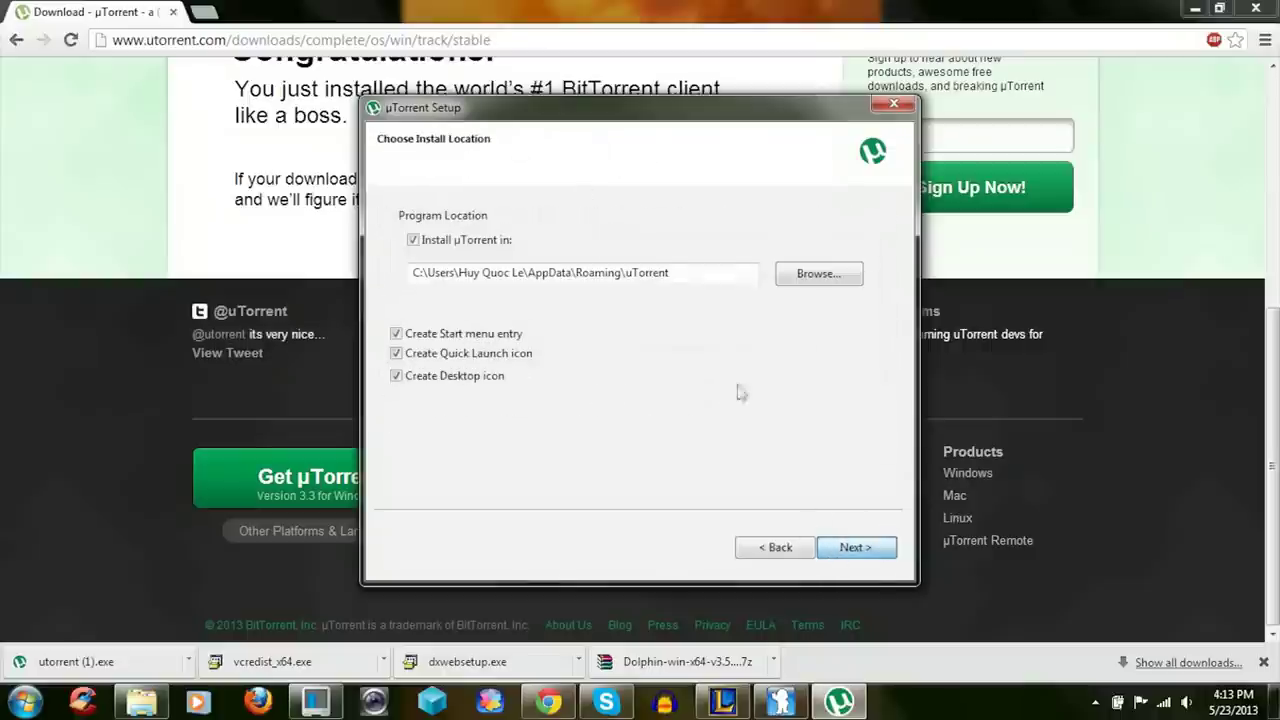
pyautogui.click(864, 556)
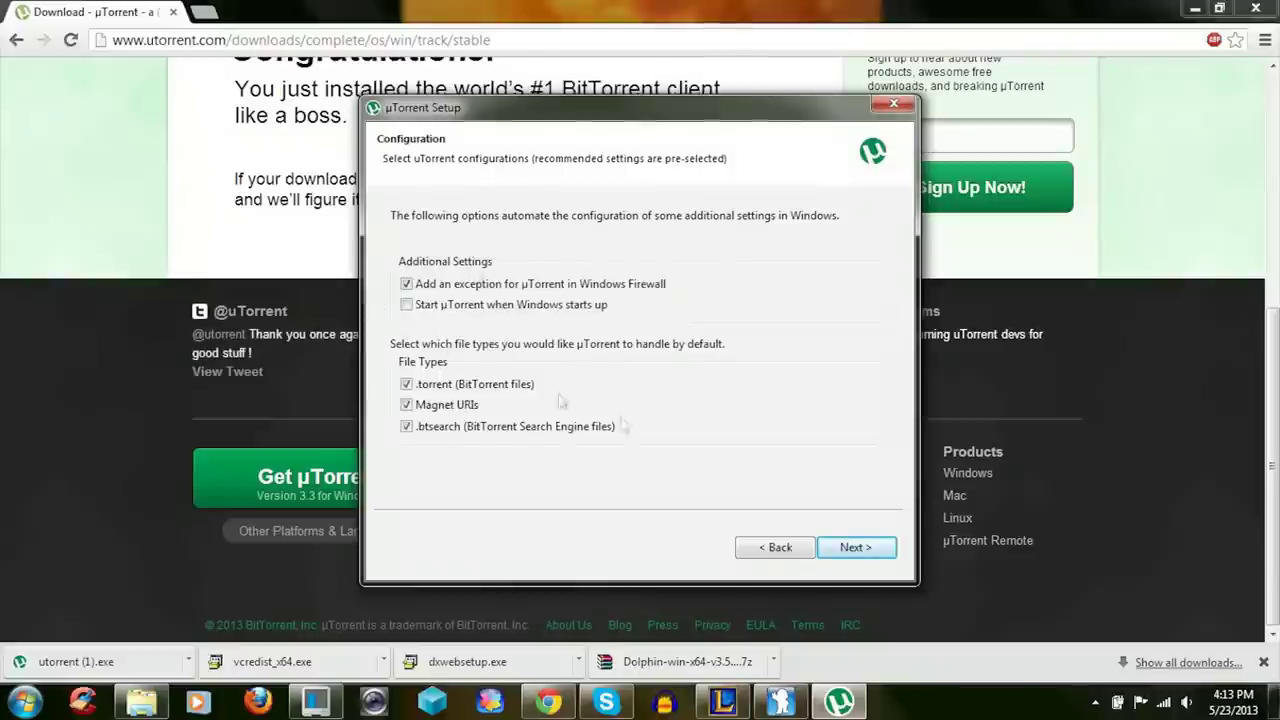
pyautogui.click(849, 550)
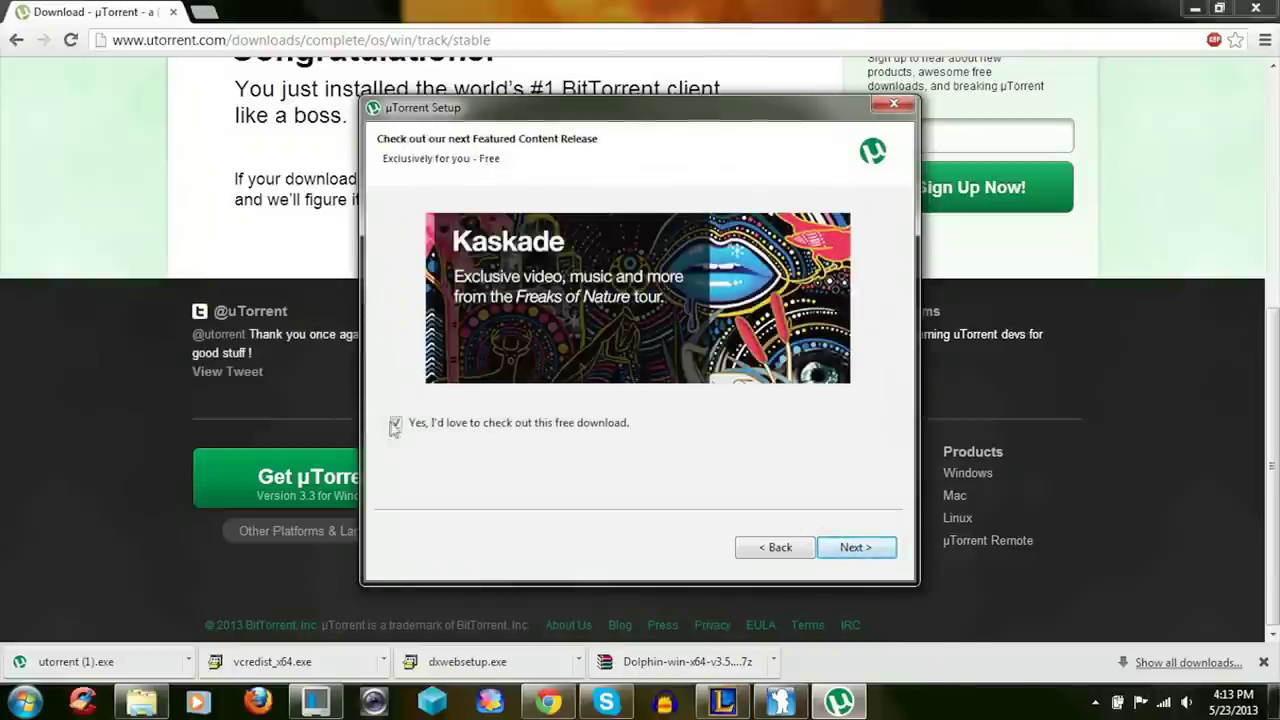
# - Complete the µTorrent setup with Custom Installation (Advanced) selected and the WinZip Registry Optimizer offer declined
pyautogui.click(880, 550)
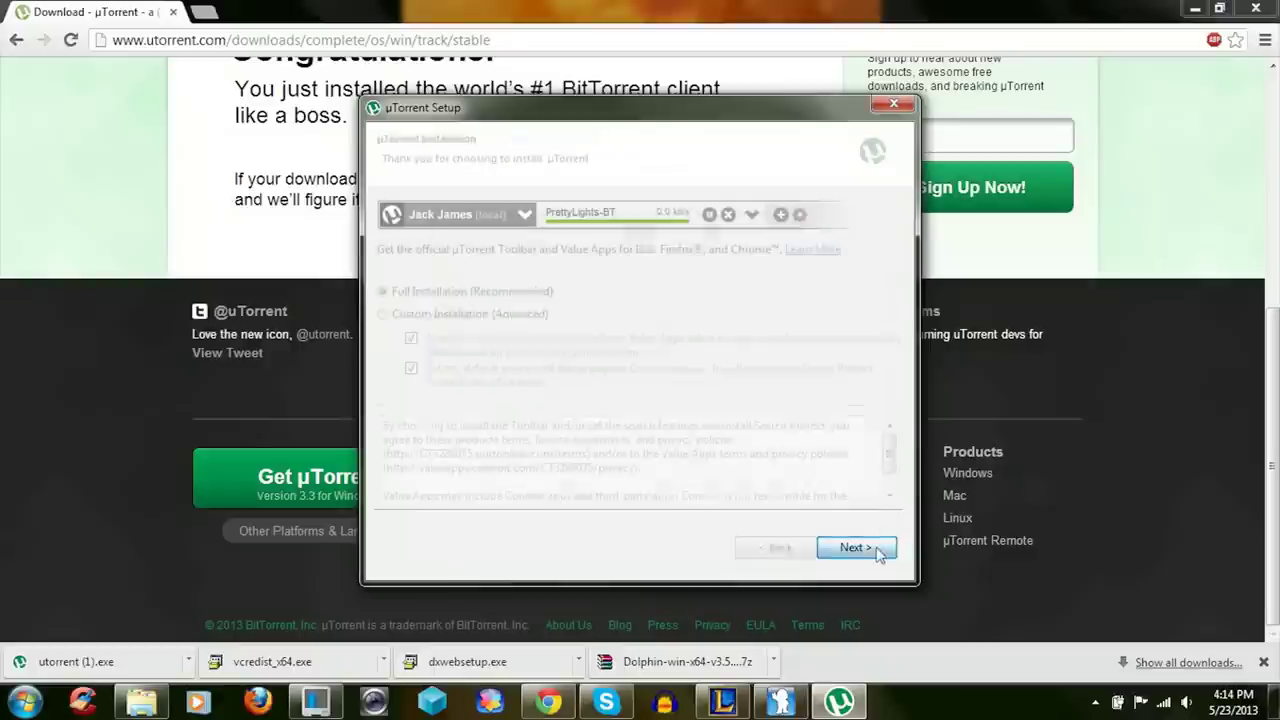
pyautogui.click(383, 315)
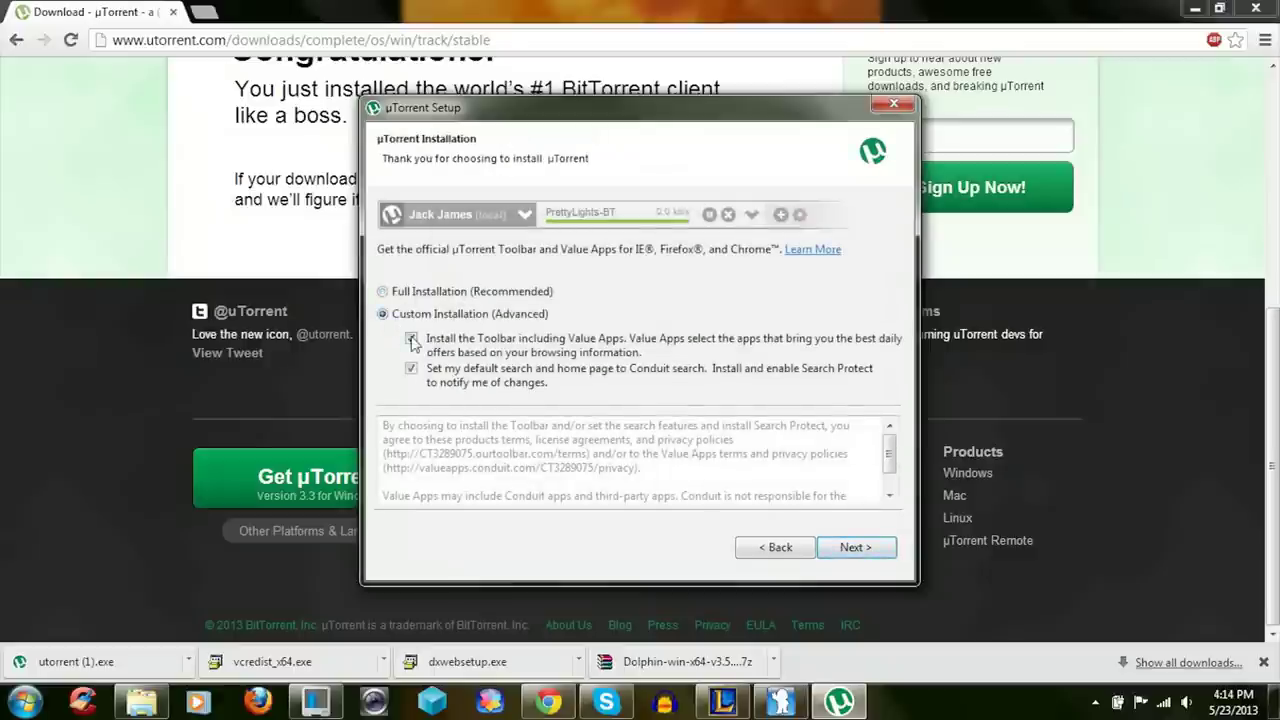
pyautogui.click(850, 550)
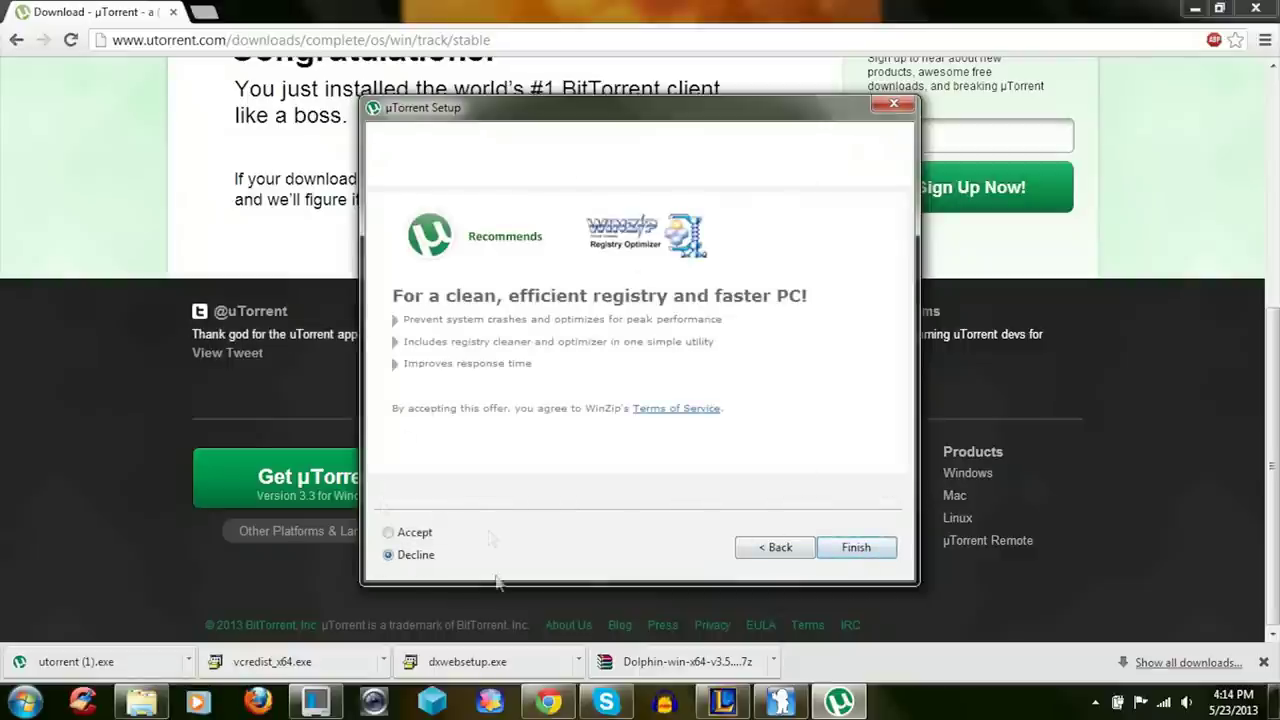
pyautogui.click(853, 545)
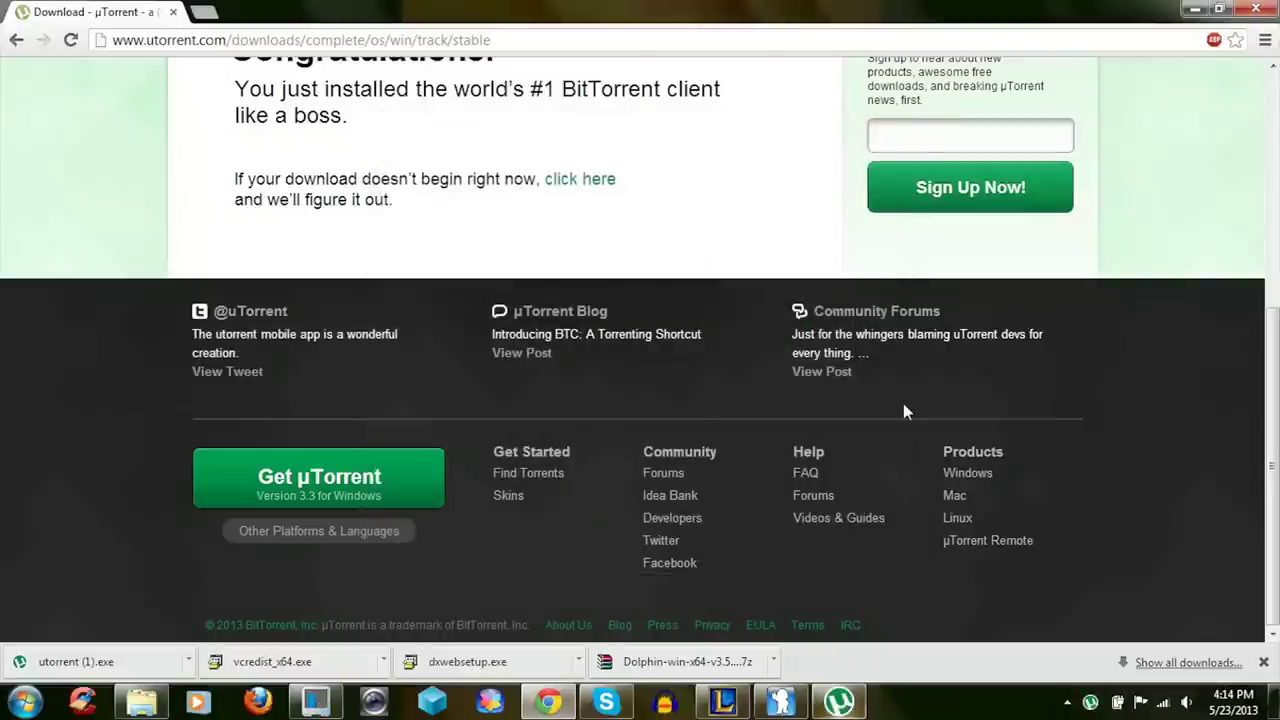
# - Bring up the µTorrent 3.3 window and exit the program
pyautogui.click(830, 703)
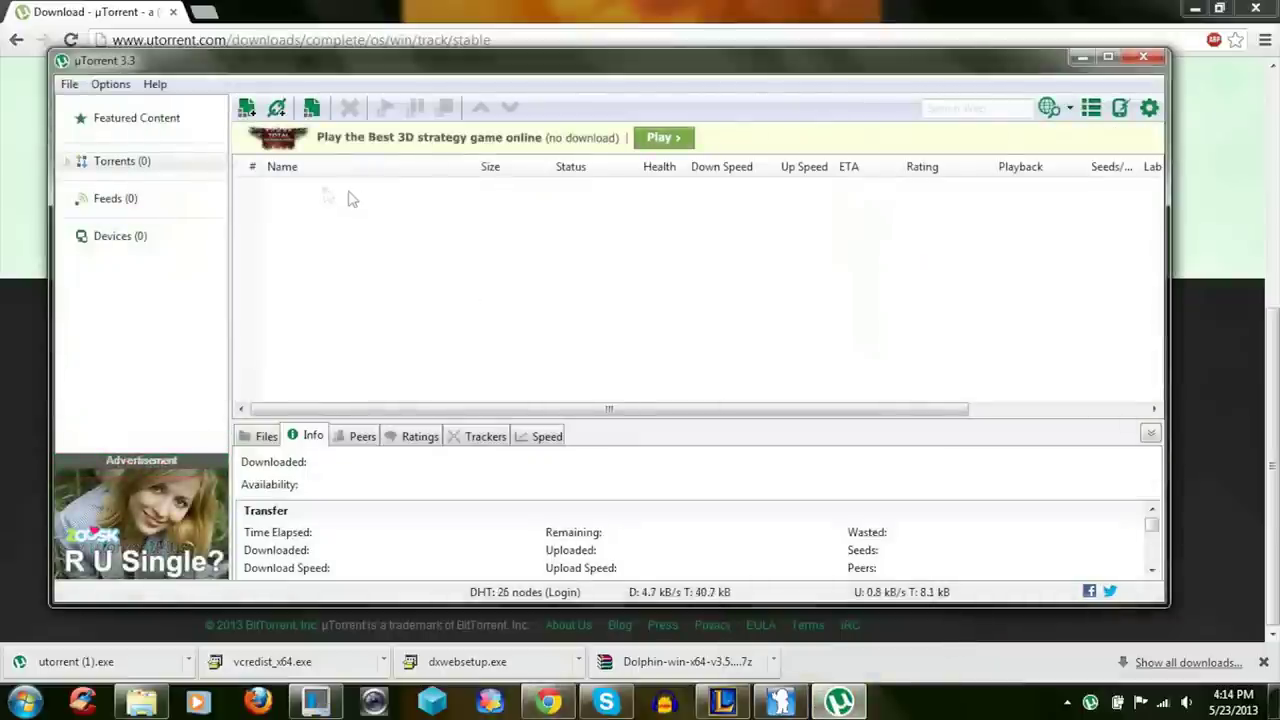
pyautogui.click(69, 85)
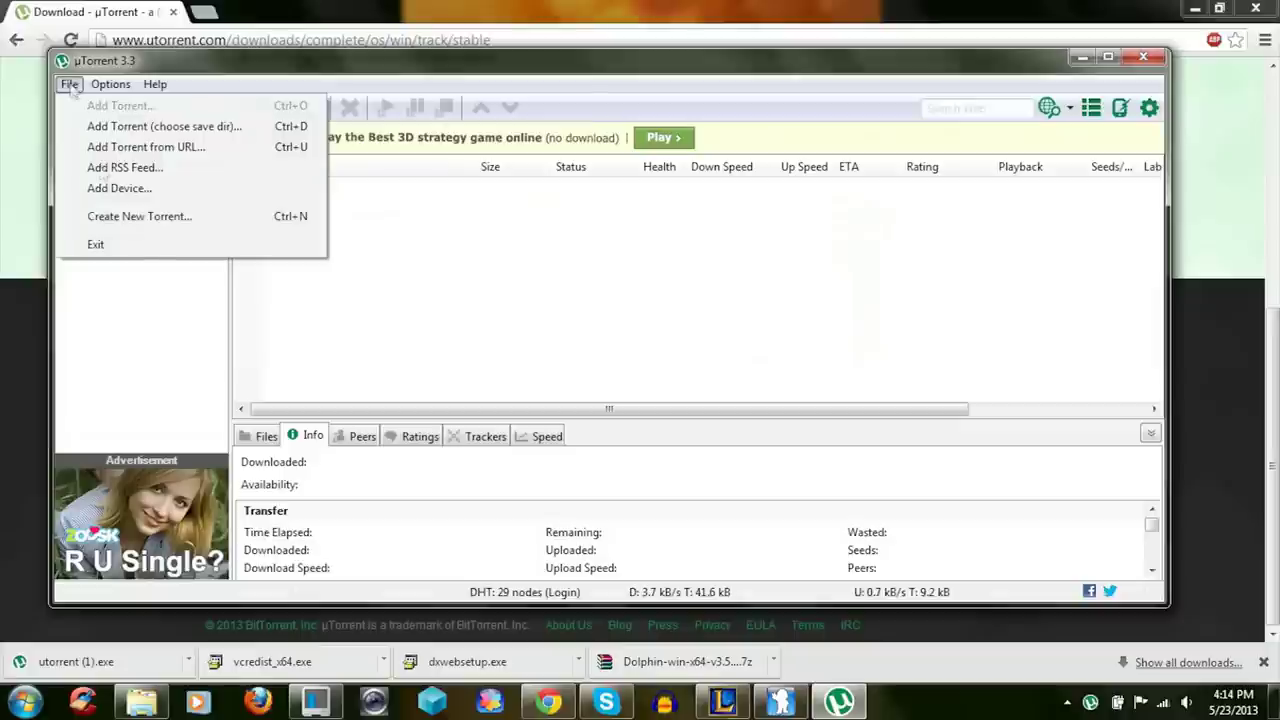
pyautogui.click(152, 244)
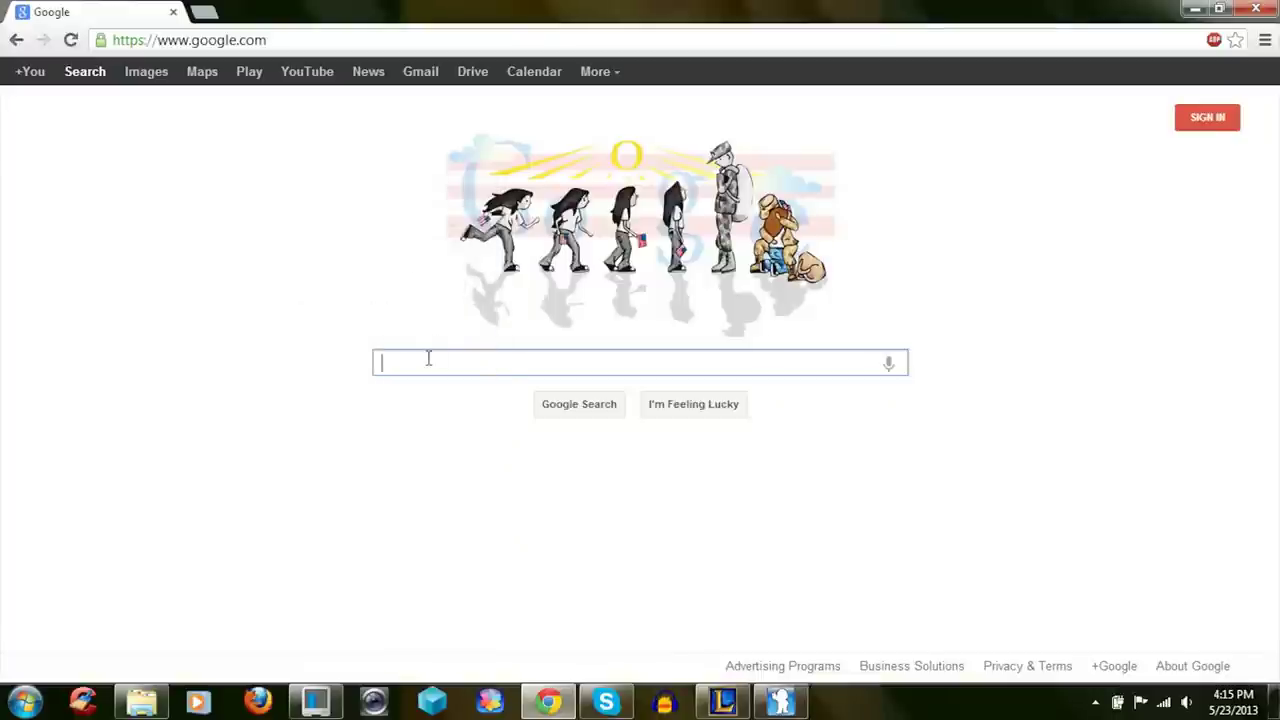
# - Search Google for "monster hunter tri torrent" and open the Monster Hunter Tri [Wii][NTSC-USA] page on thepiratebay.sx
pyautogui.write('monster hunte')
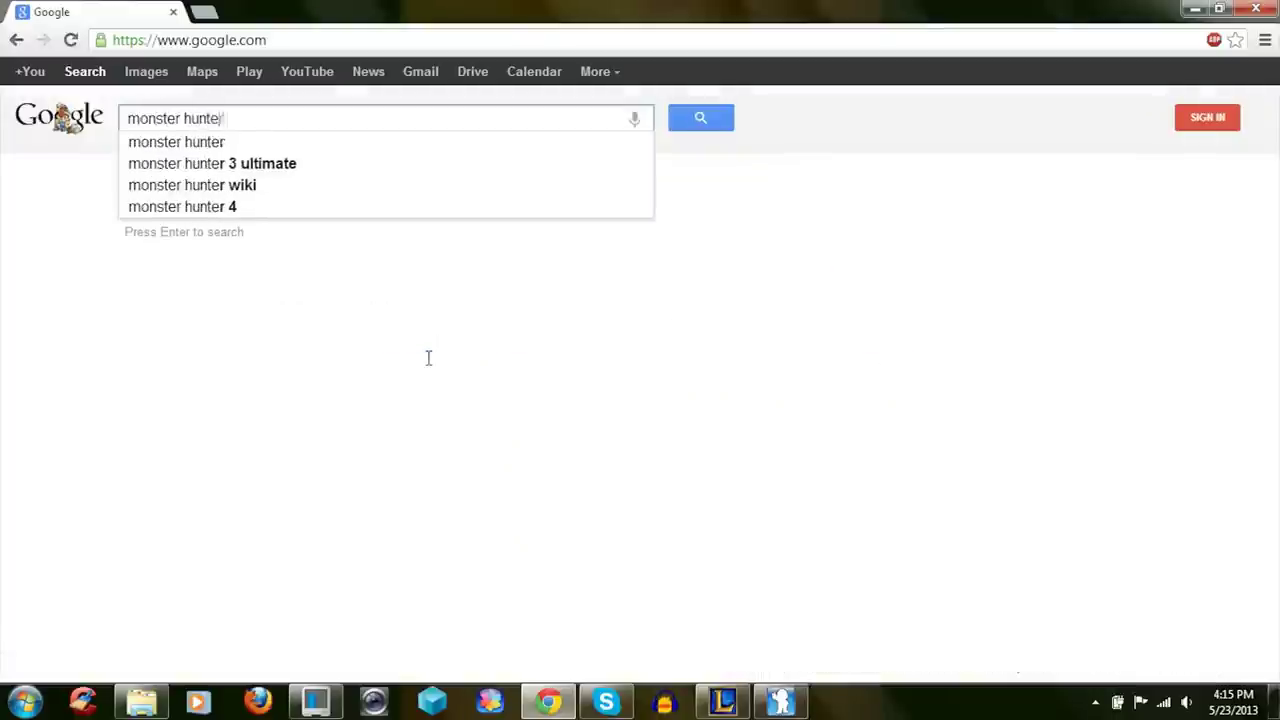
pyautogui.write('r tri torrent')
pyautogui.press('Return')
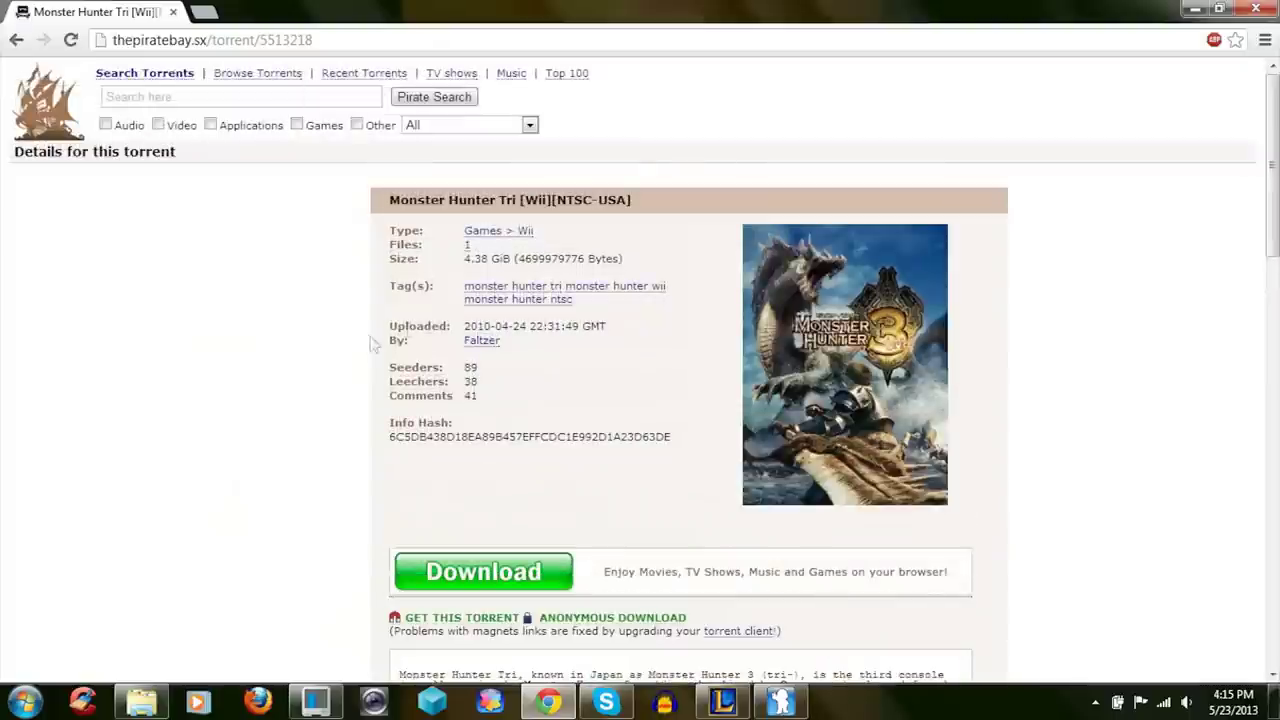
# - Review the description and user comments on the Monster Hunter Tri [Wii][NTSC-USA] torrent page
pyautogui.scroll(-3, 597, 325)
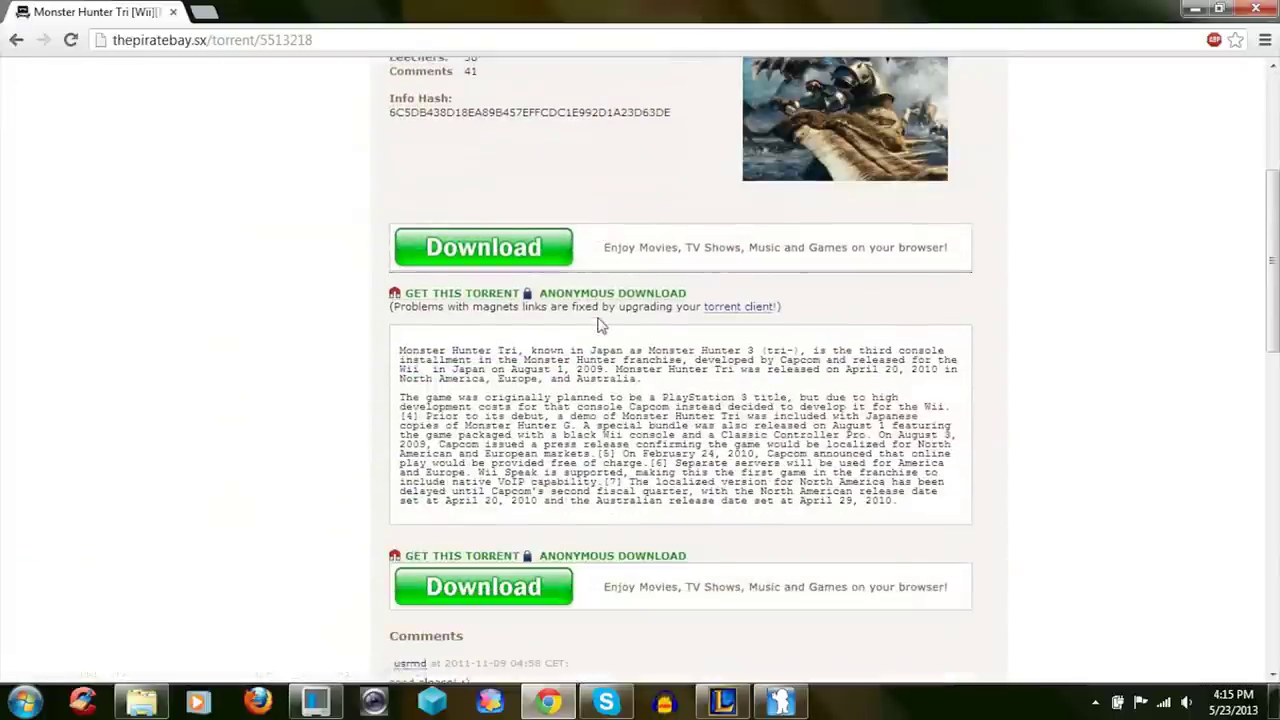
pyautogui.scroll(-15, 597, 325)
pyautogui.scroll(2, 600, 325)
pyautogui.scroll(3, 600, 325)
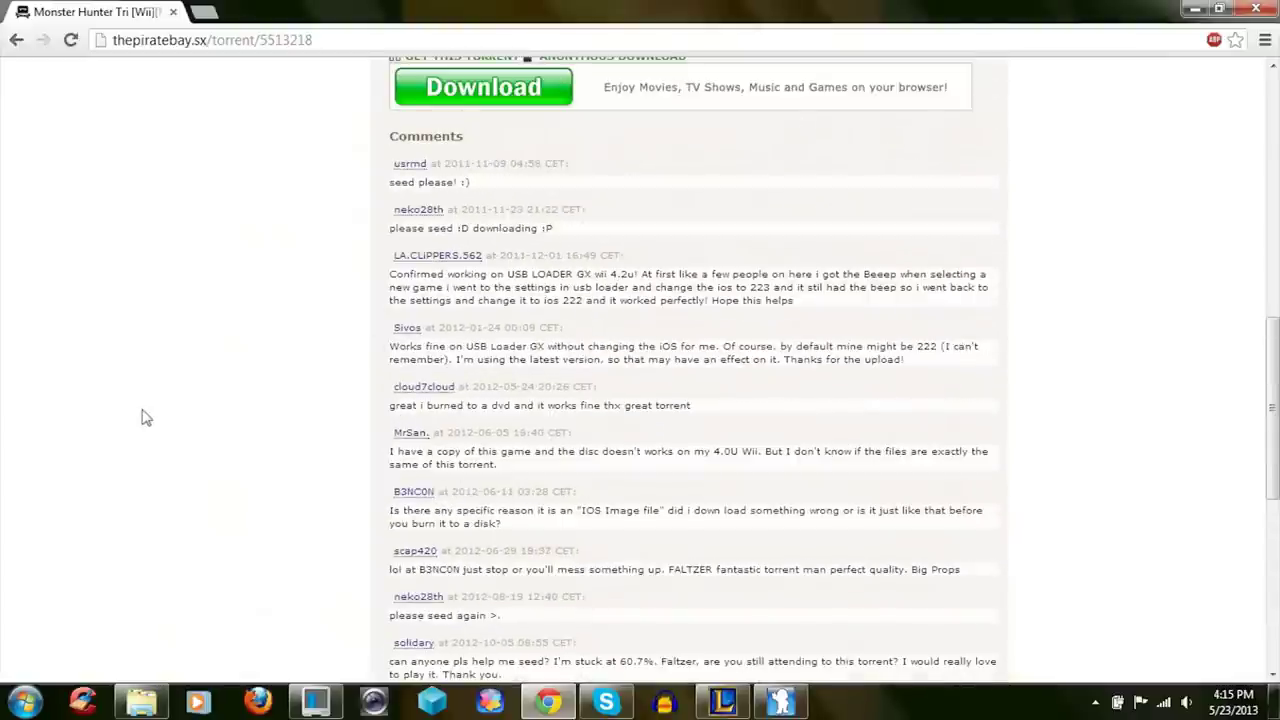
pyautogui.scroll(5, 145, 417)
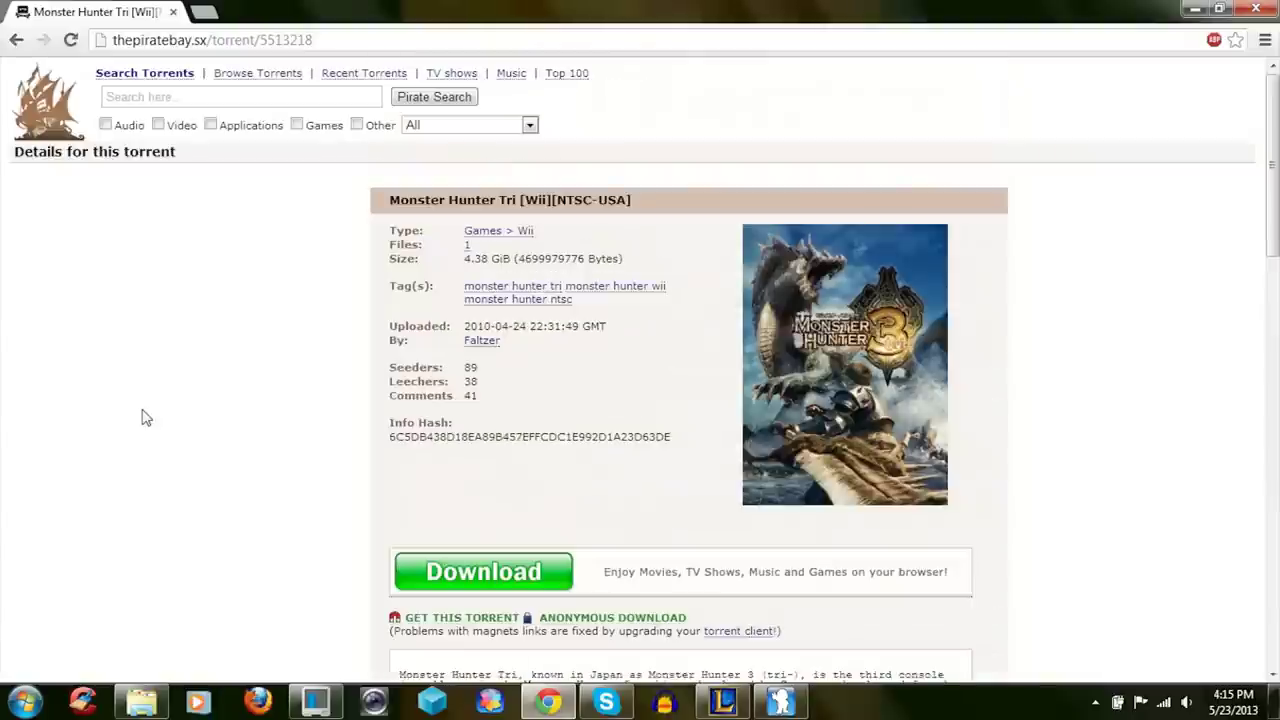
# - Search The Pirate Bay for "Monster Hunter Tri" and open the Monster Hunter Tri [Wii][NTSC-USA] result
pyautogui.click(230, 92)
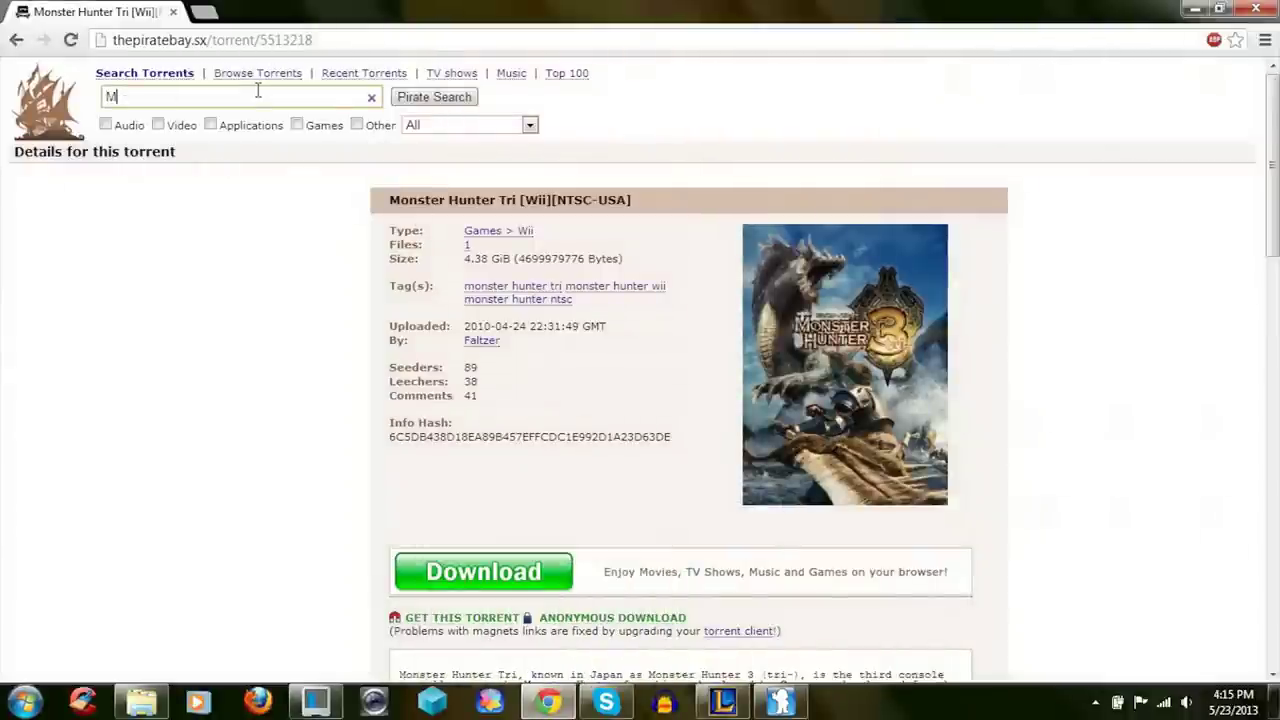
pyautogui.write('onster Hunter ')
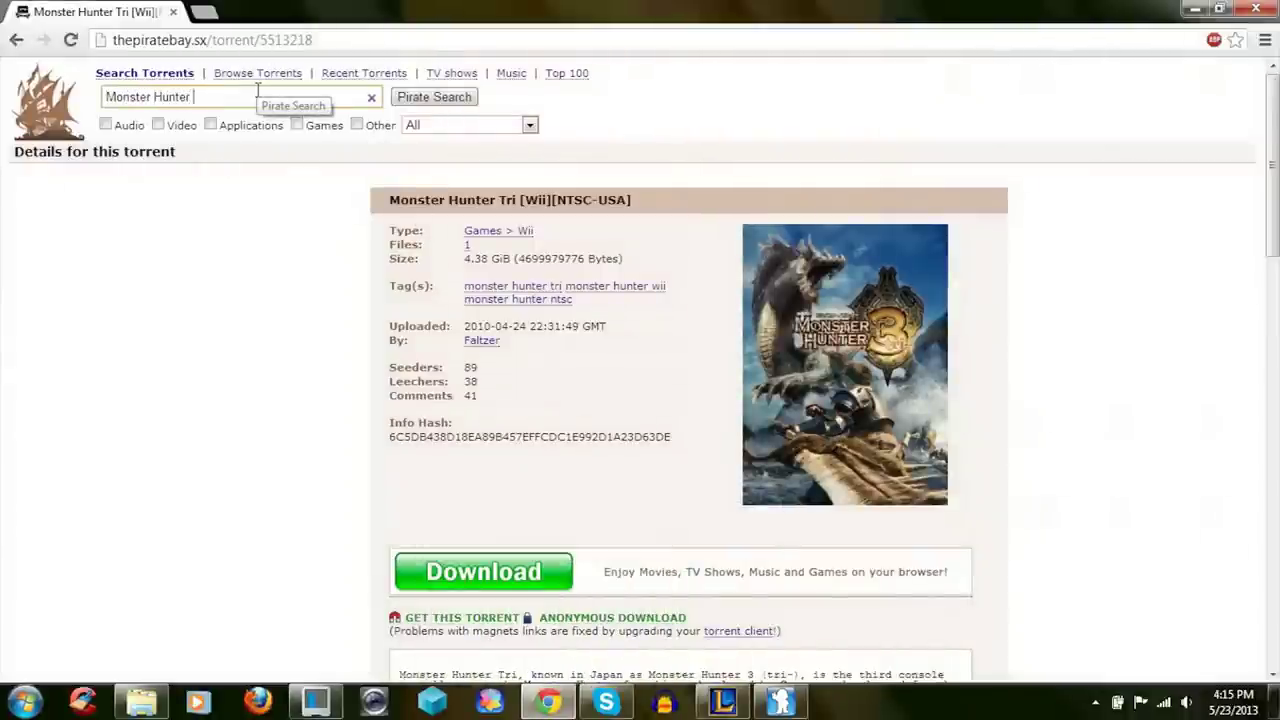
pyautogui.write('Tri')
pyautogui.press('Return')
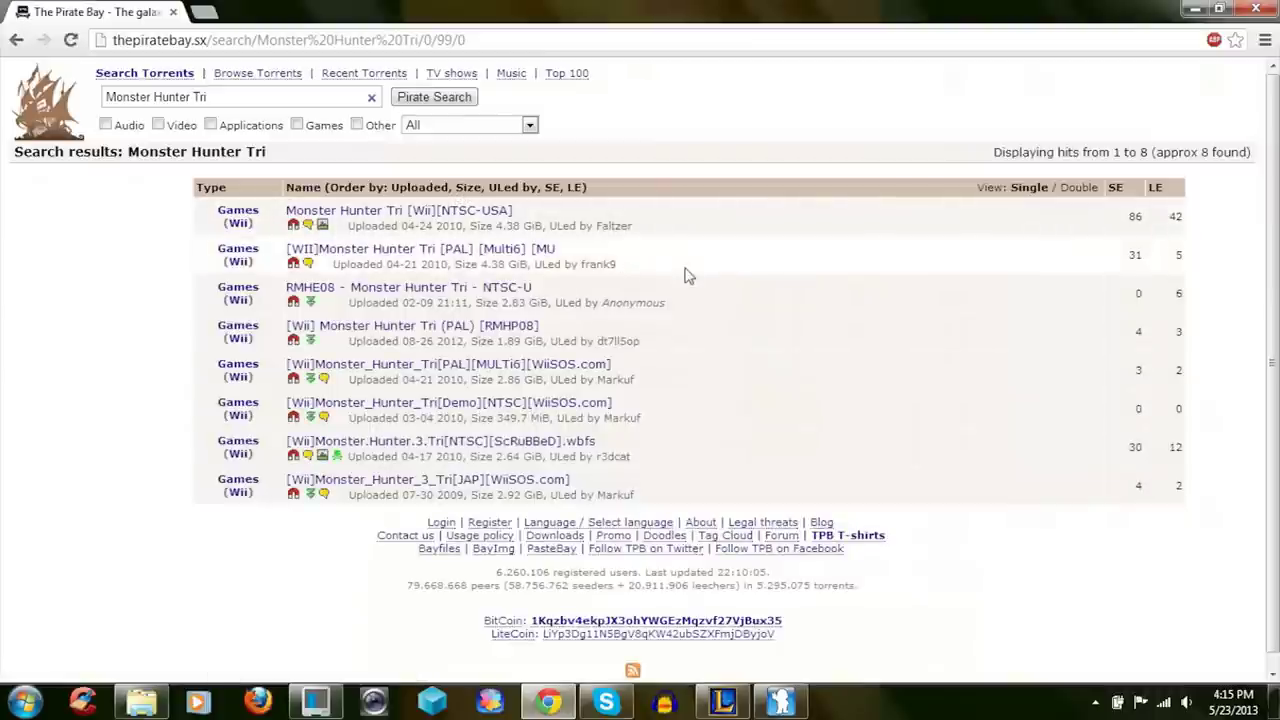
pyautogui.click(487, 221)
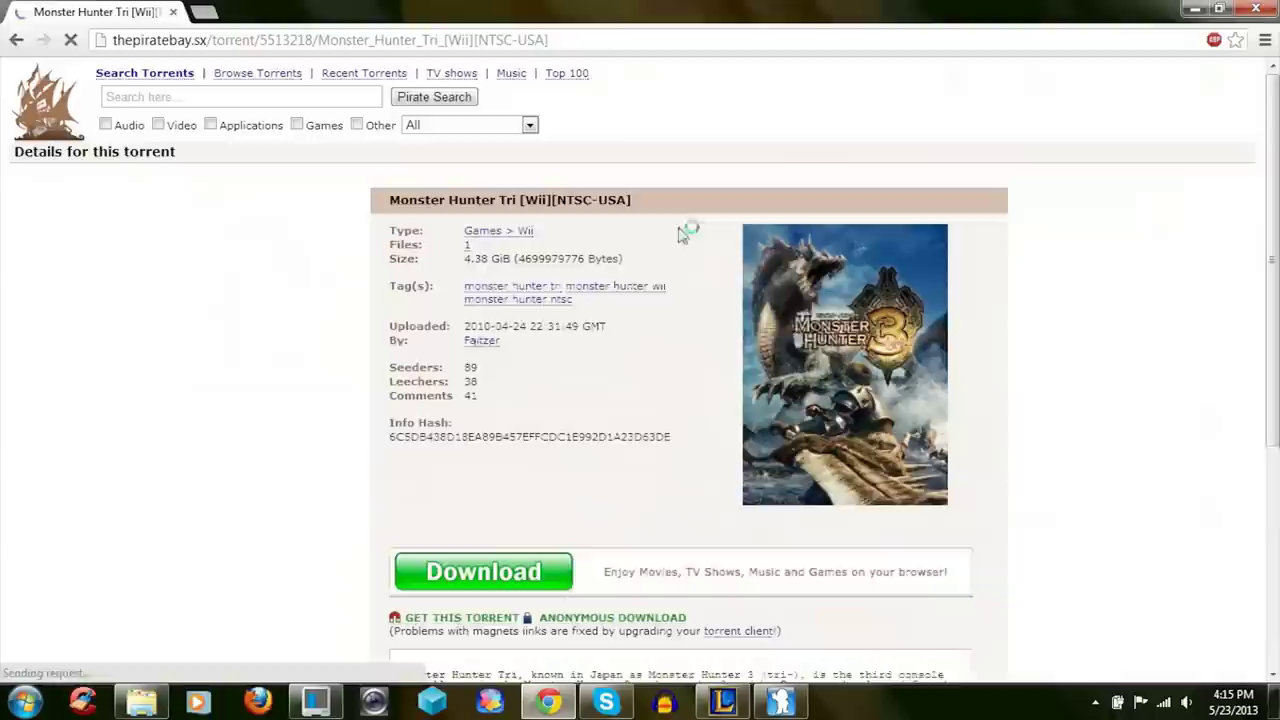
# - Send the torrent's magnet link to µTorrent, remembering the choice for all such links, and add the torrent with the default options
pyautogui.scroll(-1, 543, 471)
pyautogui.scroll(-4, 543, 471)
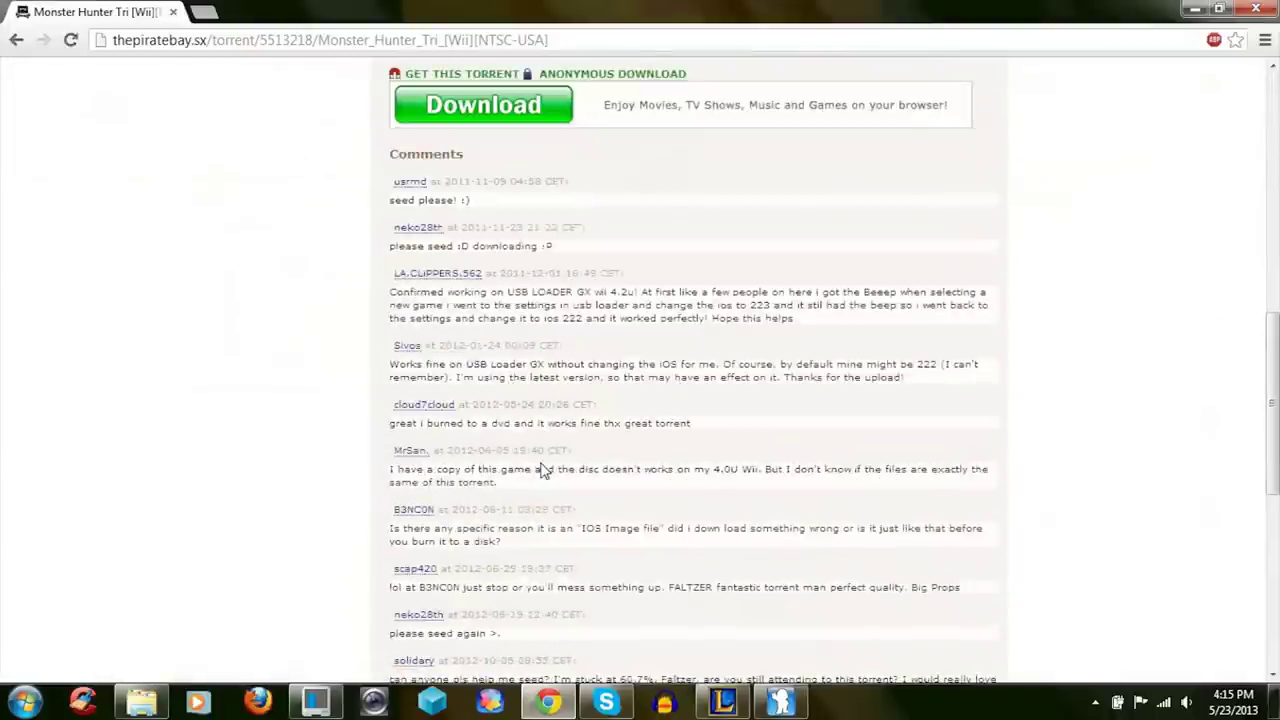
pyautogui.scroll(-3, 543, 471)
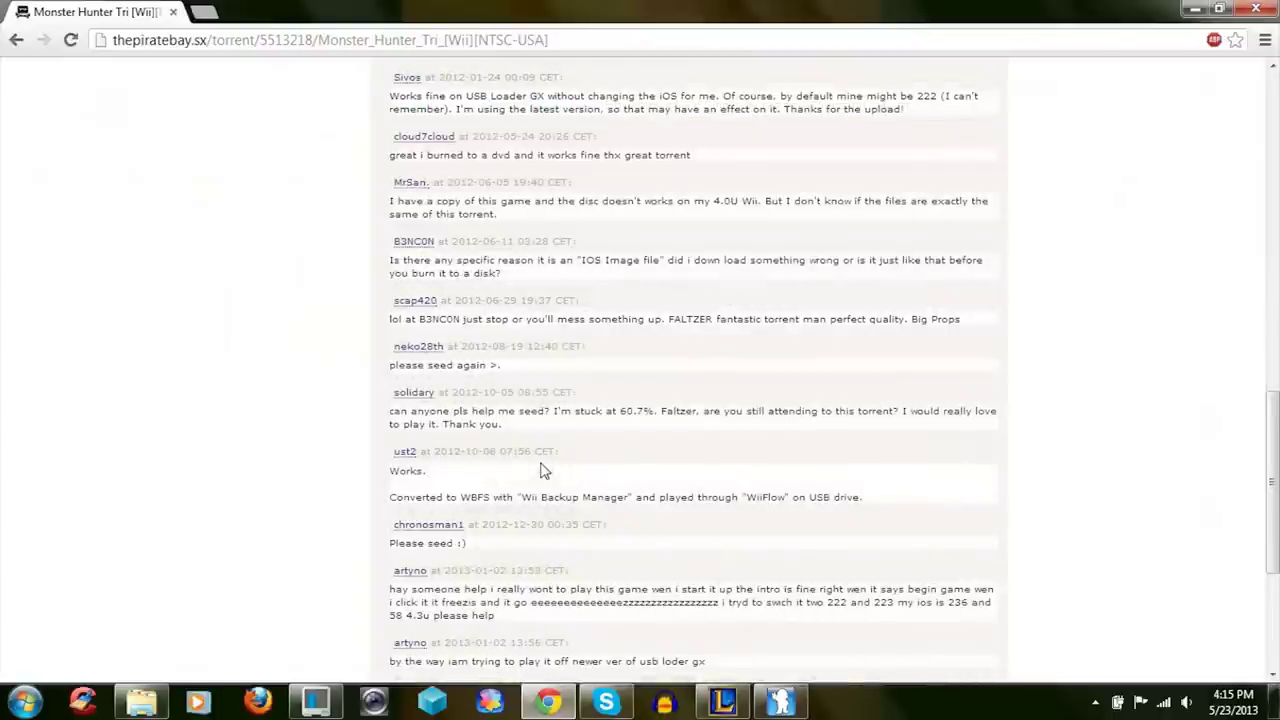
pyautogui.scroll(-3, 543, 471)
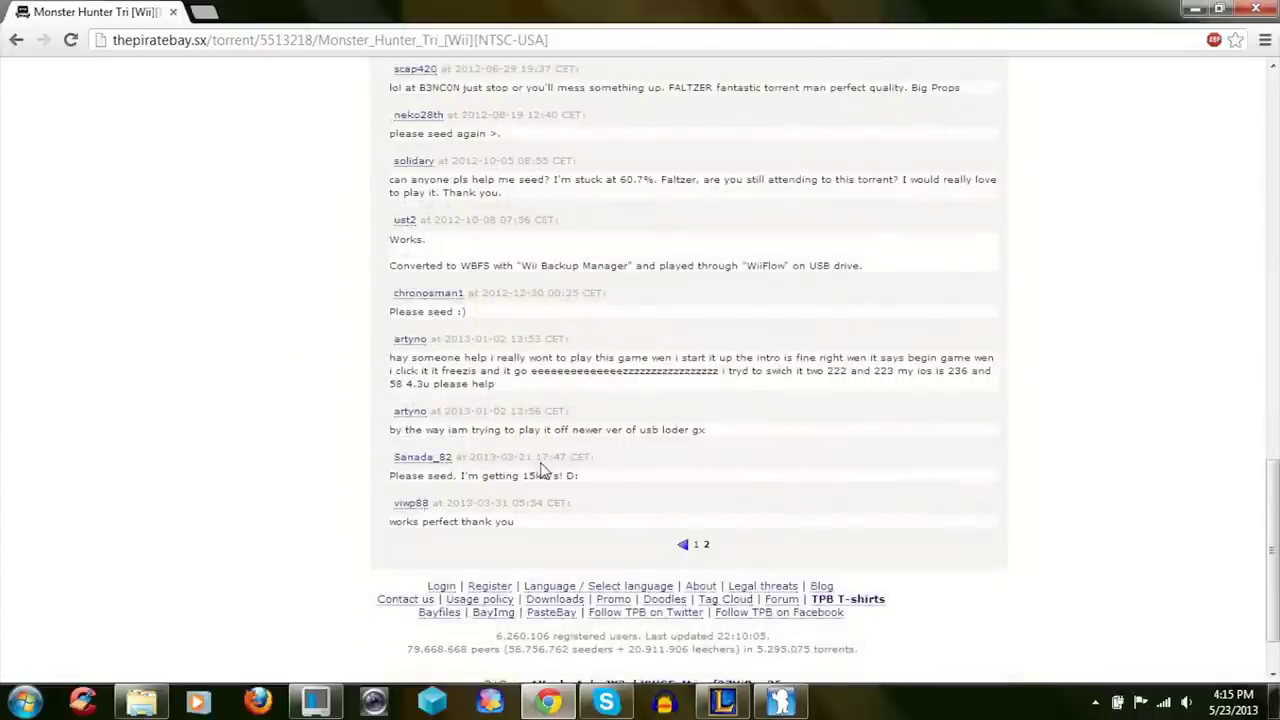
pyautogui.scroll(3, 543, 471)
pyautogui.scroll(15, 543, 471)
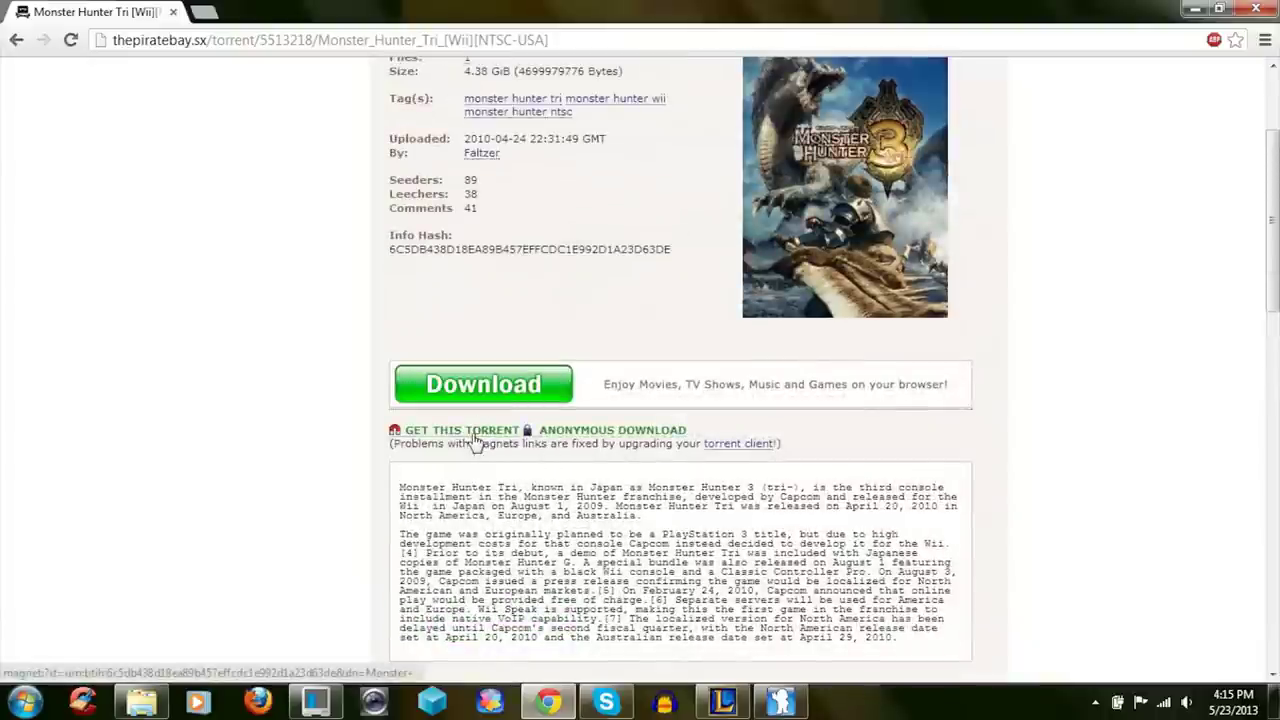
pyautogui.click(476, 432)
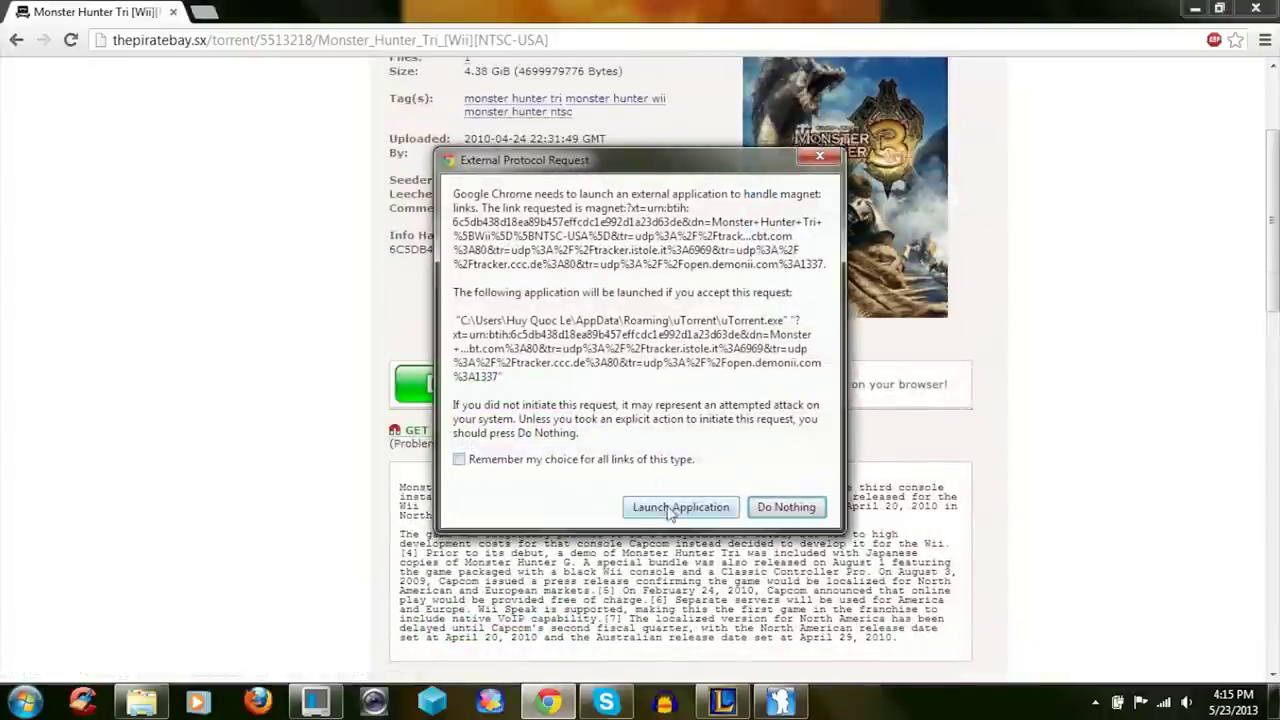
pyautogui.click(604, 463)
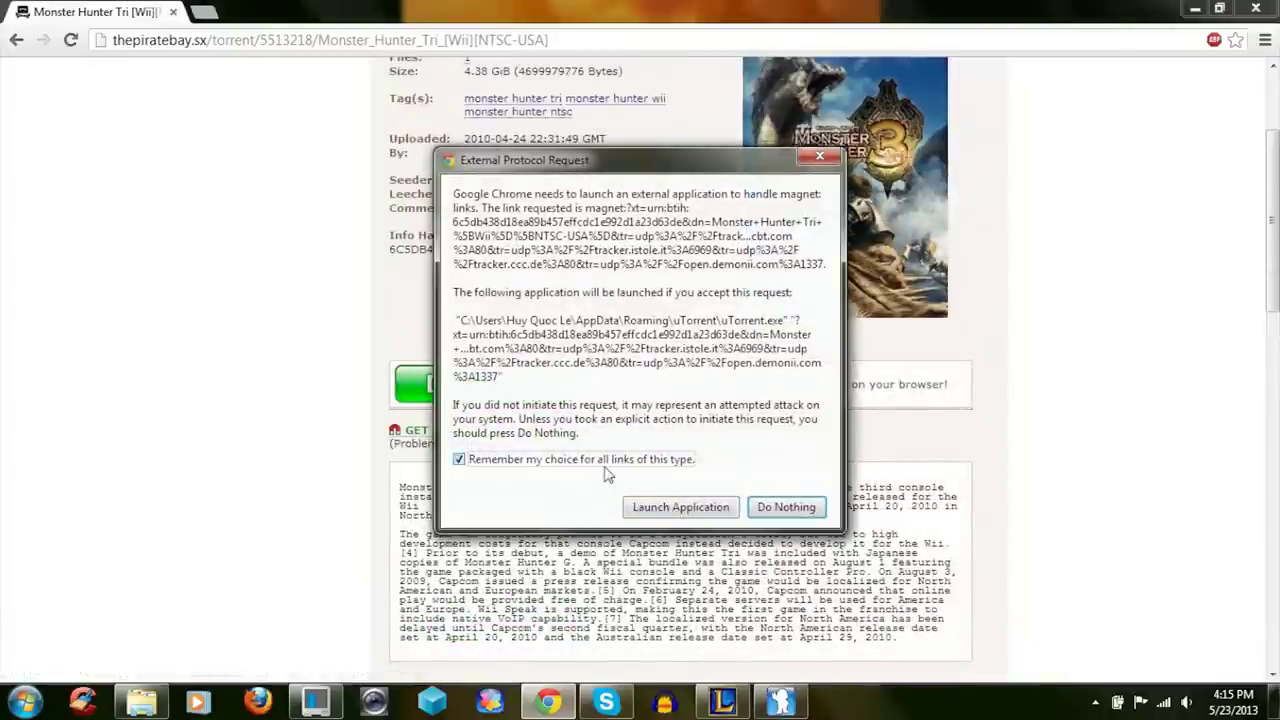
pyautogui.click(692, 513)
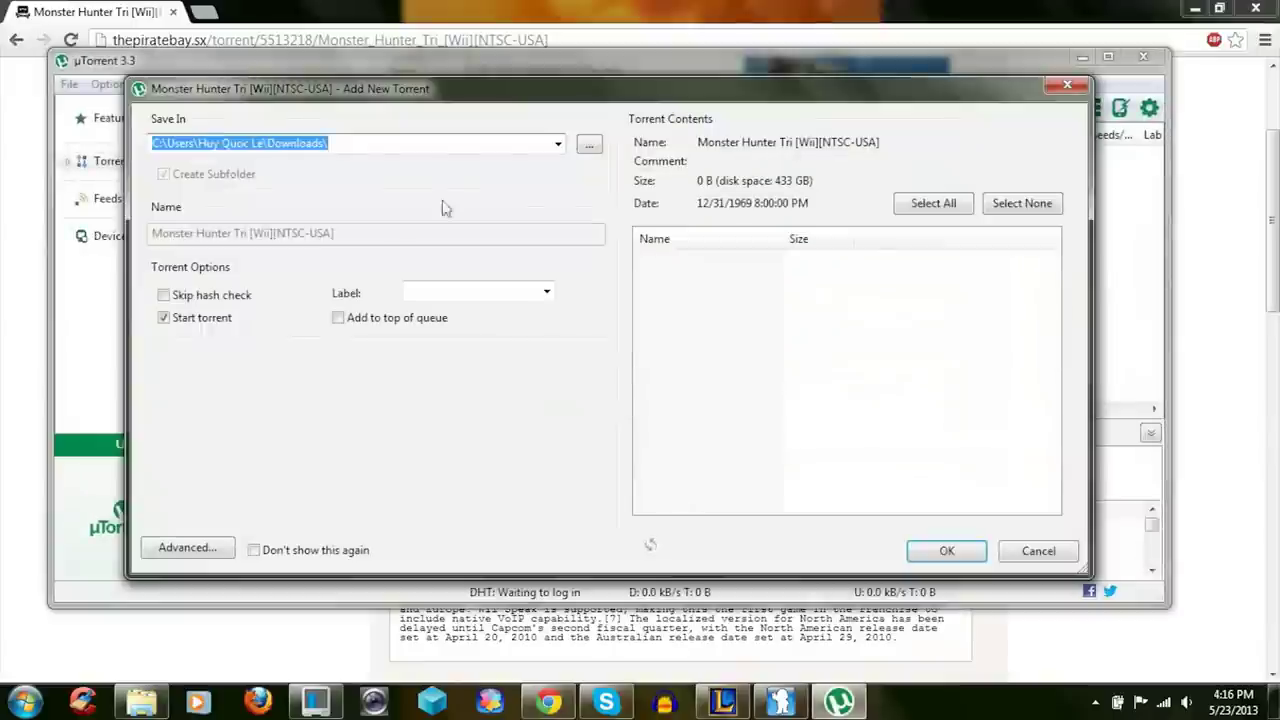
pyautogui.click(946, 549)
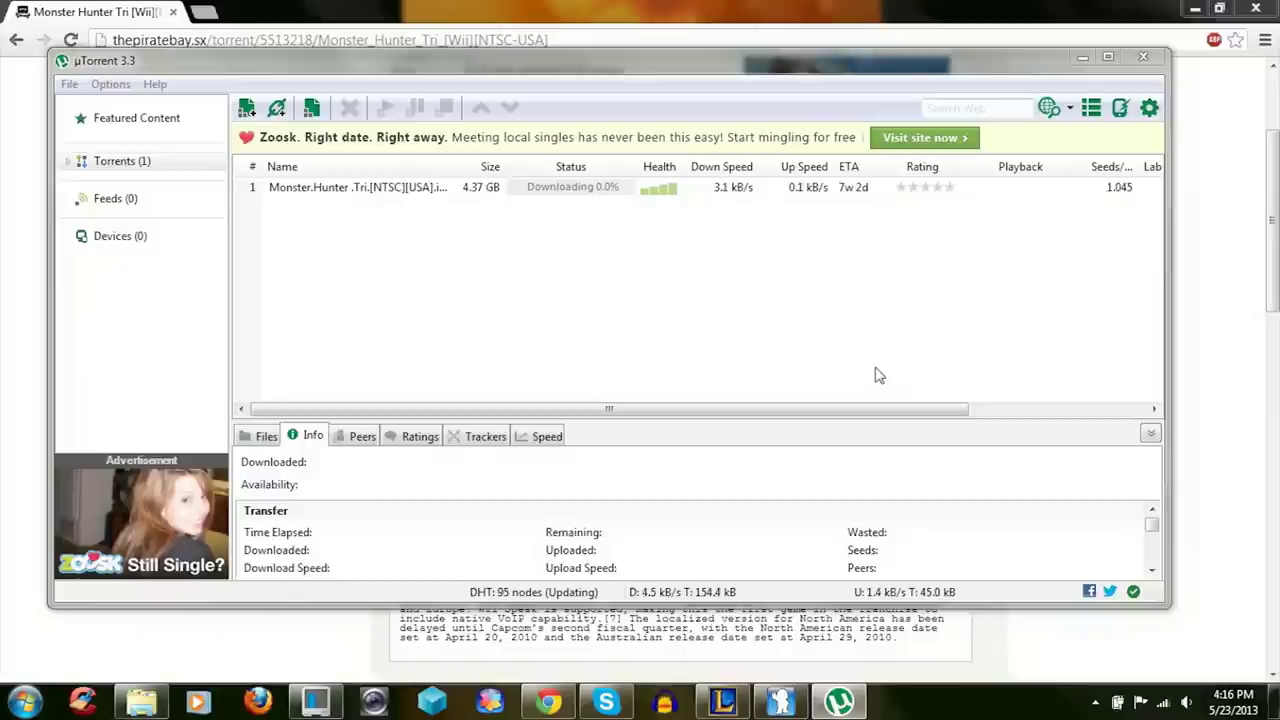
# - Create a desktop shortcut for Dolphin.exe from the Dolphin-win-x64-v3.5-367 folder and close the folder window
pyautogui.click(1095, 702)
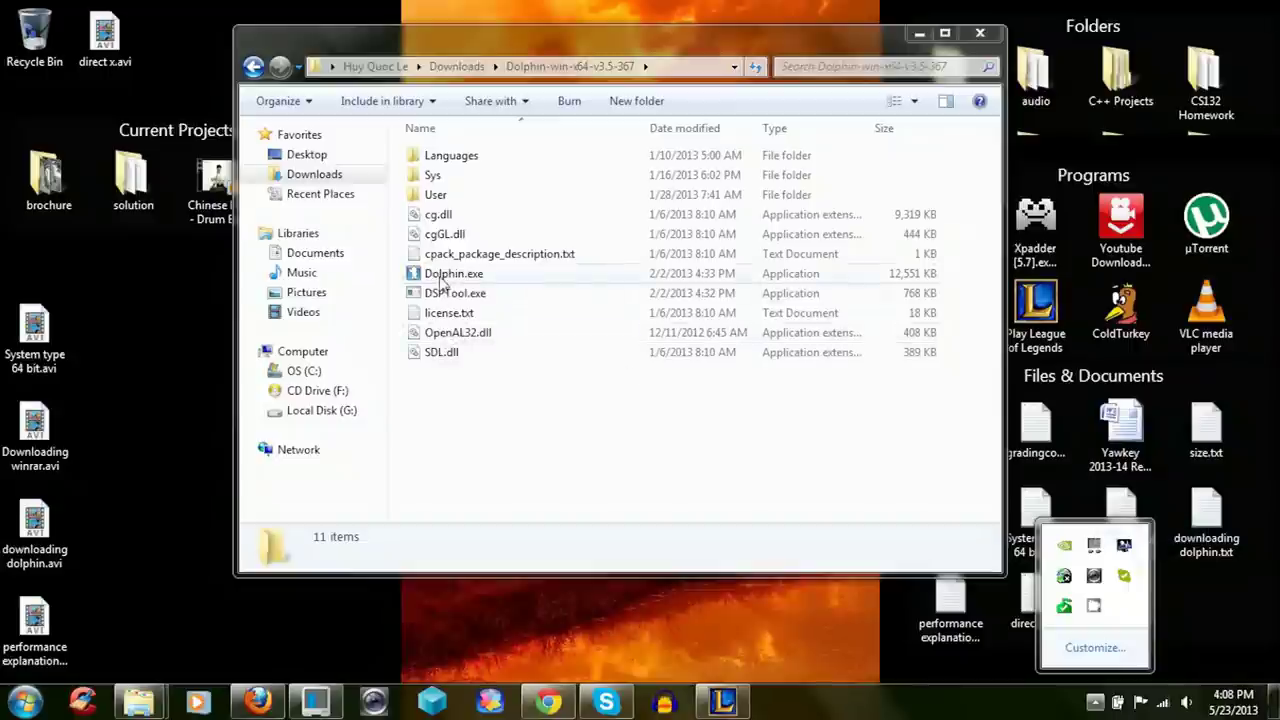
pyautogui.click(449, 276)
pyautogui.rightClick(455, 278)
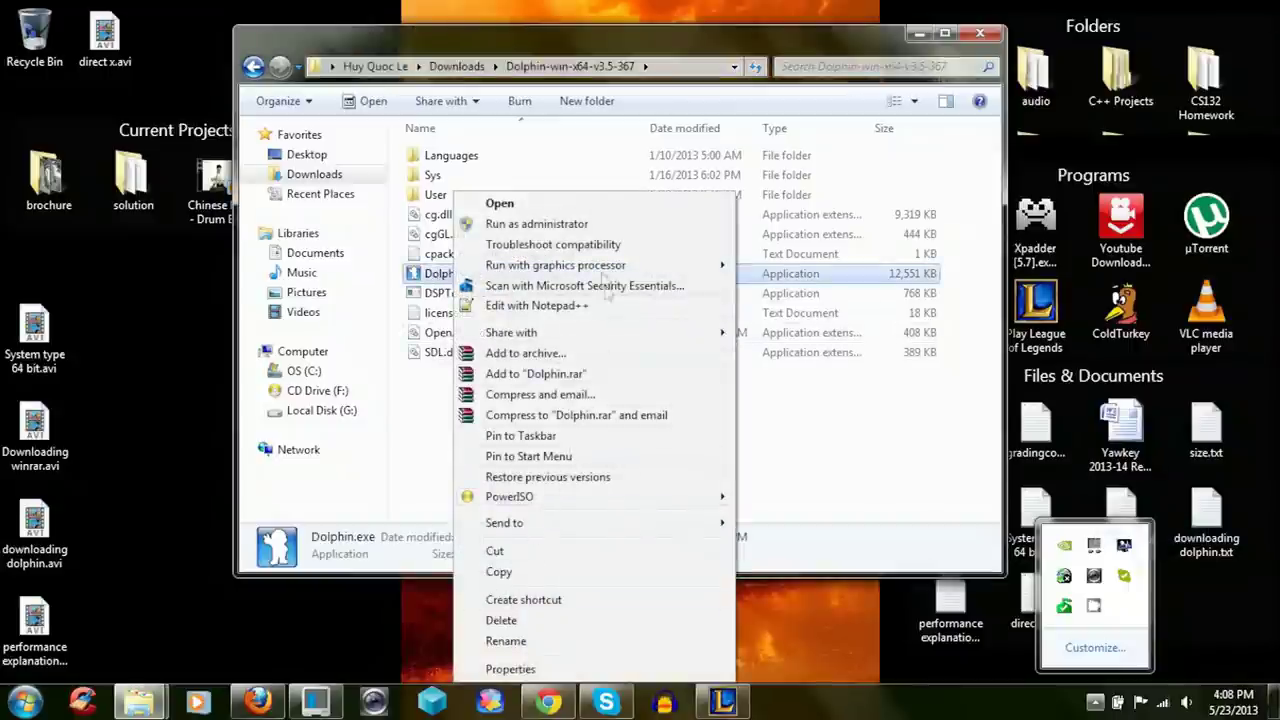
pyautogui.moveTo(547, 522)
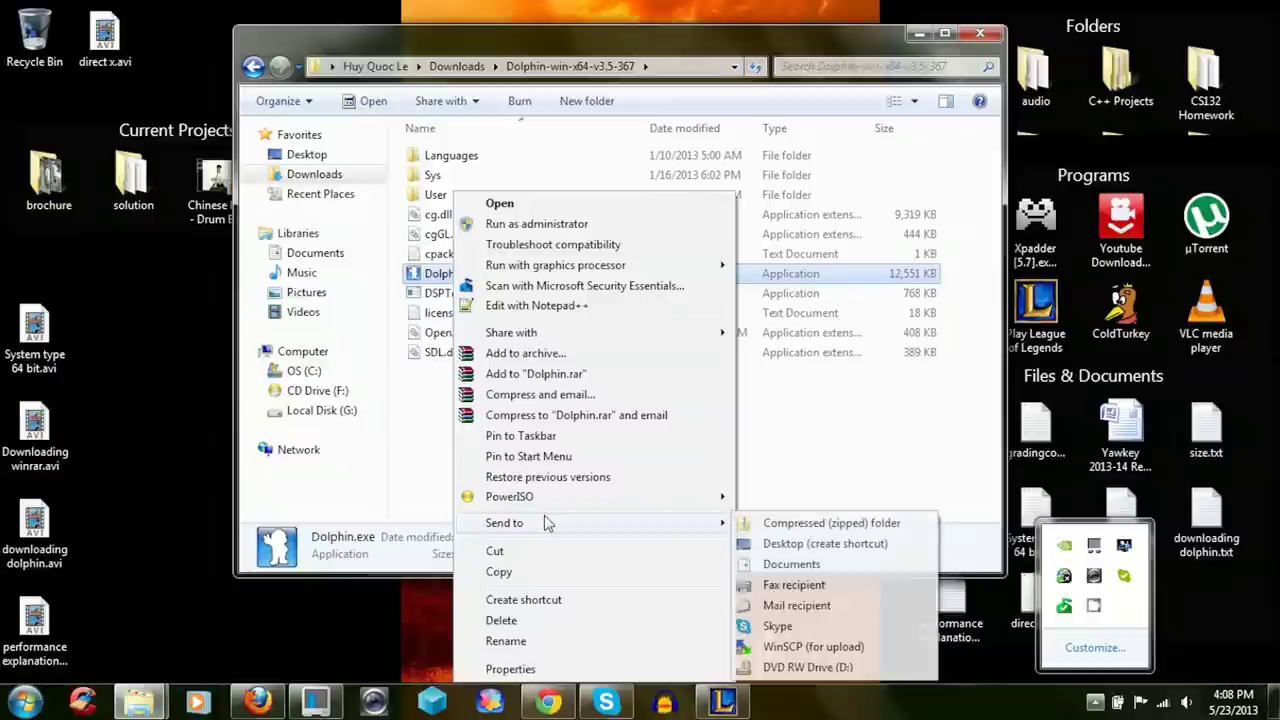
pyautogui.click(779, 553)
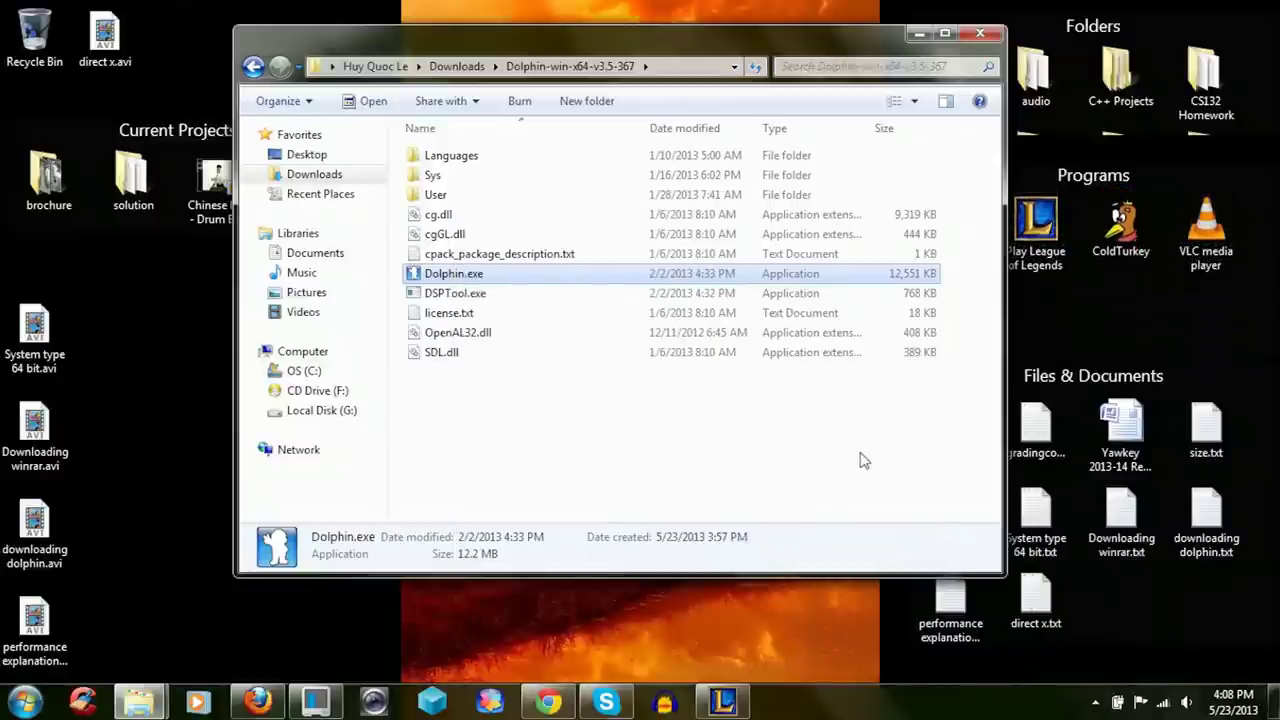
pyautogui.click(983, 34)
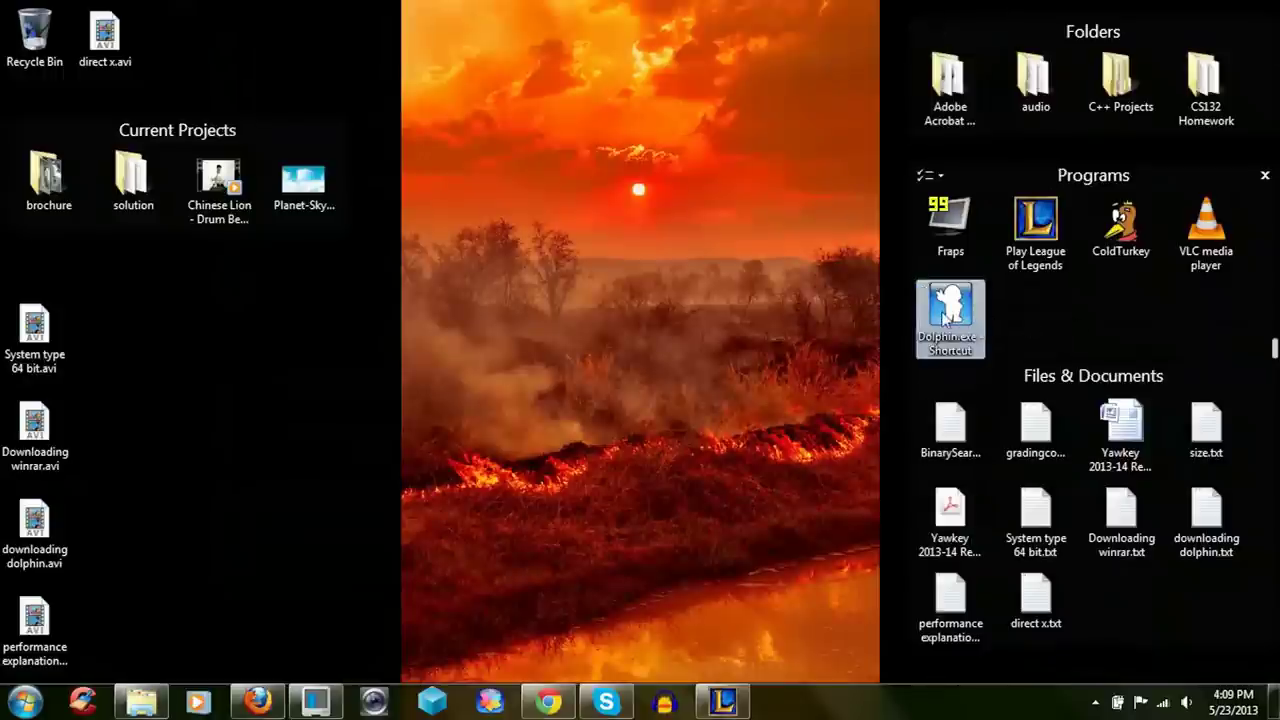
# - Launch Dolphin from its desktop shortcut and set Framelimit to Auto in the general configuration
pyautogui.doubleClick(947, 315)
pyautogui.click(716, 378)
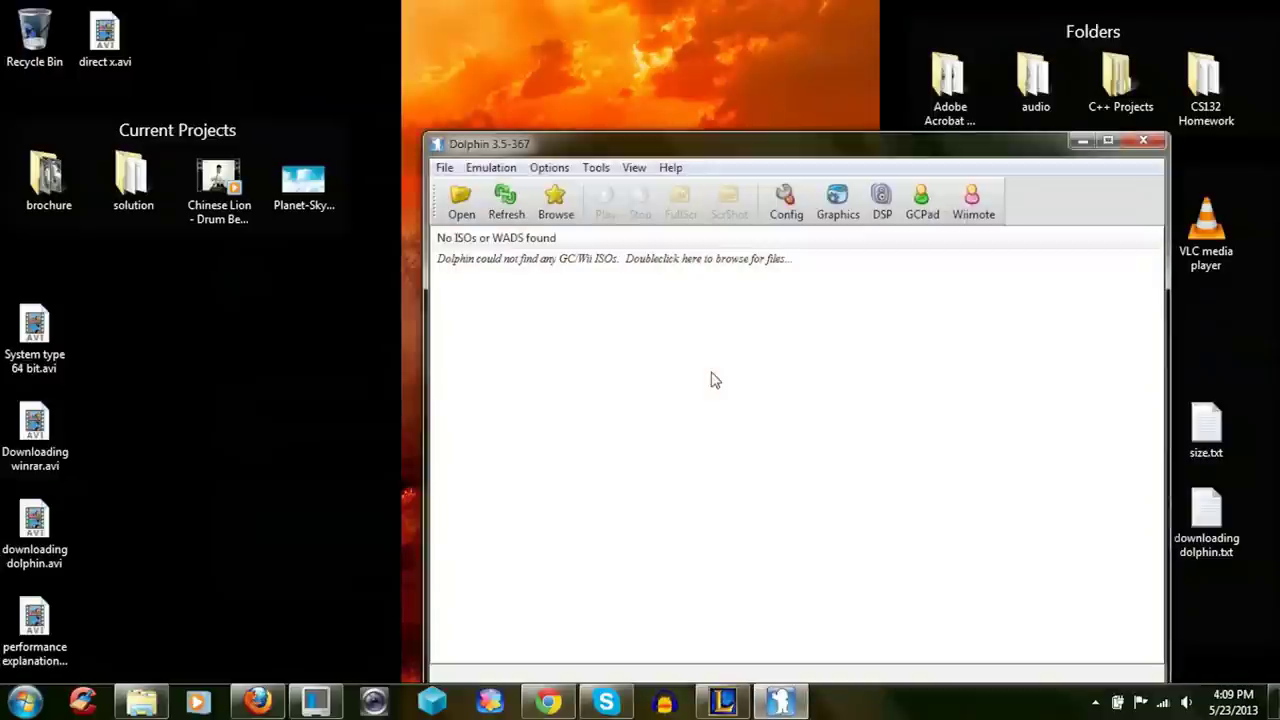
pyautogui.click(790, 203)
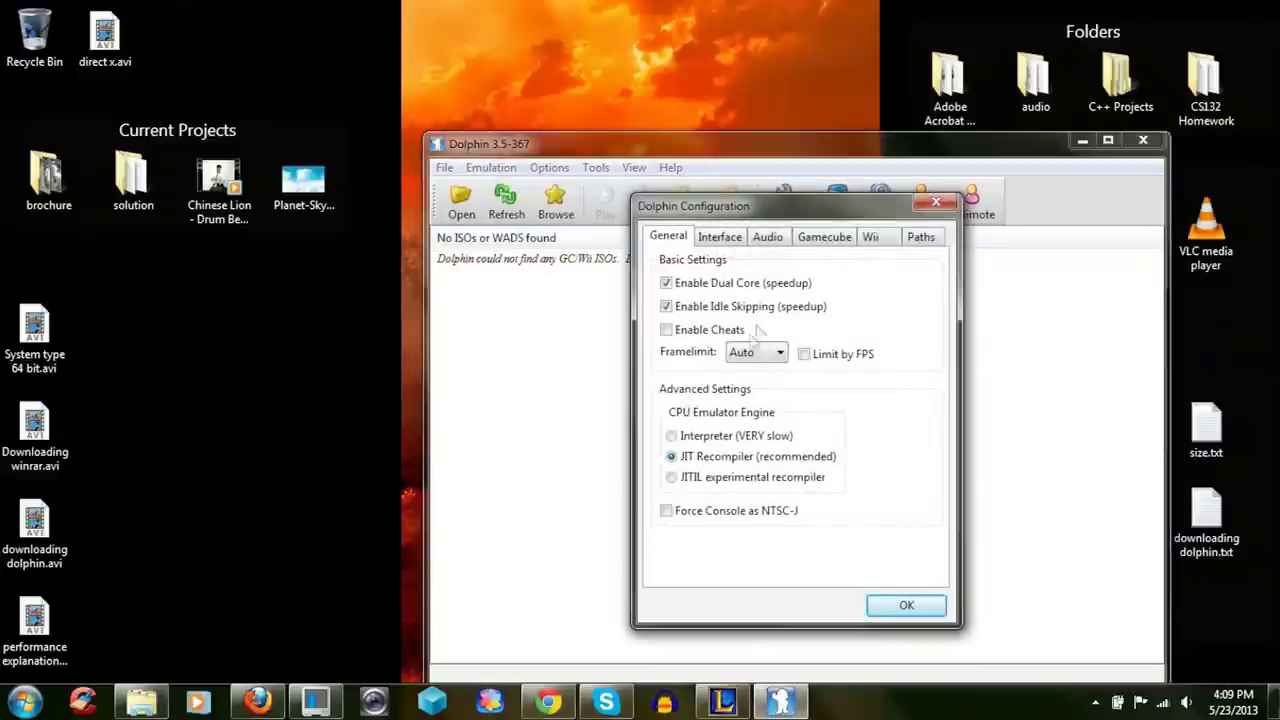
pyautogui.click(742, 356)
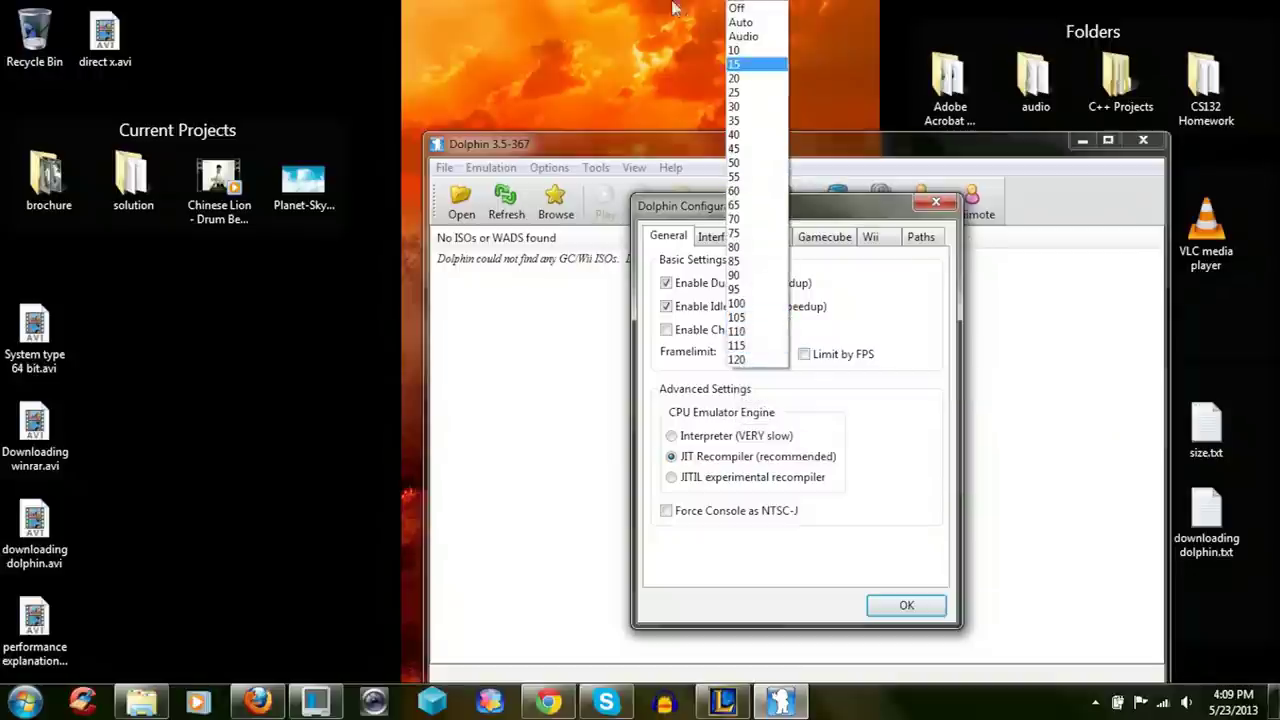
pyautogui.click(766, 28)
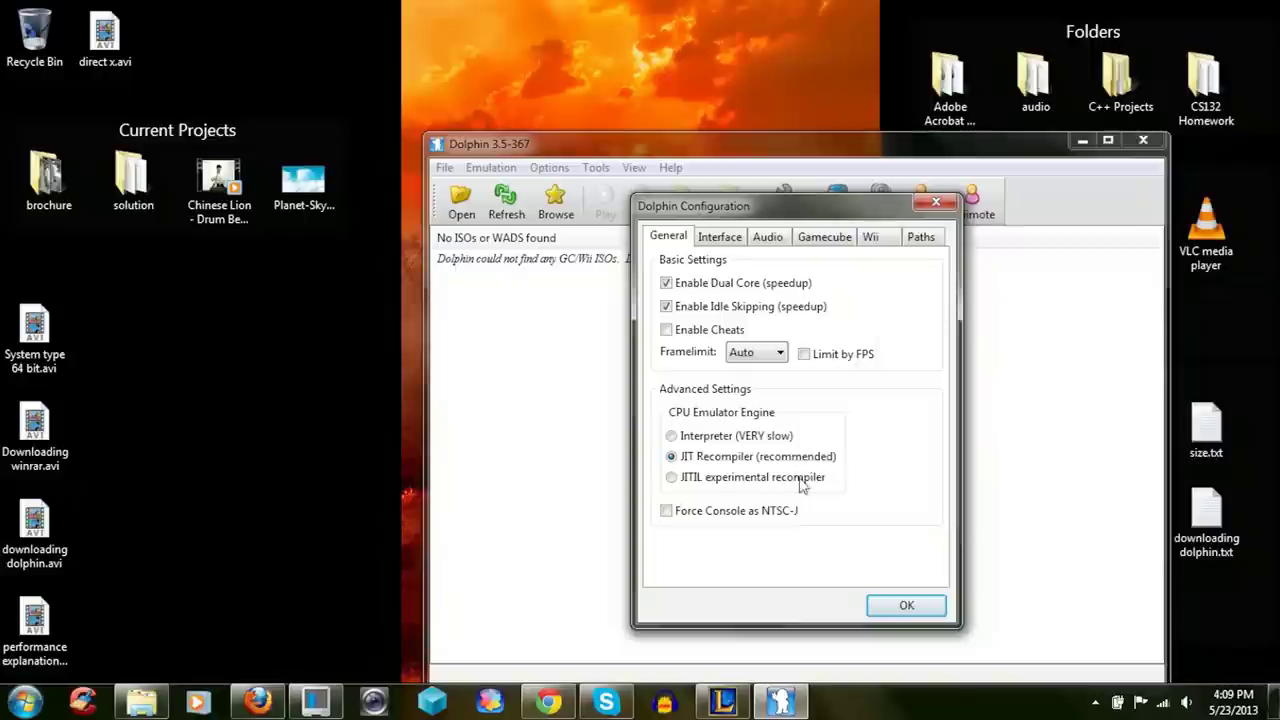
# - Look through the Interface, Audio, Wii, Gamecube and Paths settings of the Dolphin configuration and close it
pyautogui.click(722, 240)
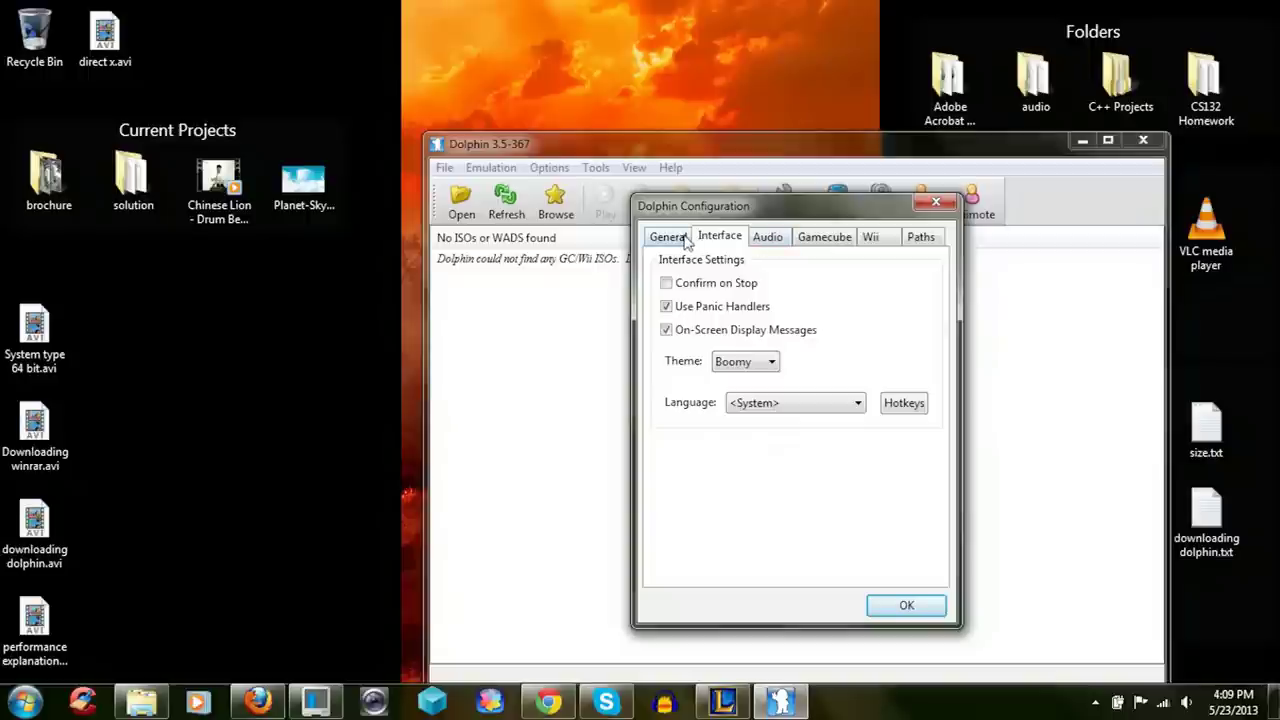
pyautogui.click(760, 243)
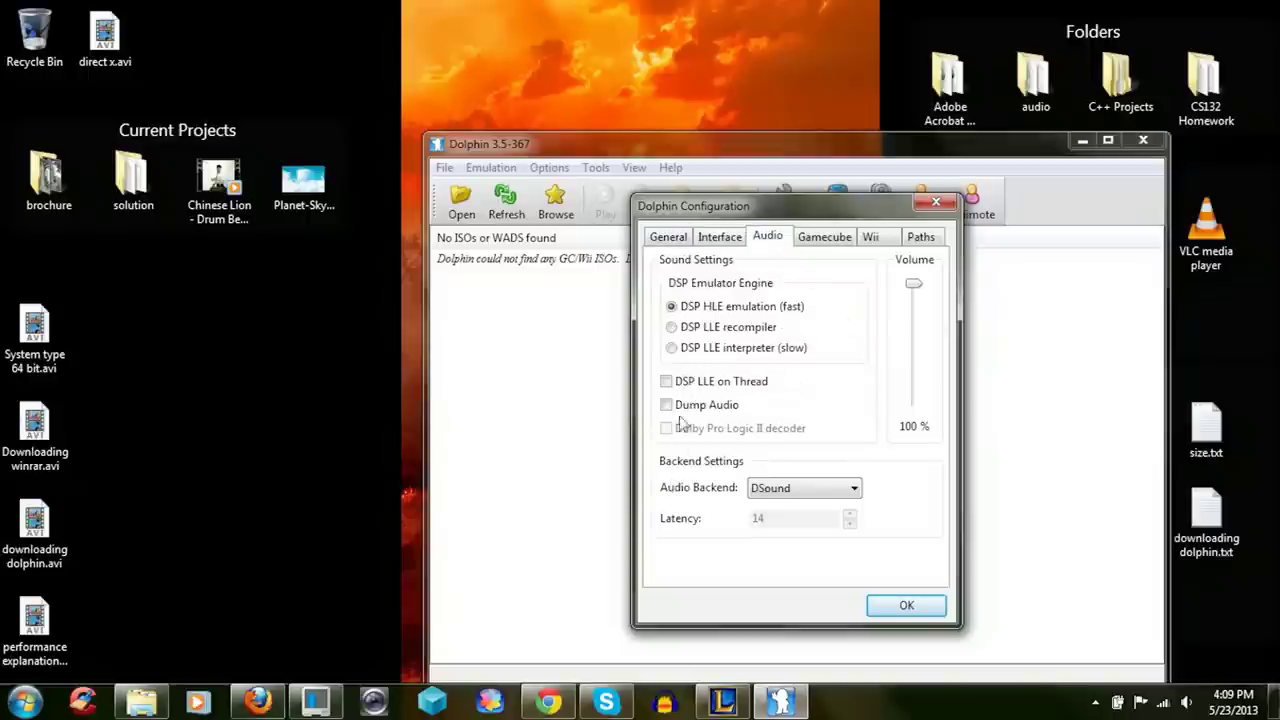
pyautogui.click(813, 238)
pyautogui.click(869, 240)
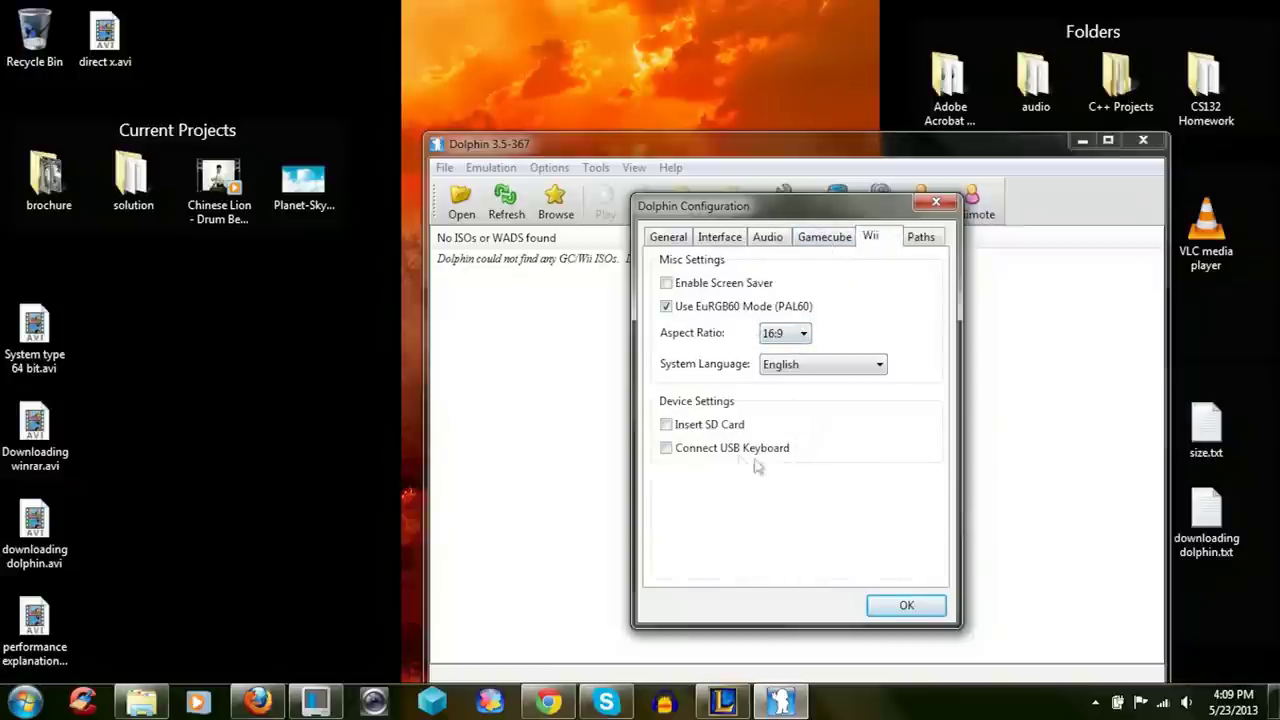
pyautogui.click(830, 244)
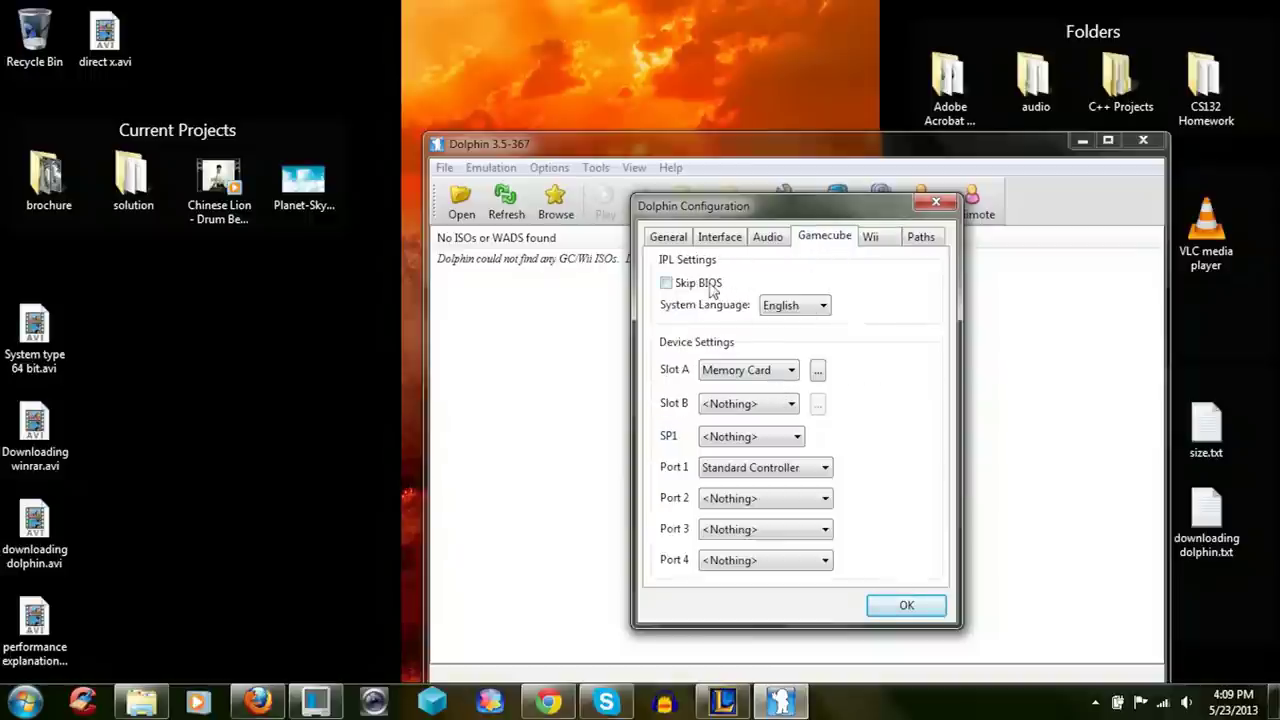
pyautogui.click(920, 237)
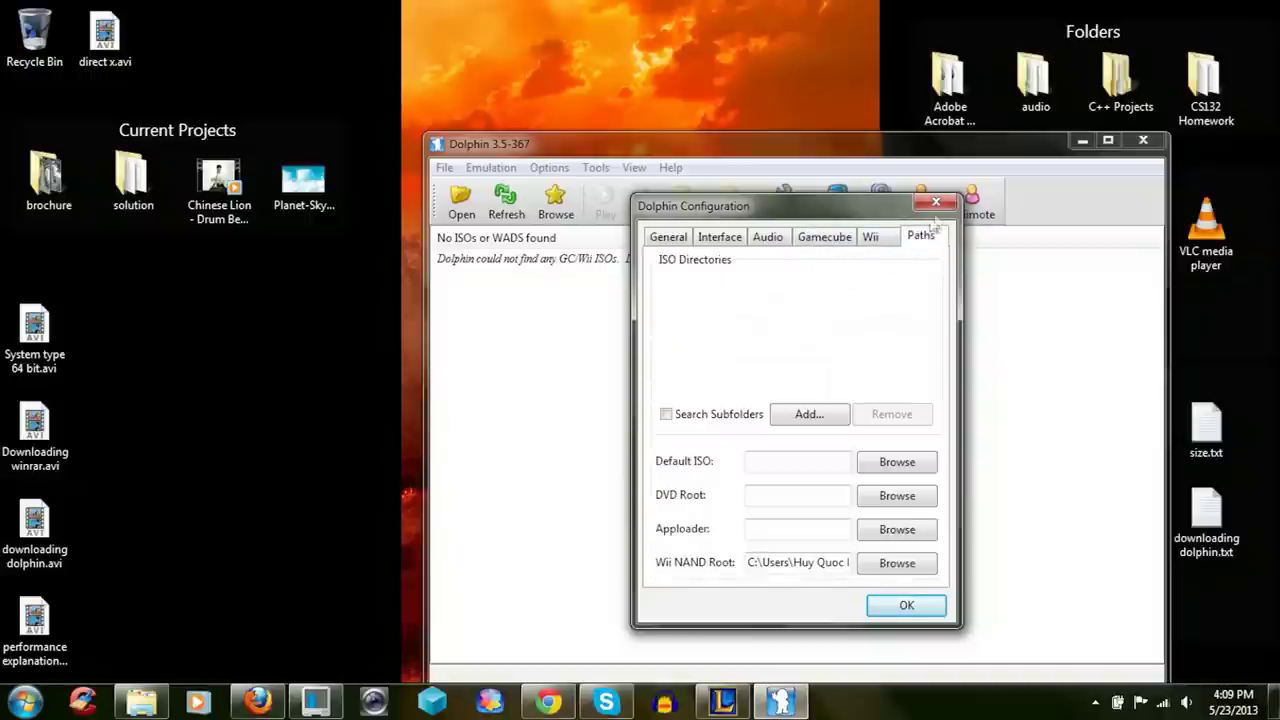
pyautogui.click(936, 203)
# - Open Dolphin's graphics configuration and keep Direct3D9 as backend with the Intel(R) HD Graphics Family adapter
pyautogui.click(838, 200)
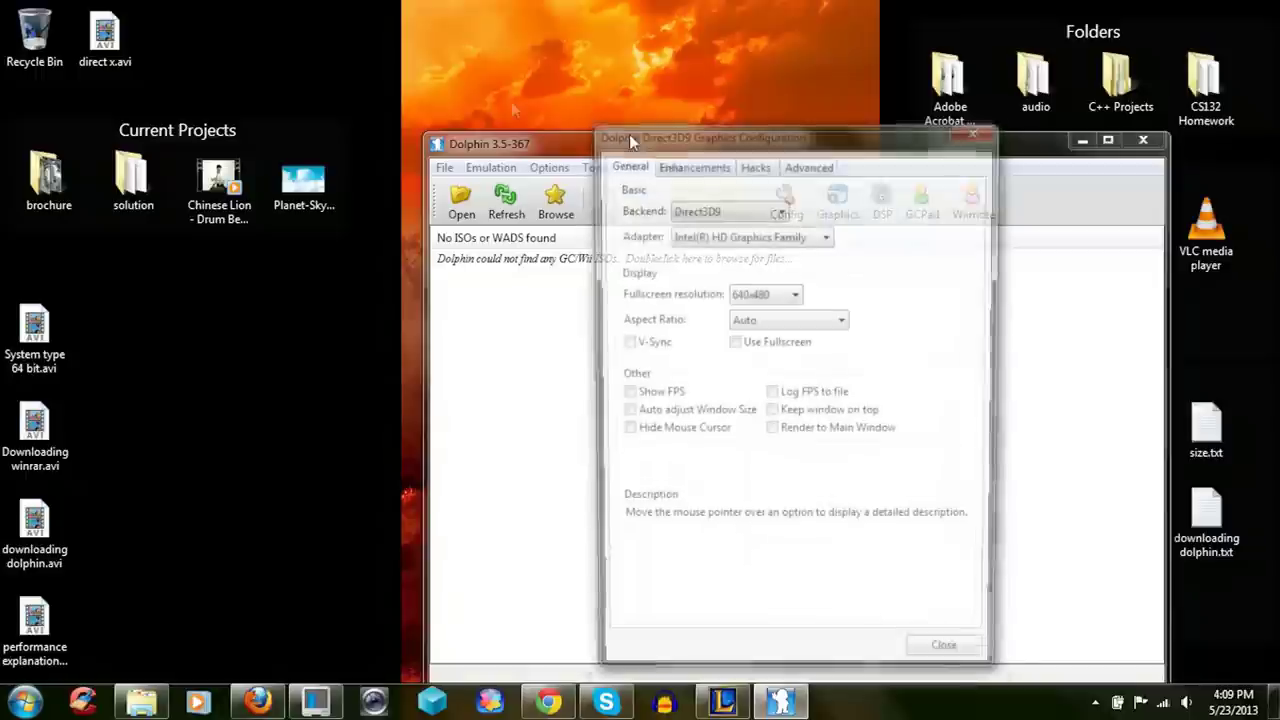
pyautogui.click(771, 236)
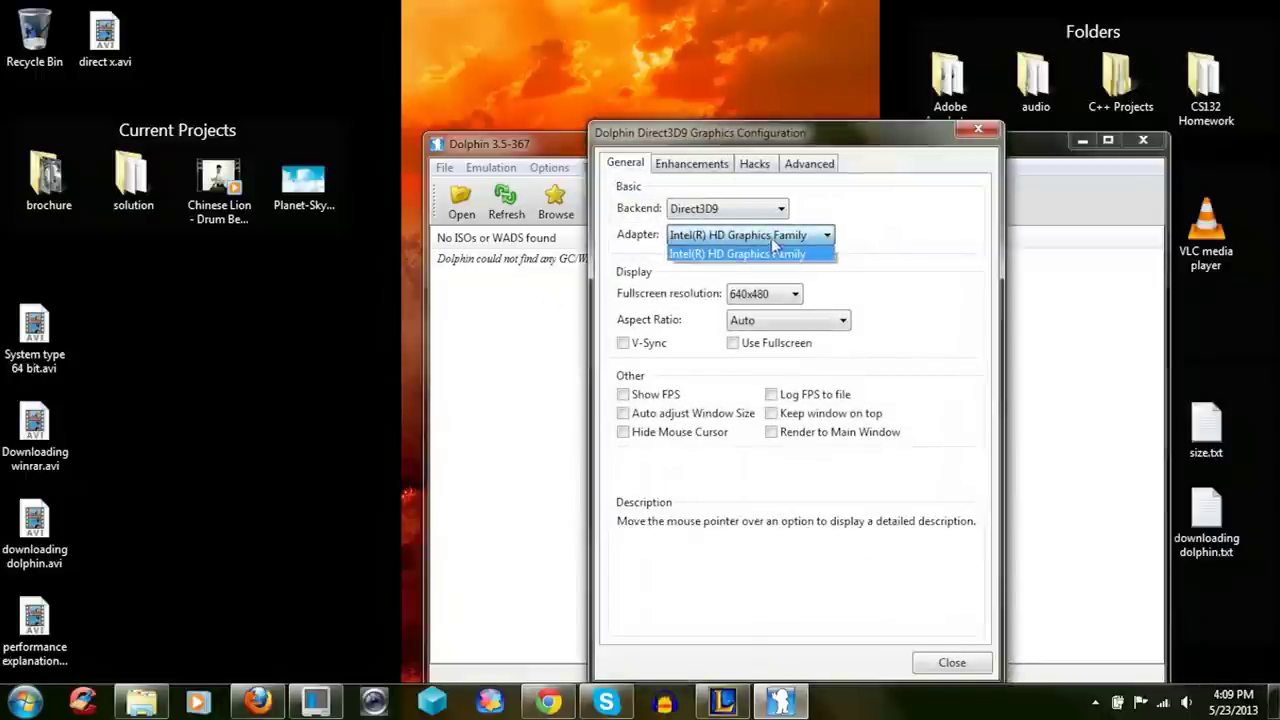
pyautogui.click(760, 211)
pyautogui.click(760, 211)
pyautogui.click(759, 209)
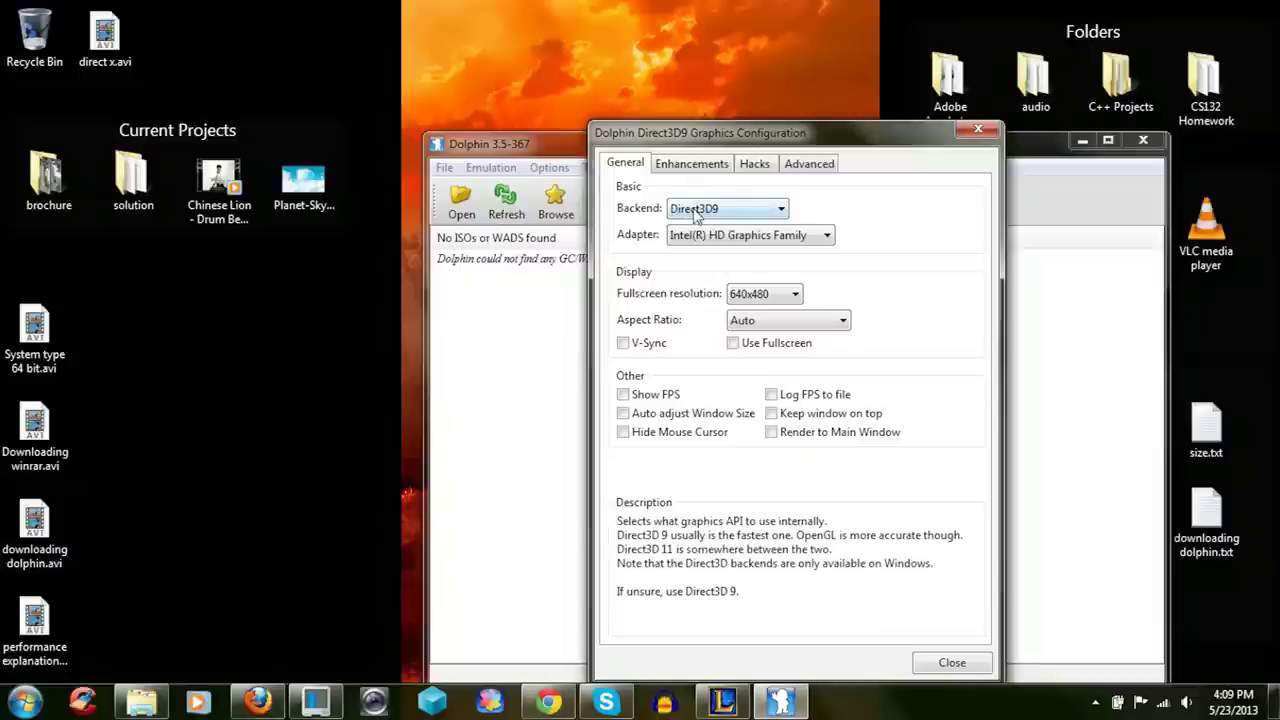
# - Set the fullscreen resolution to 1280x720 and the aspect ratio to Force 16:9, and enable Use Fullscreen
pyautogui.click(789, 295)
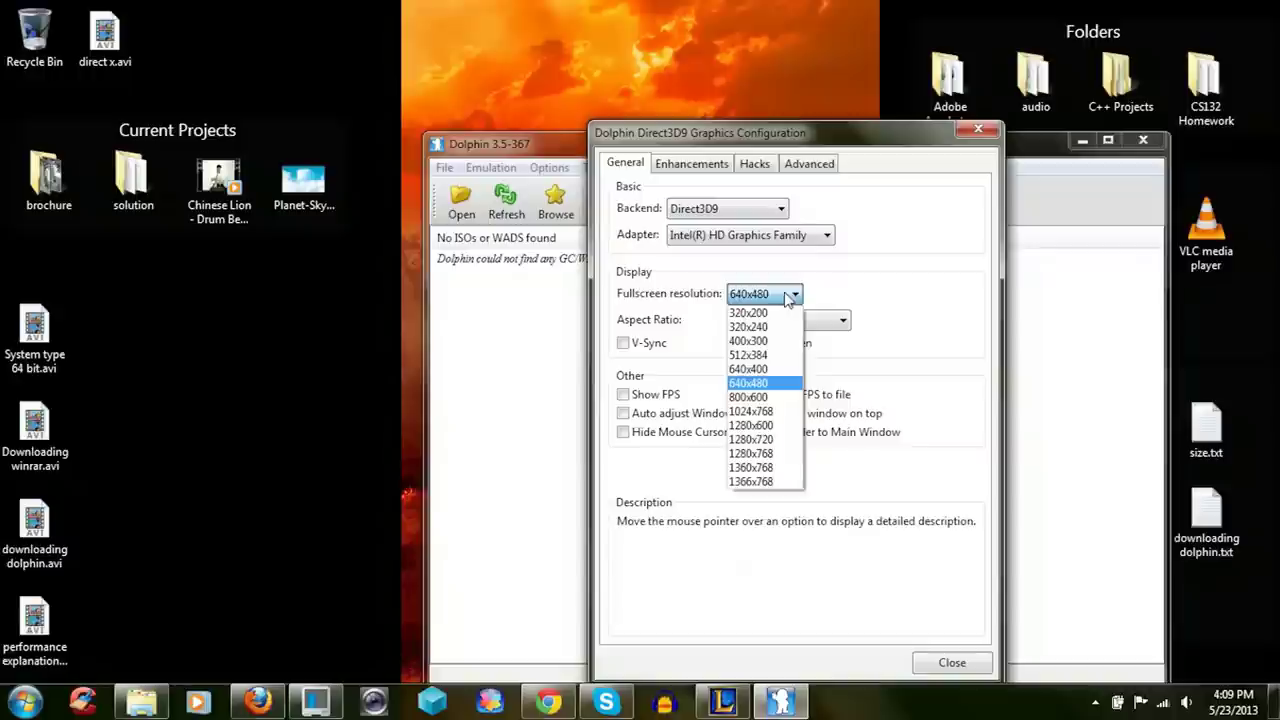
pyautogui.click(760, 439)
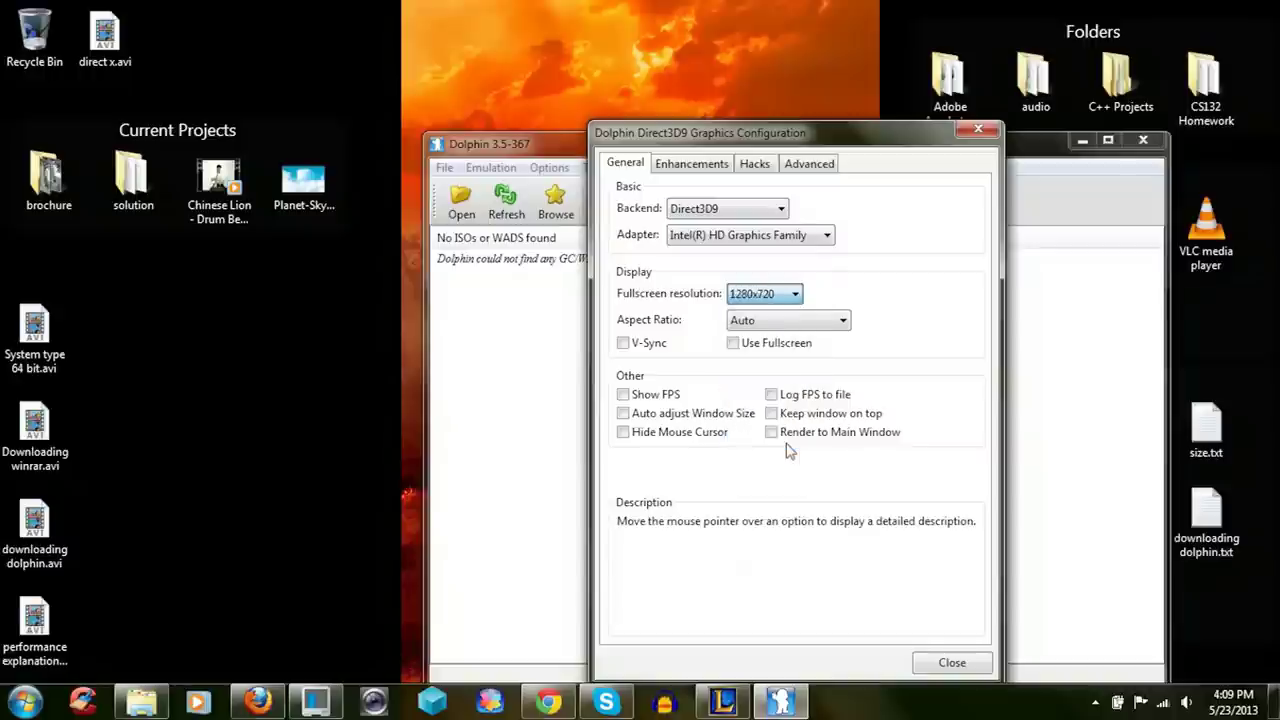
pyautogui.click(771, 322)
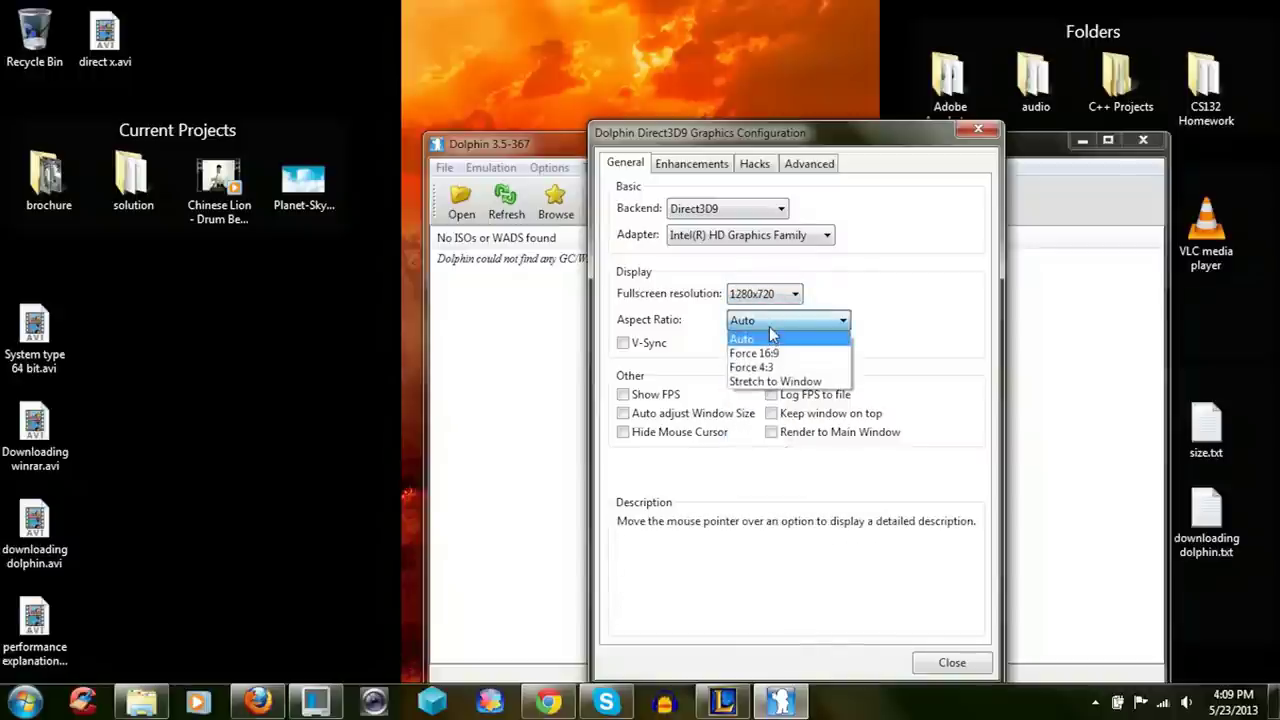
pyautogui.click(766, 353)
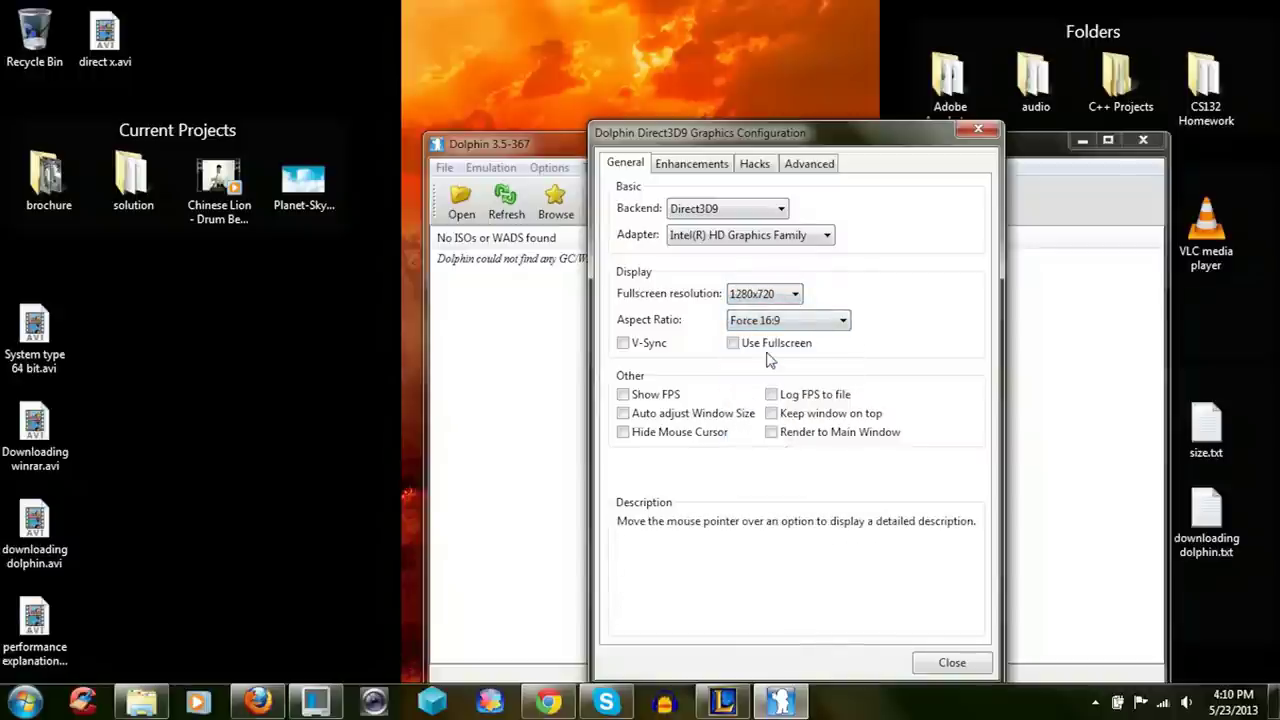
pyautogui.click(733, 343)
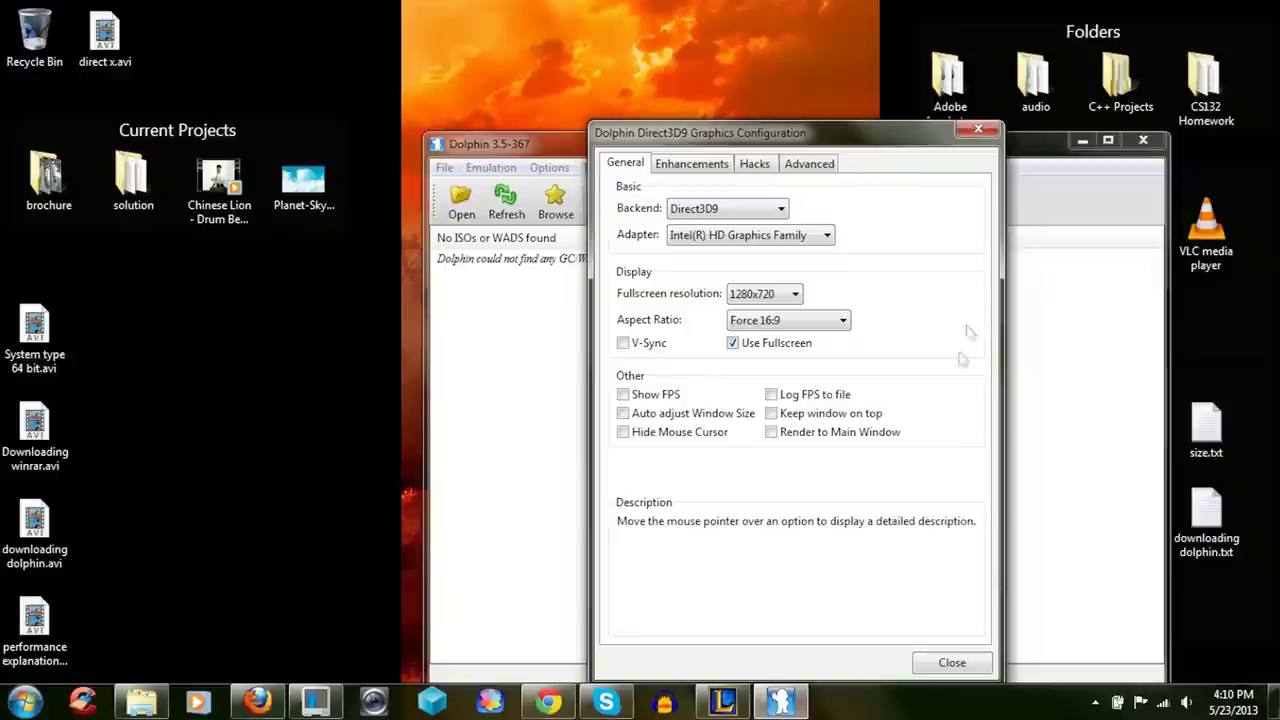
# - Look through the Enhancements, Hacks and Advanced graphics settings, close them, and check the DSP audio settings
pyautogui.click(690, 163)
pyautogui.click(773, 167)
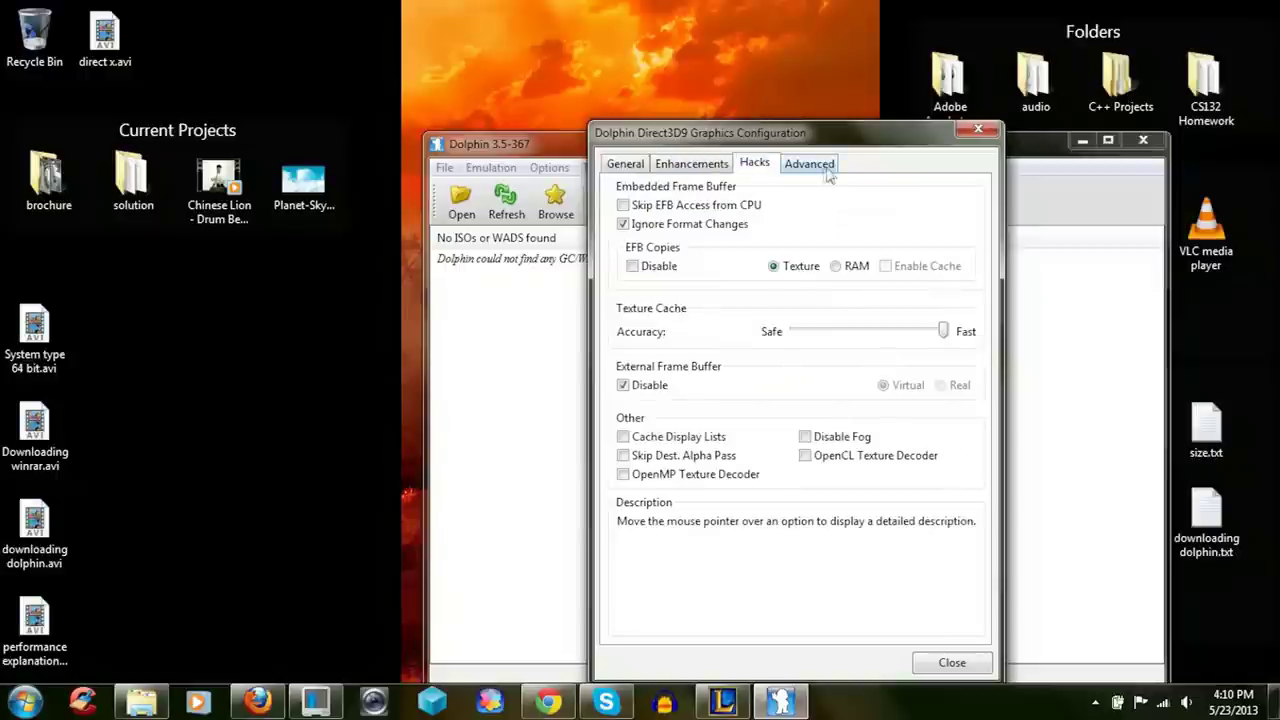
pyautogui.click(829, 172)
pyautogui.click(622, 166)
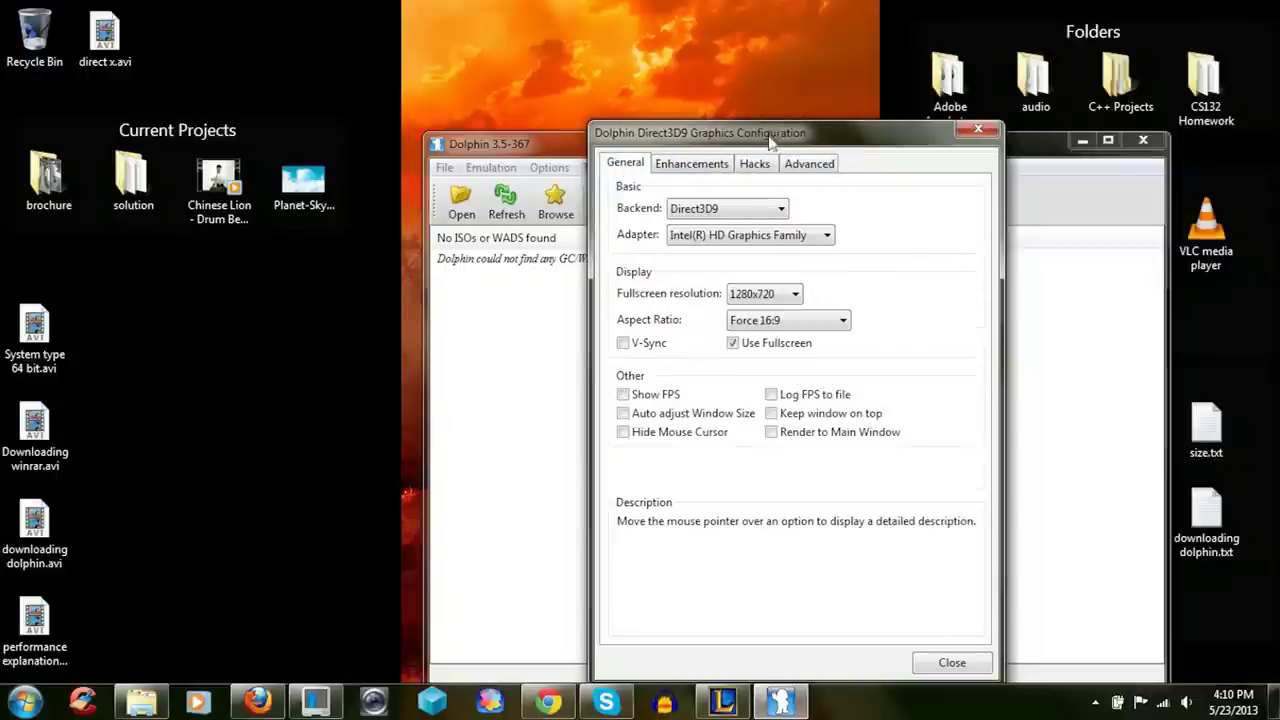
pyautogui.moveTo(770, 140); pyautogui.dragTo(666, 19)
pyautogui.click(836, 538)
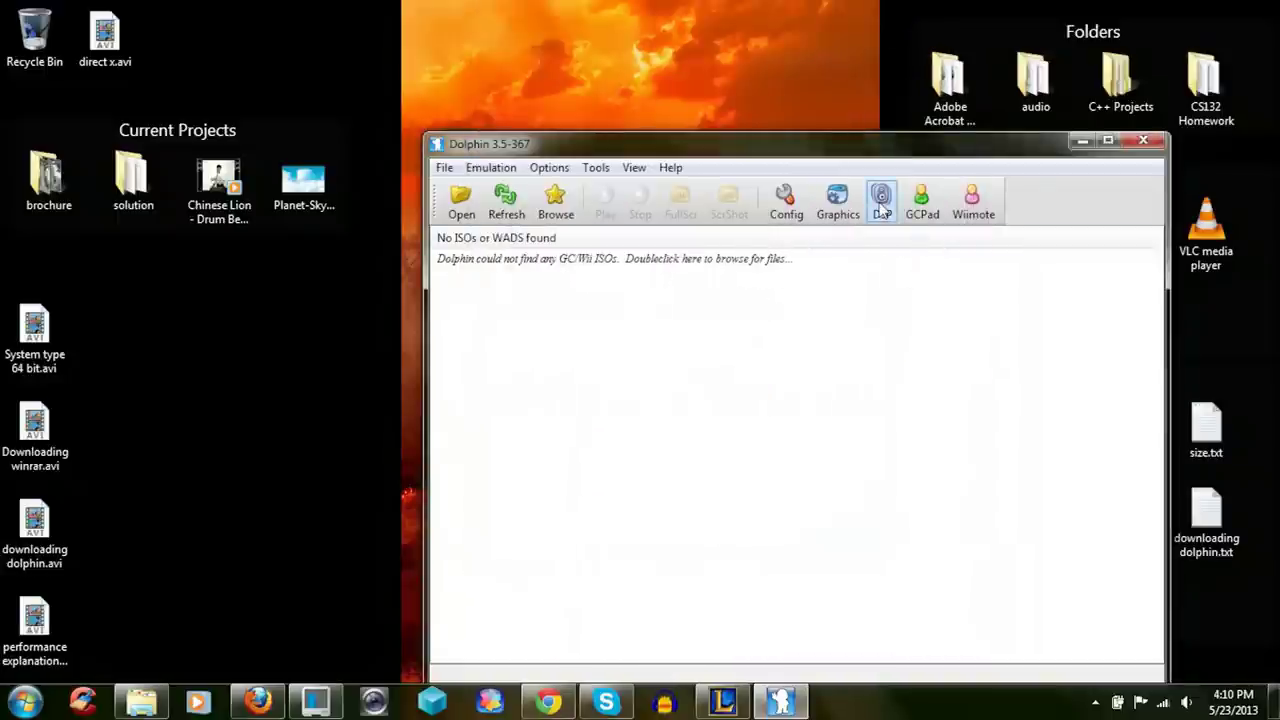
pyautogui.click(881, 198)
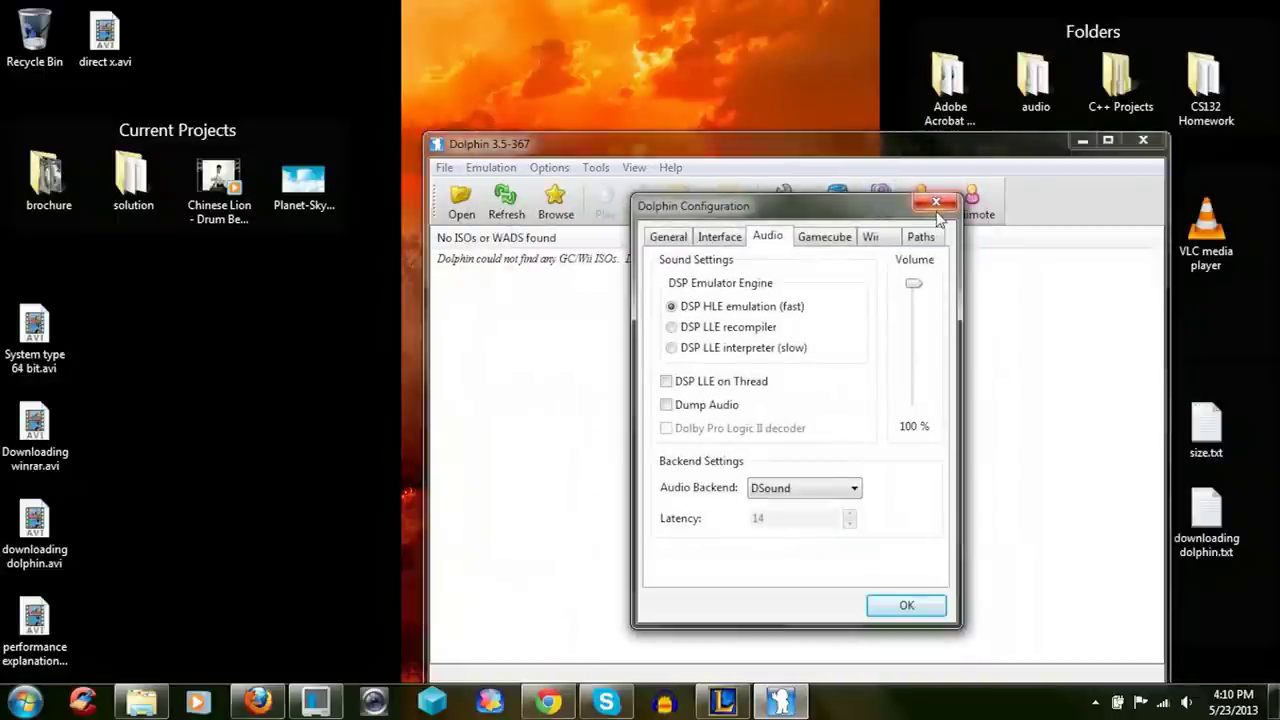
pyautogui.click(936, 205)
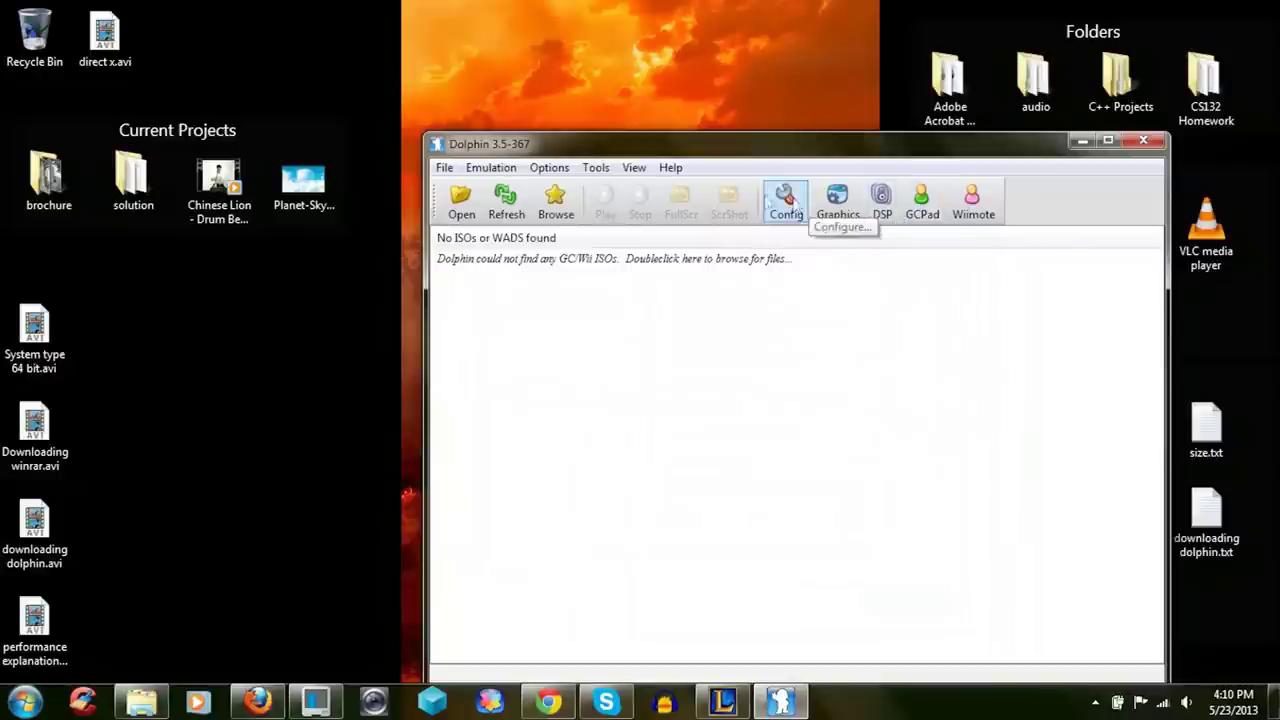
# - Review the General, Interface, Audio, Gamecube, Wii and Paths settings of the Dolphin configuration and close it
pyautogui.click(490, 168)
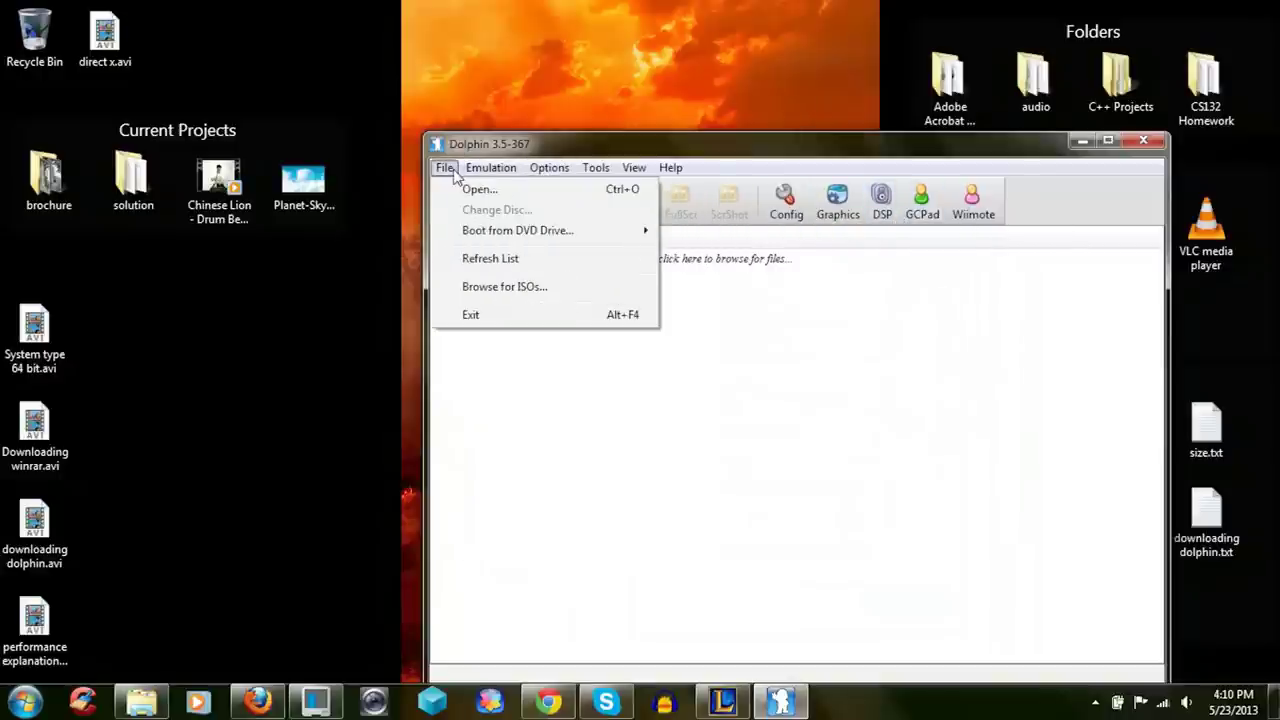
pyautogui.moveTo(566, 176)
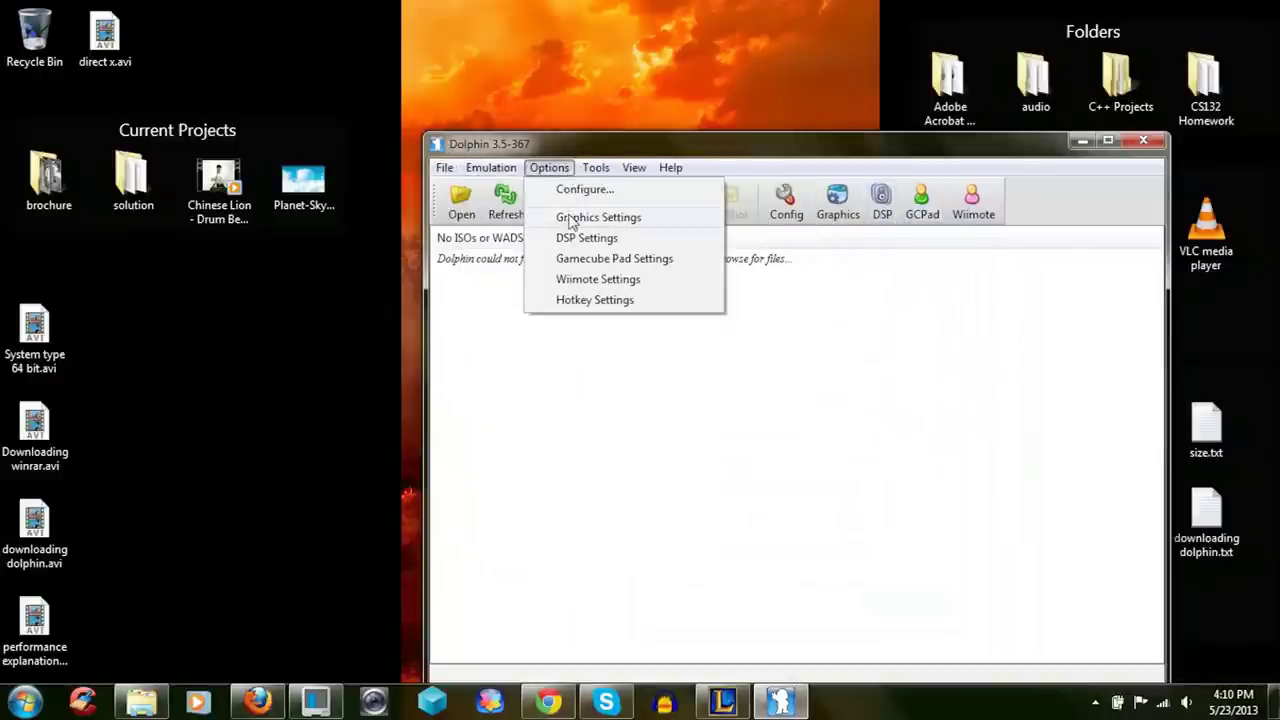
pyautogui.click(576, 190)
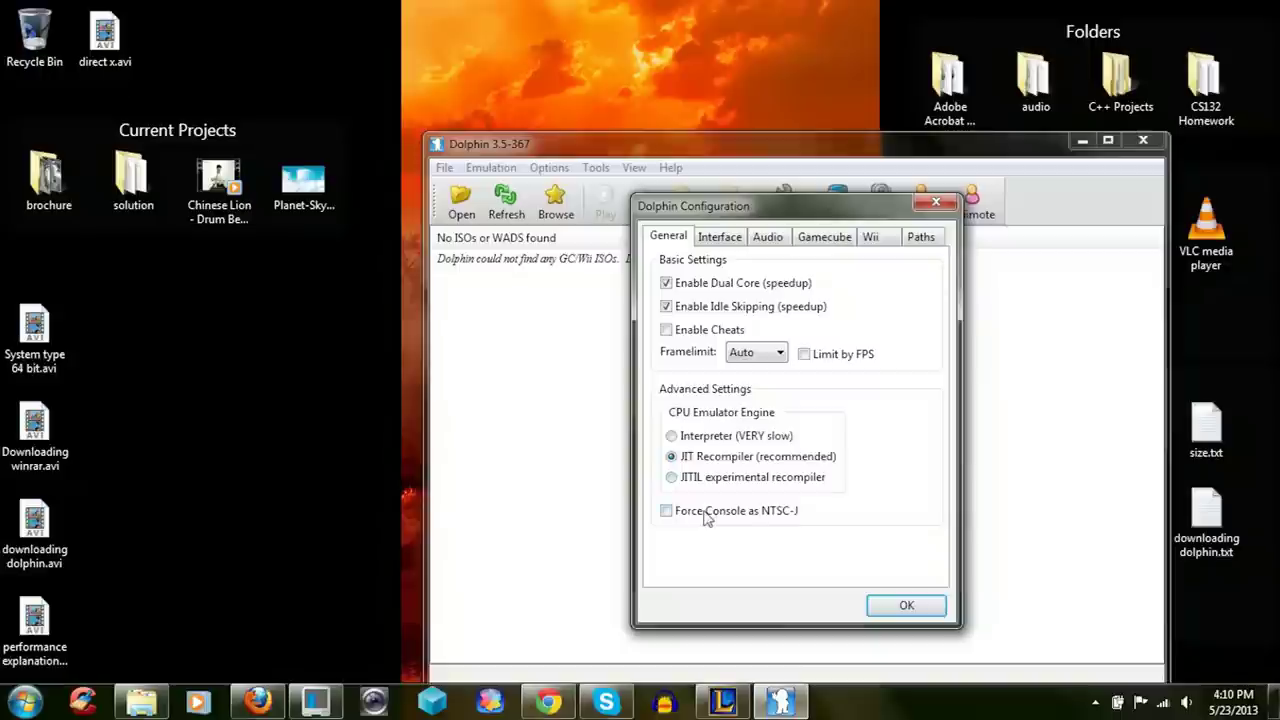
pyautogui.click(728, 238)
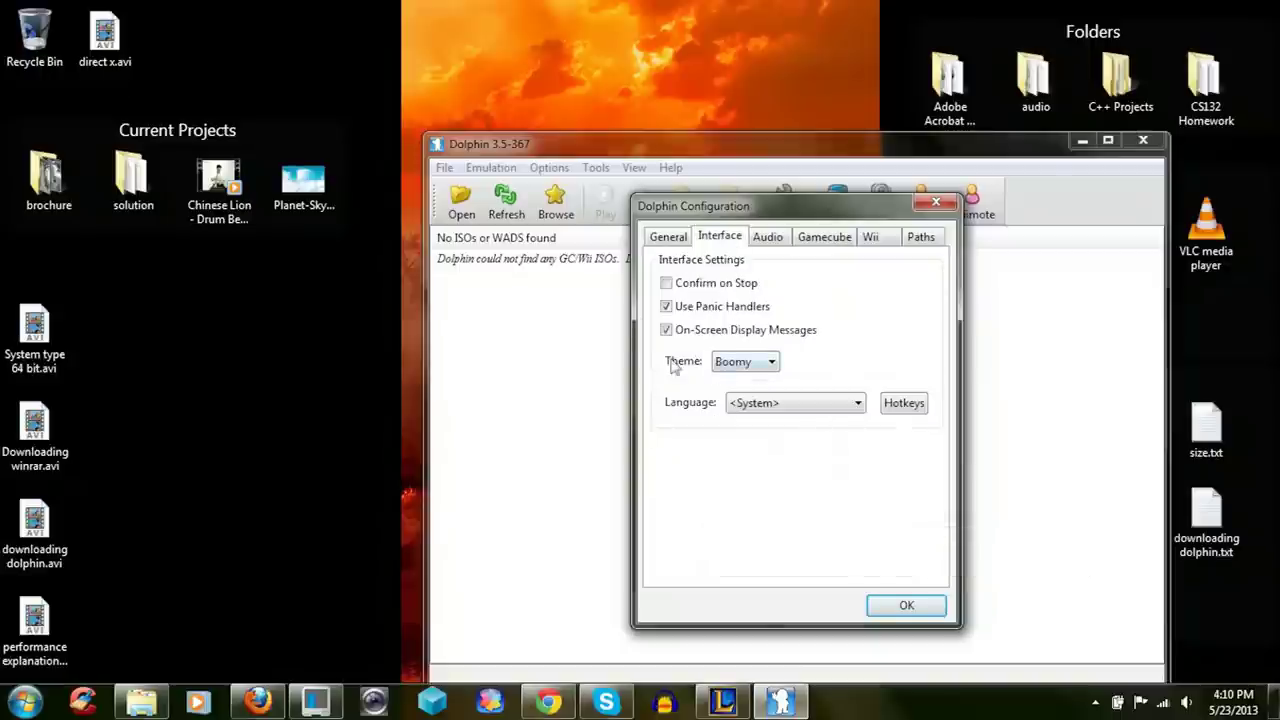
pyautogui.click(774, 238)
pyautogui.click(822, 238)
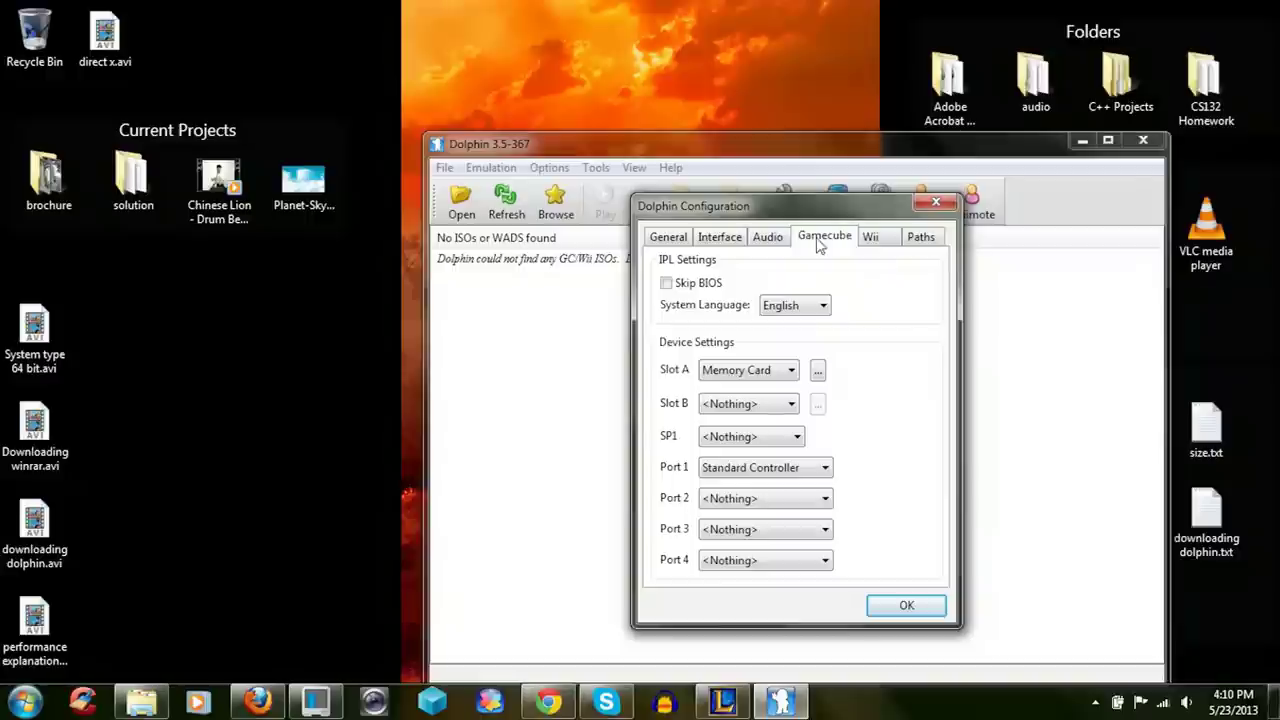
pyautogui.click(870, 237)
pyautogui.click(920, 237)
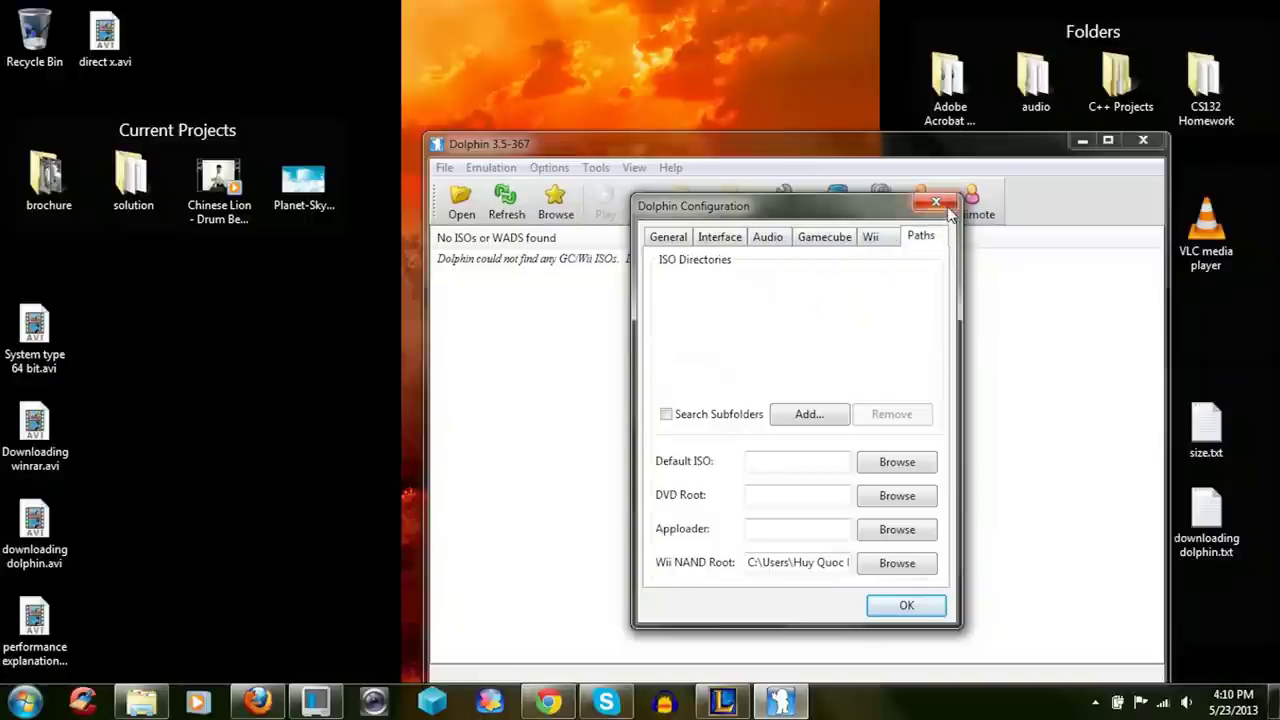
pyautogui.click(946, 206)
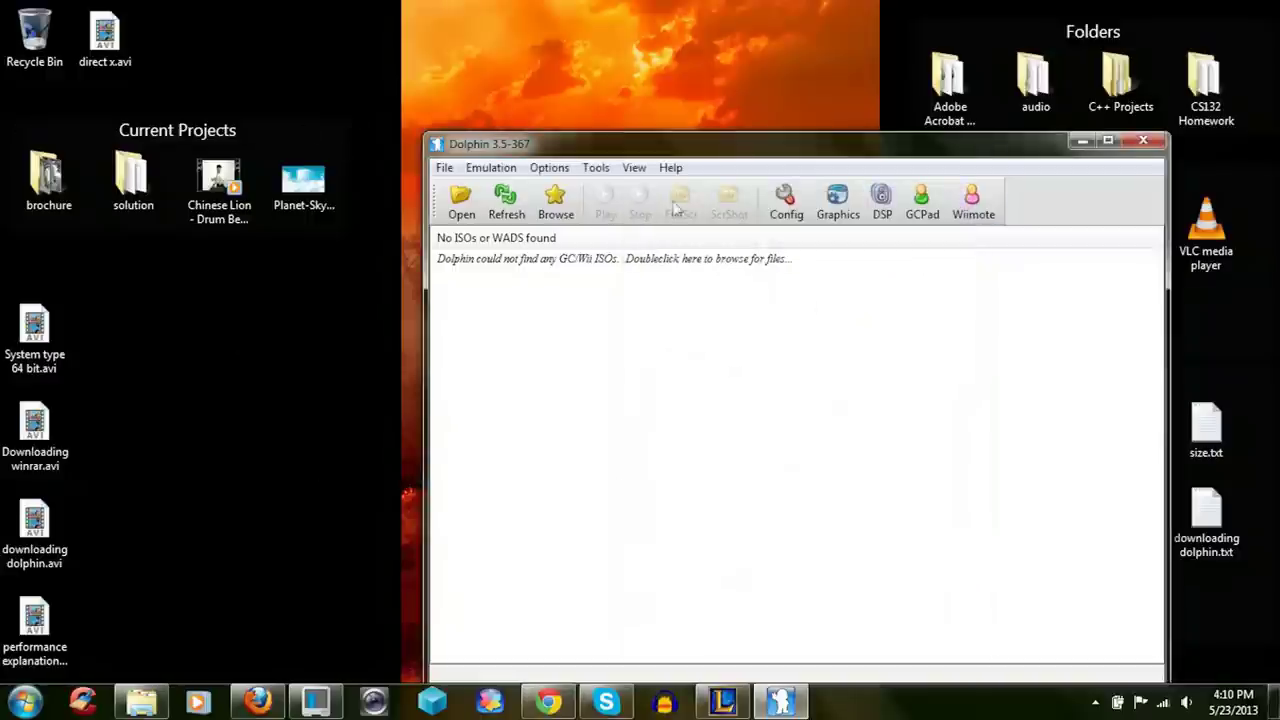
pyautogui.moveTo(662, 158); pyautogui.dragTo(580, 107)
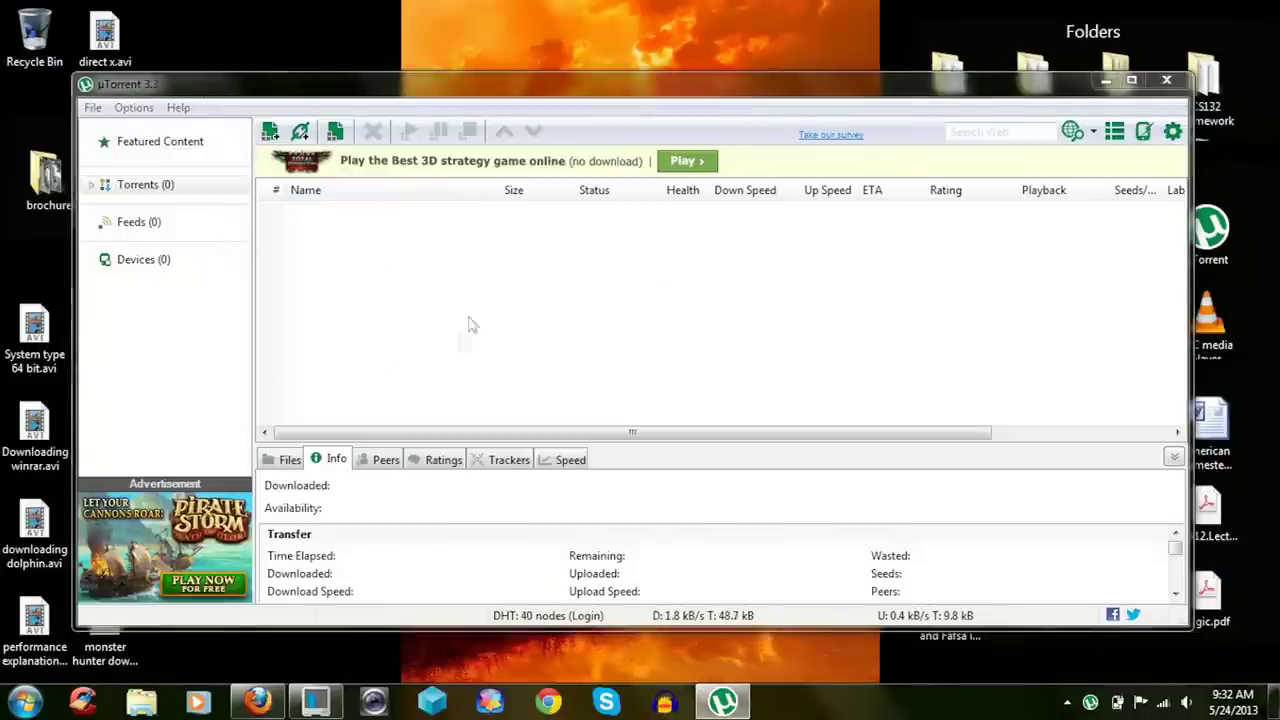
pyautogui.moveTo(648, 360); pyautogui.dragTo(268, 209)
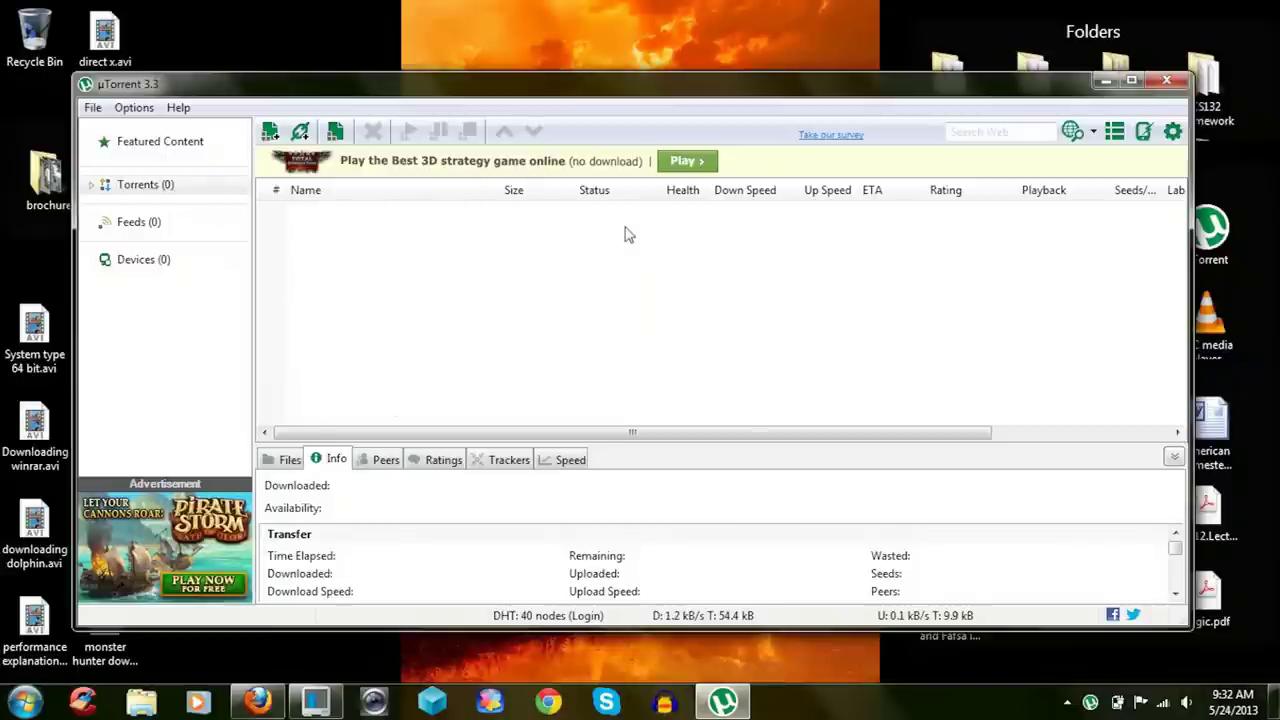
# - Exit µTorrent completely and confirm the exit
pyautogui.click(92, 109)
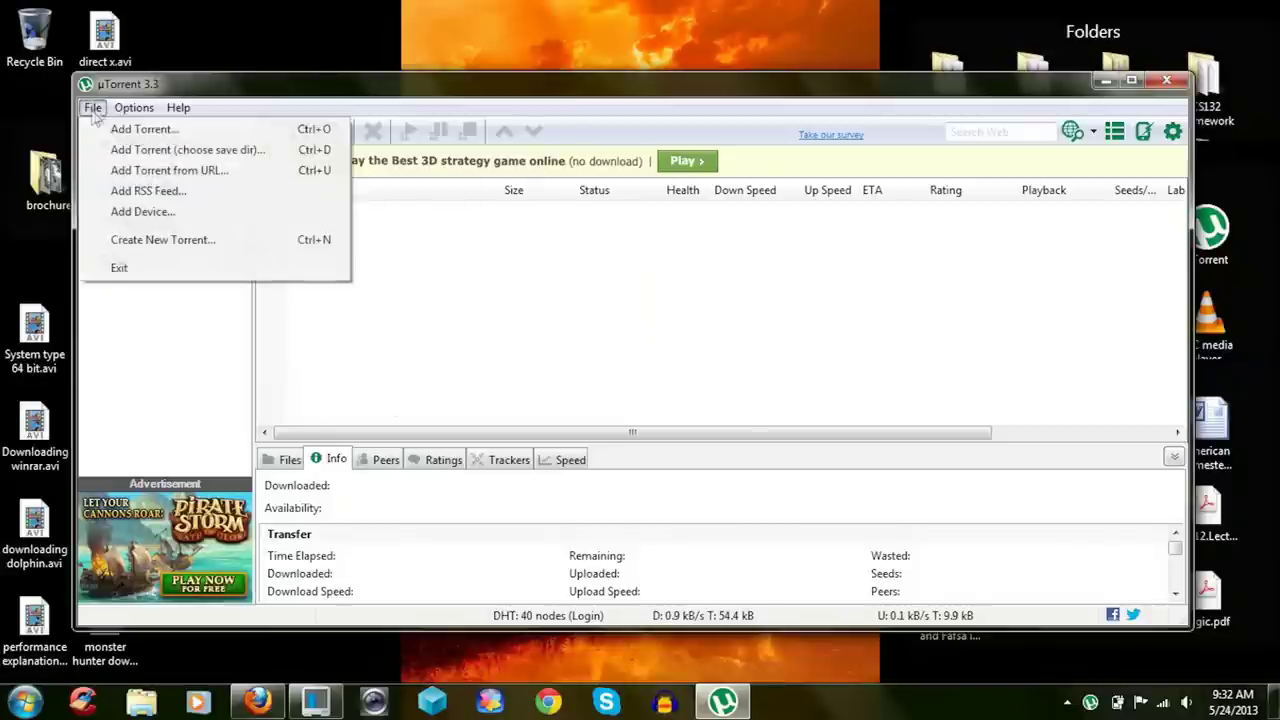
pyautogui.click(118, 270)
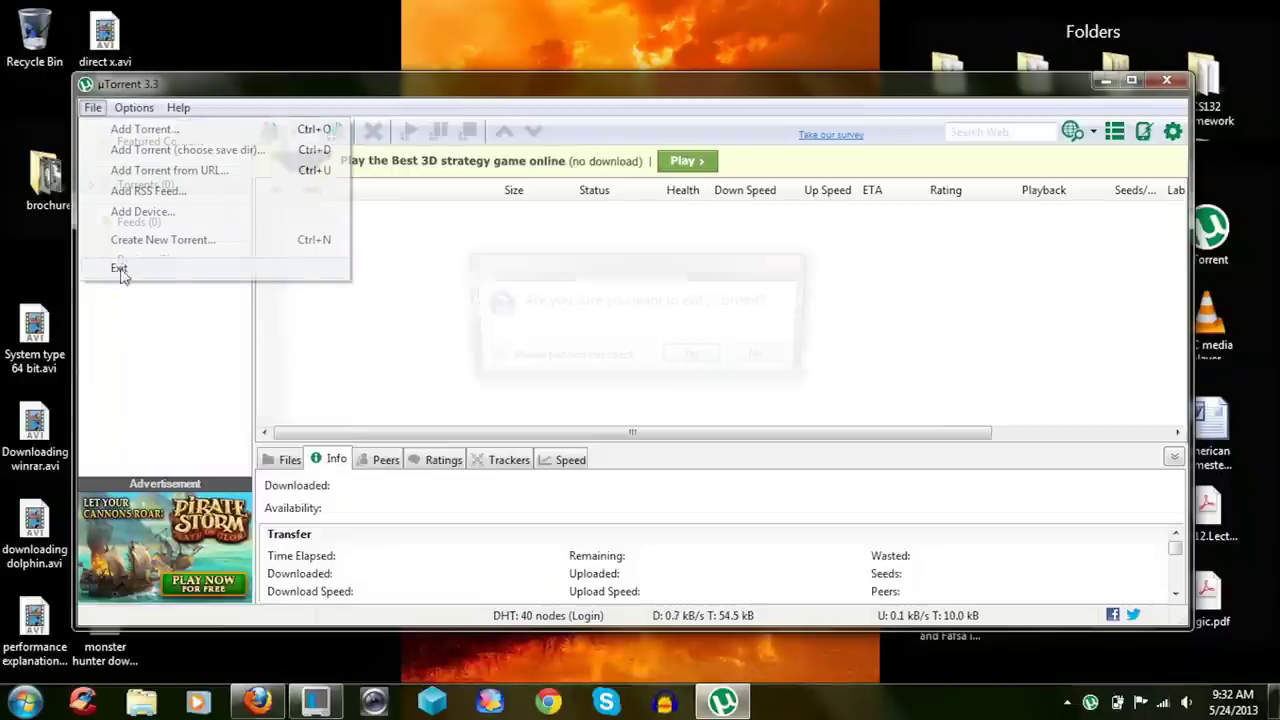
pyautogui.click(700, 360)
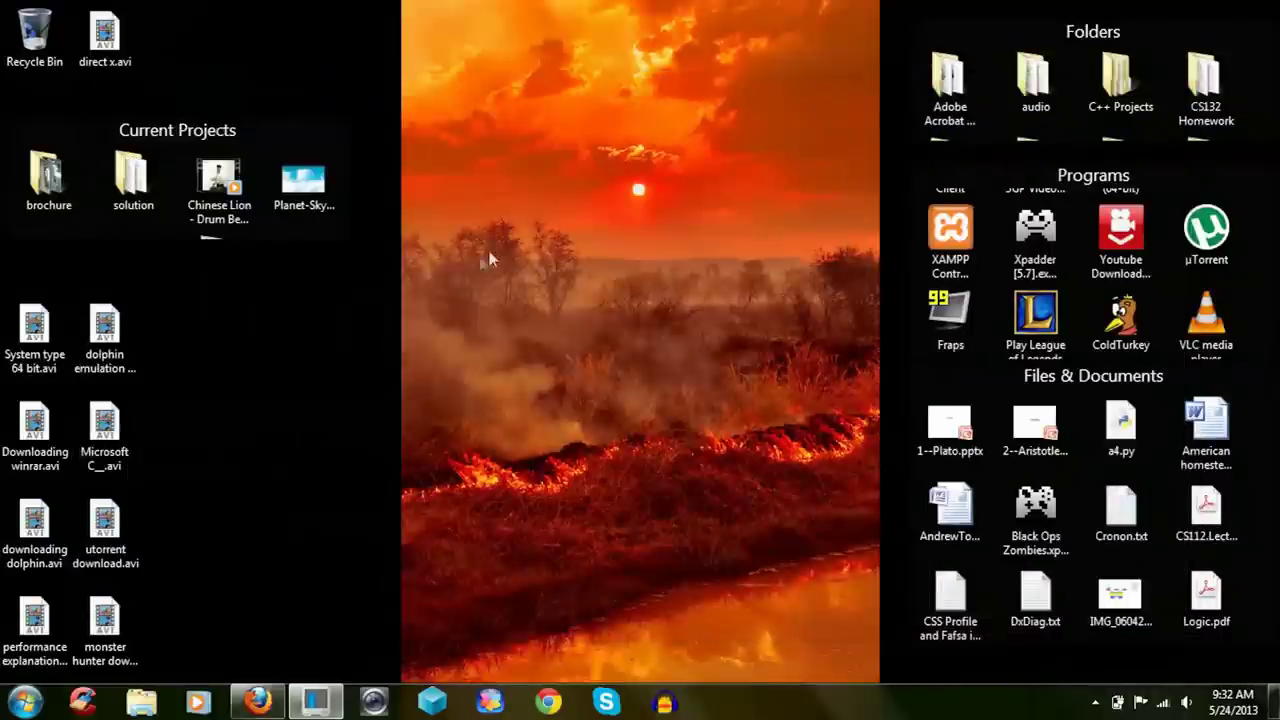
pyautogui.moveTo(483, 254); pyautogui.dragTo(617, 534)
pyautogui.click(655, 243)
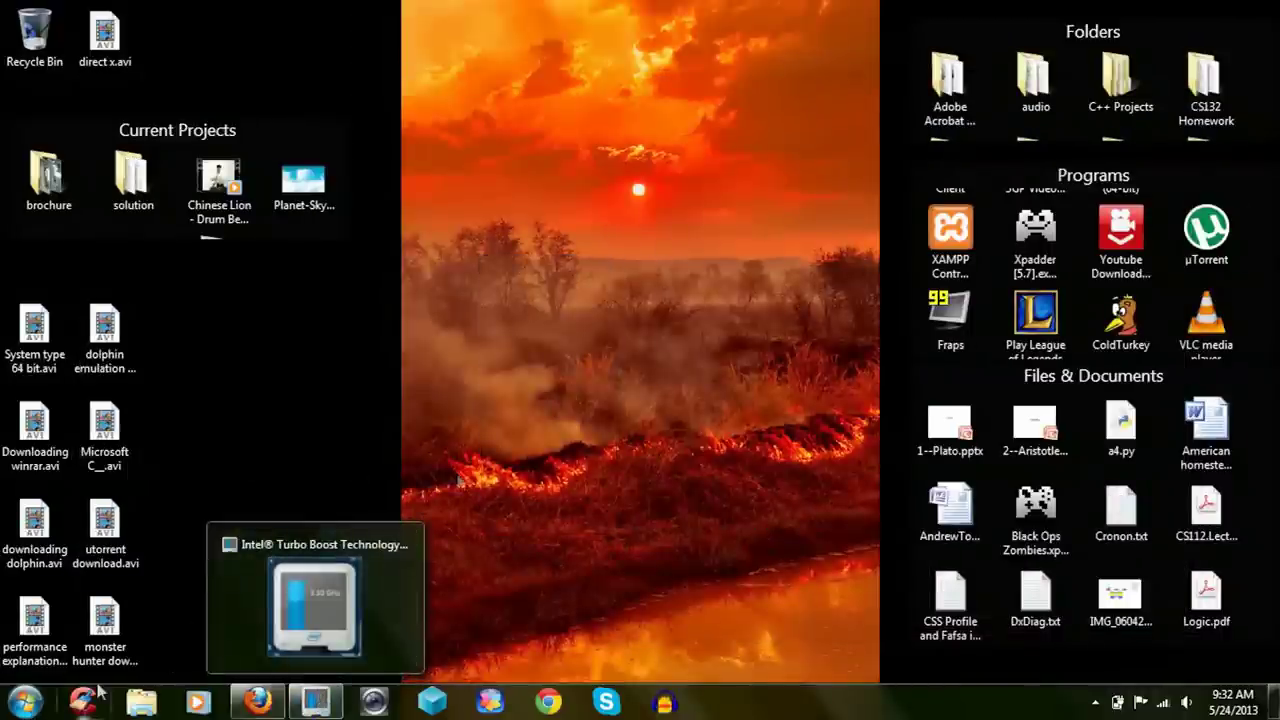
# - Launch Dolphin from its desktop shortcut and allow the unverified program to run
pyautogui.scroll(-2, 1272, 338)
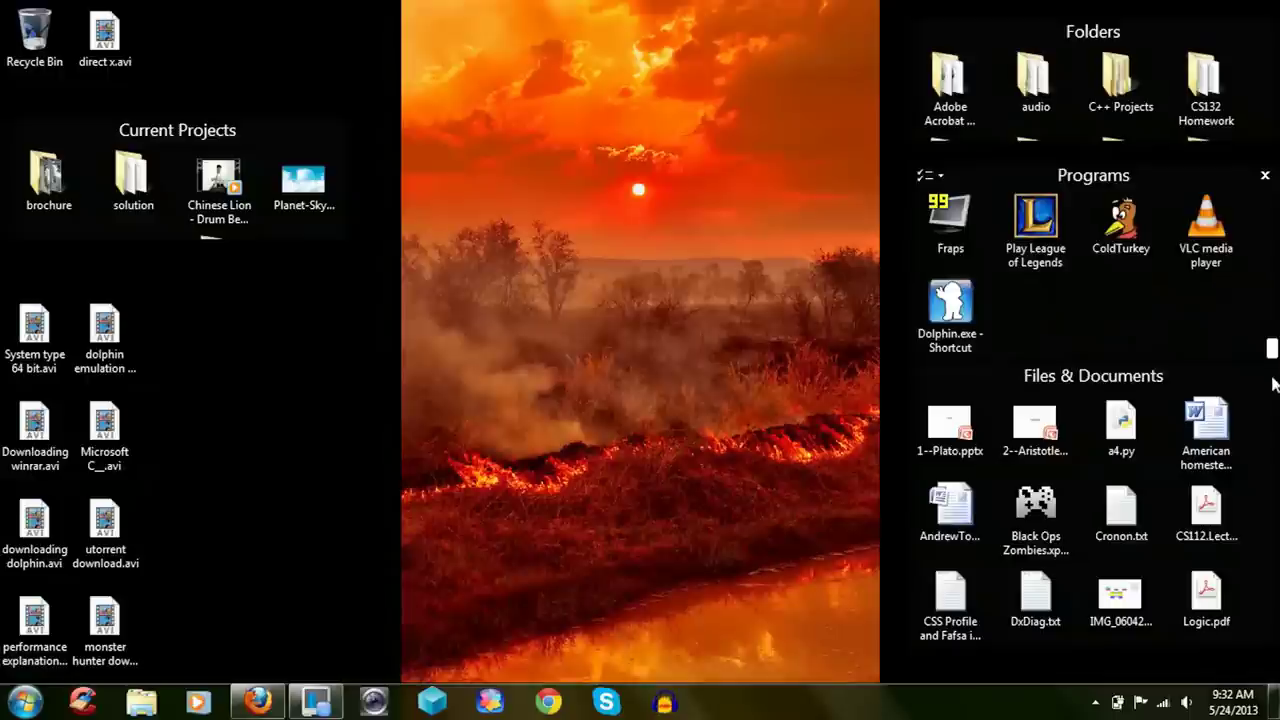
pyautogui.doubleClick(952, 318)
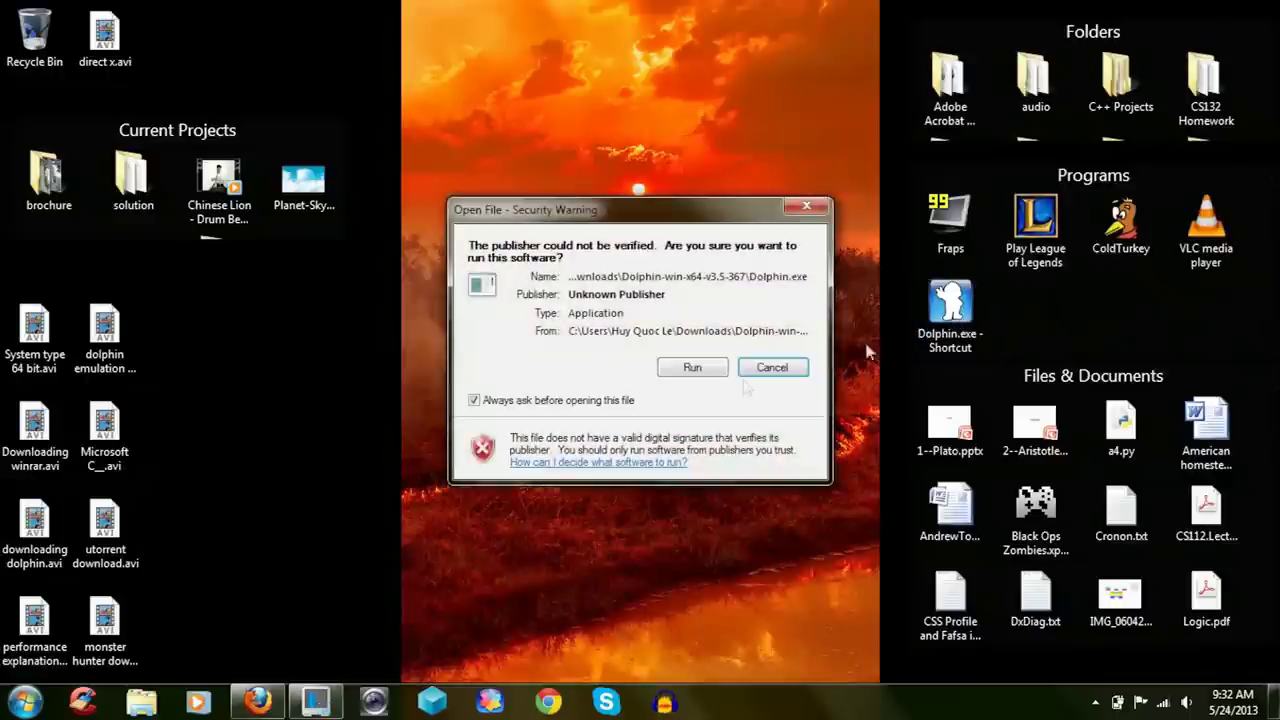
pyautogui.click(702, 366)
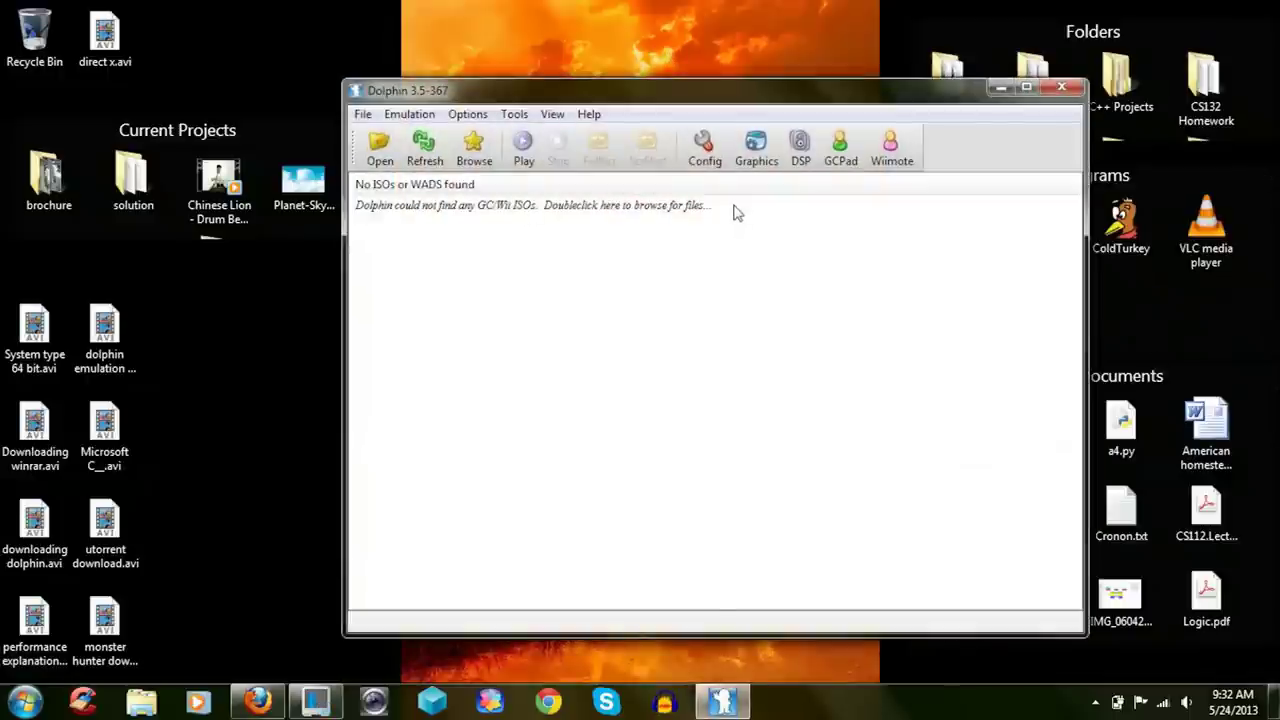
# - Load the Monster.Hunter .Tri.[NTSC] game file from the Downloads folder in Dolphin
pyautogui.click(380, 150)
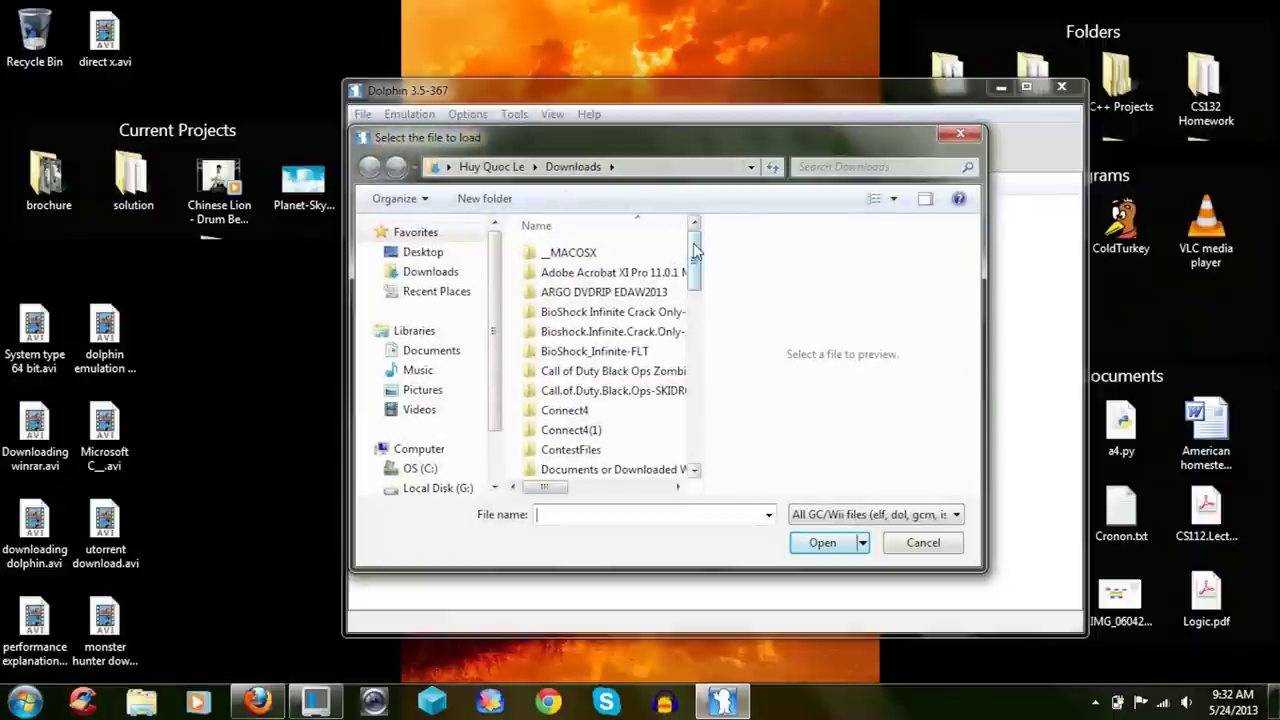
pyautogui.moveTo(695, 250); pyautogui.dragTo(690, 455)
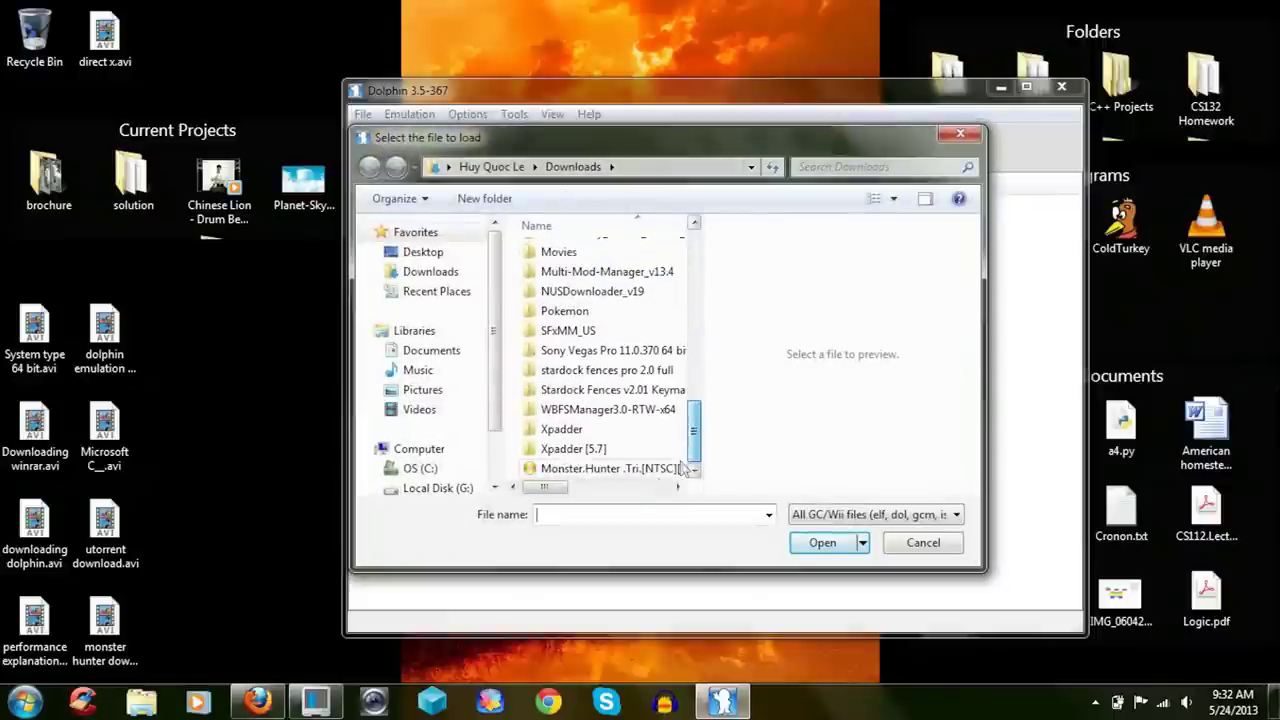
pyautogui.click(618, 469)
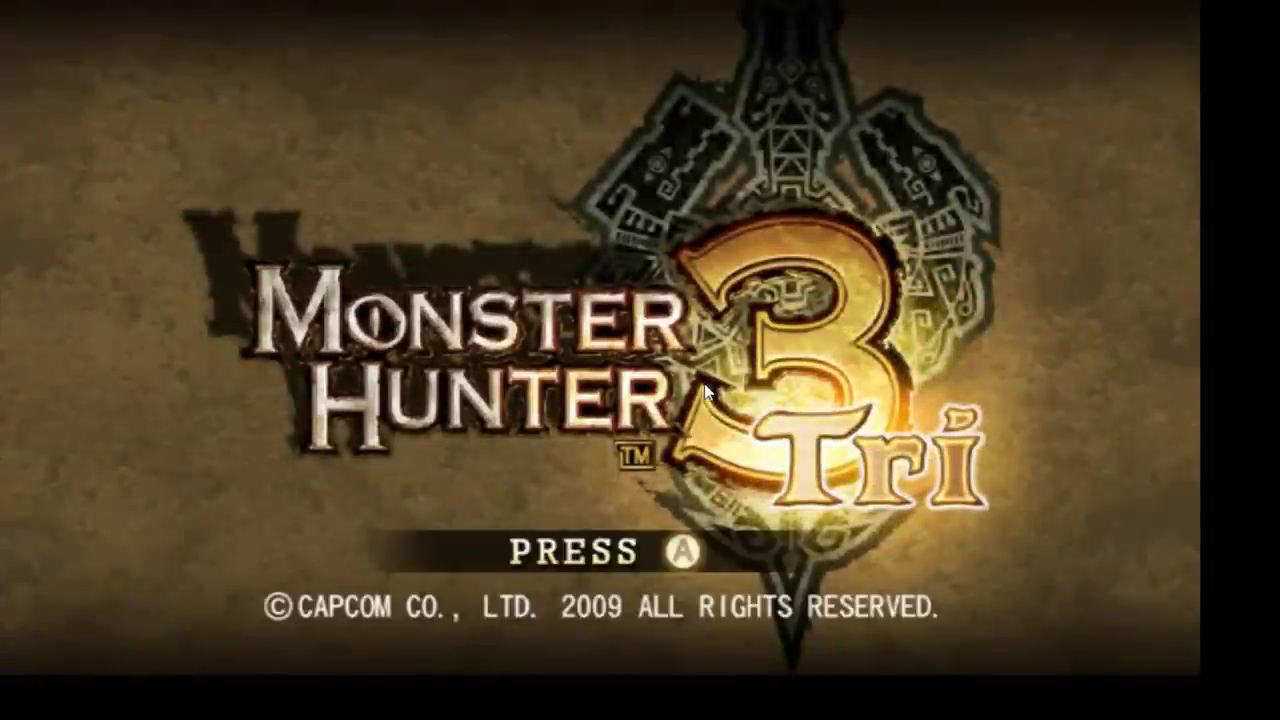
pyautogui.click(704, 387)
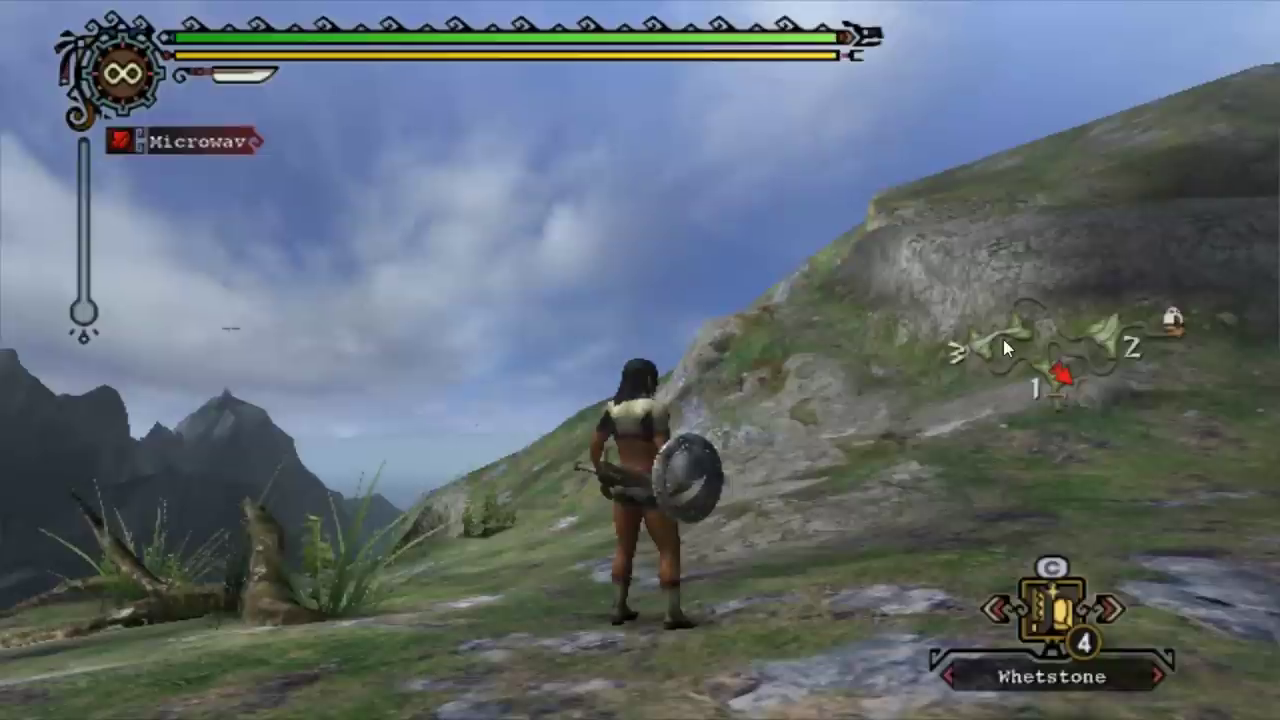
pyautogui.press('w')
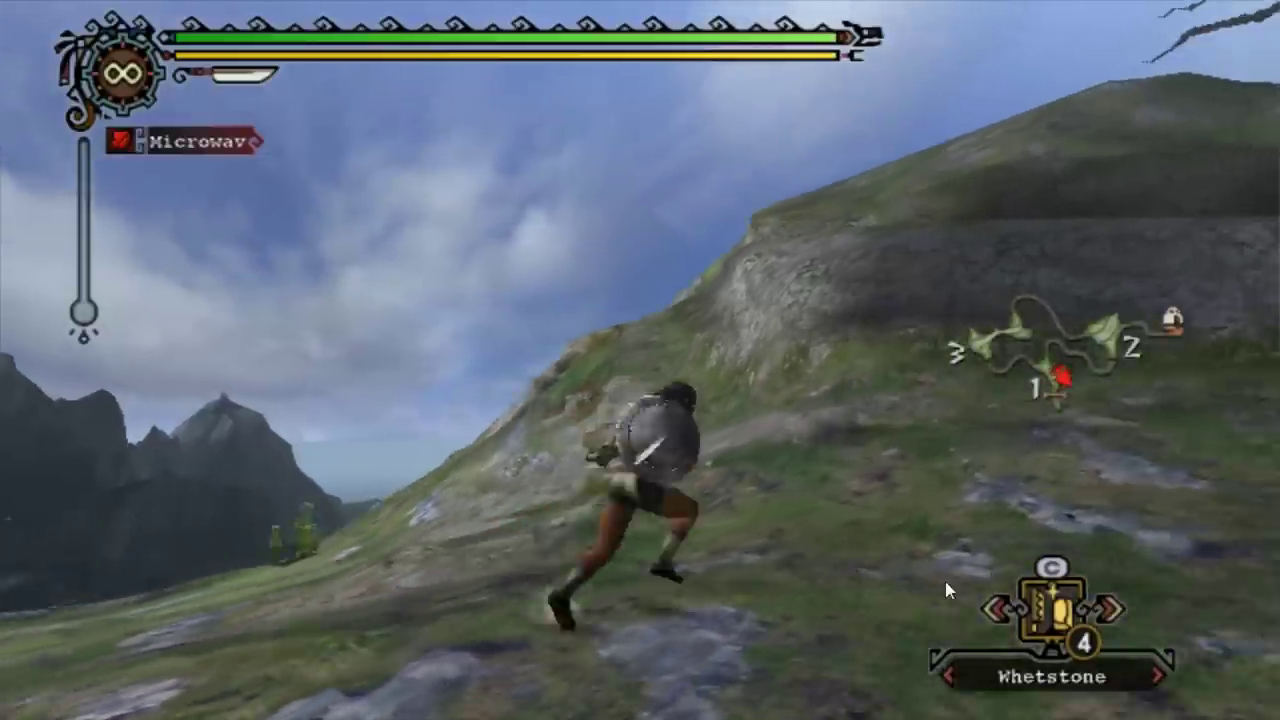
pyautogui.press('d')
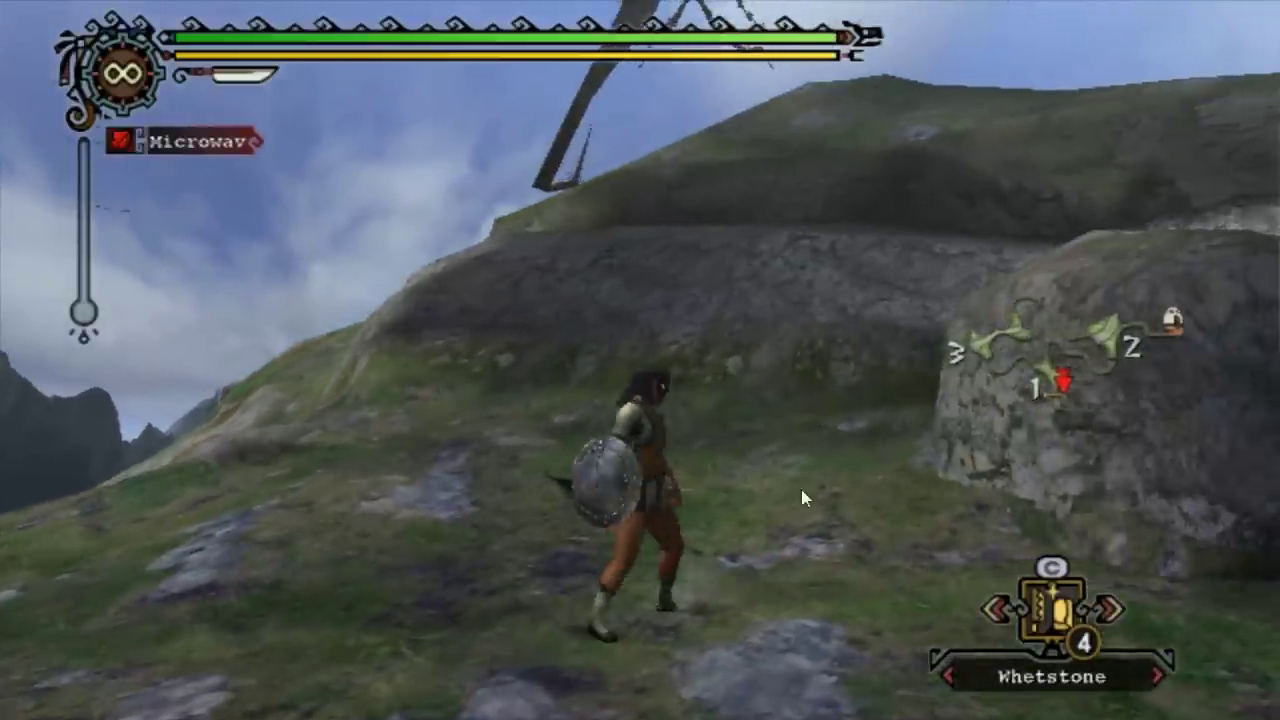
pyautogui.press('w')
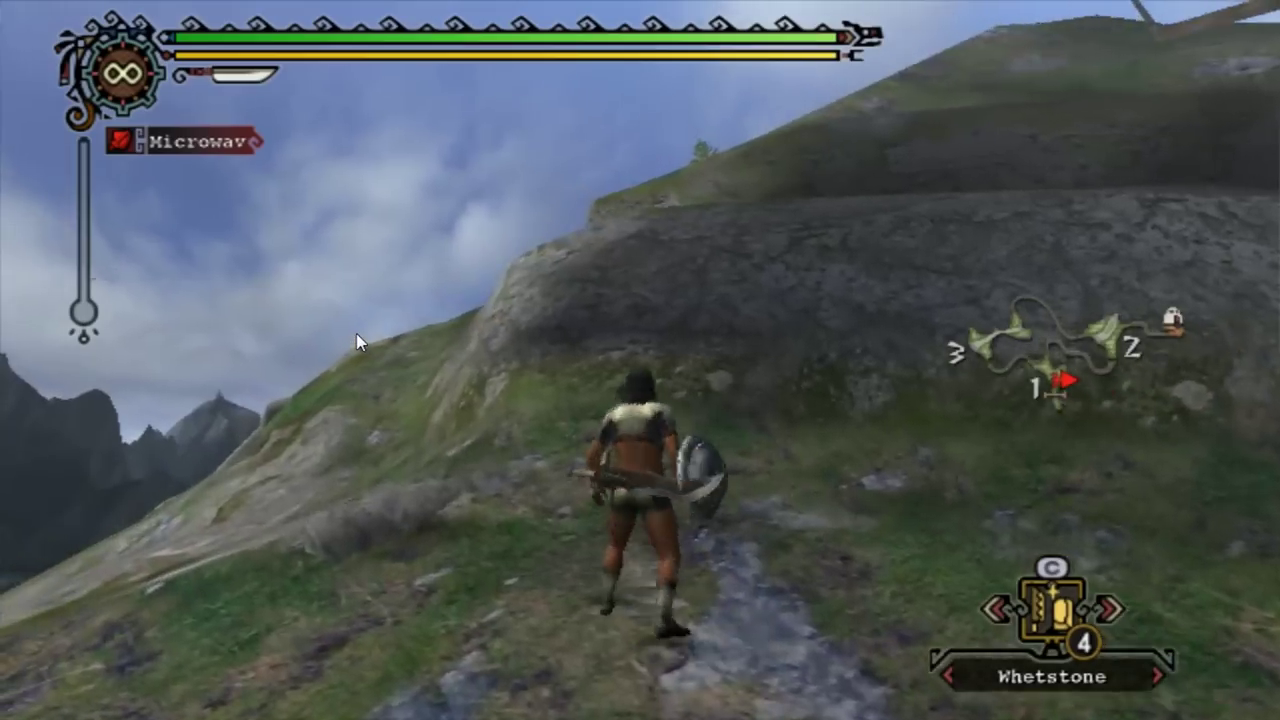
pyautogui.press('a')
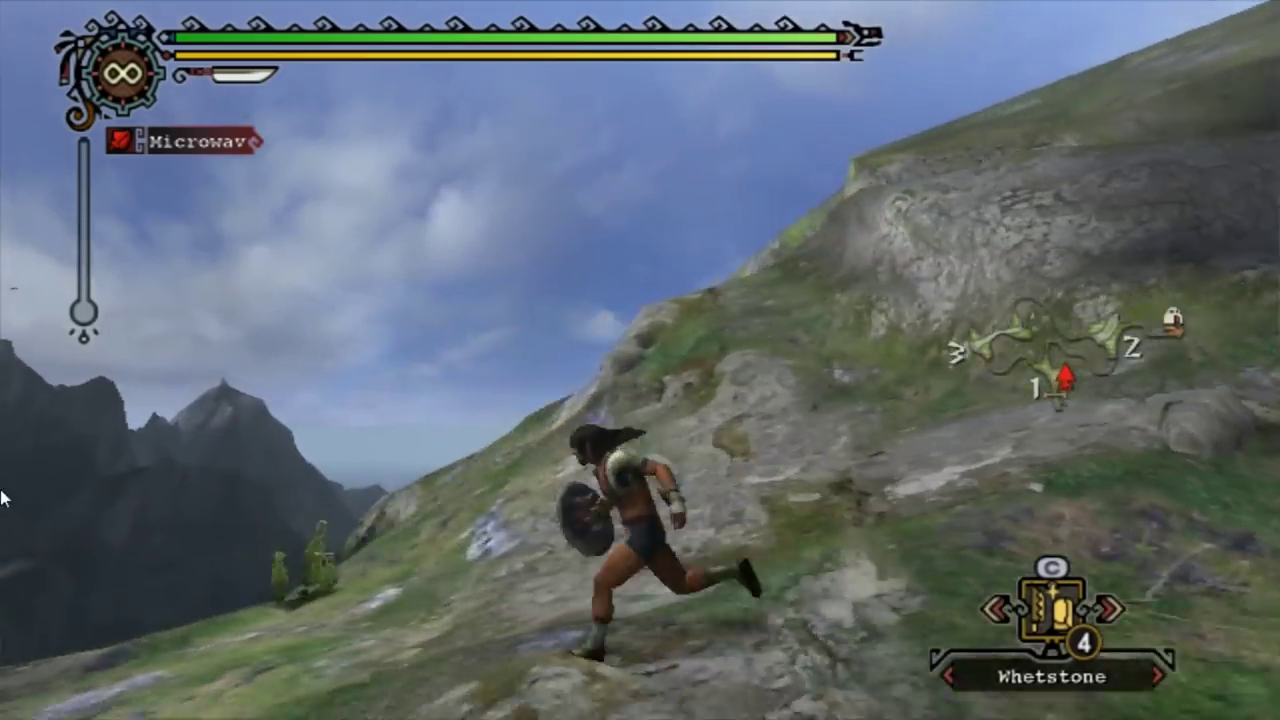
pyautogui.press('w')
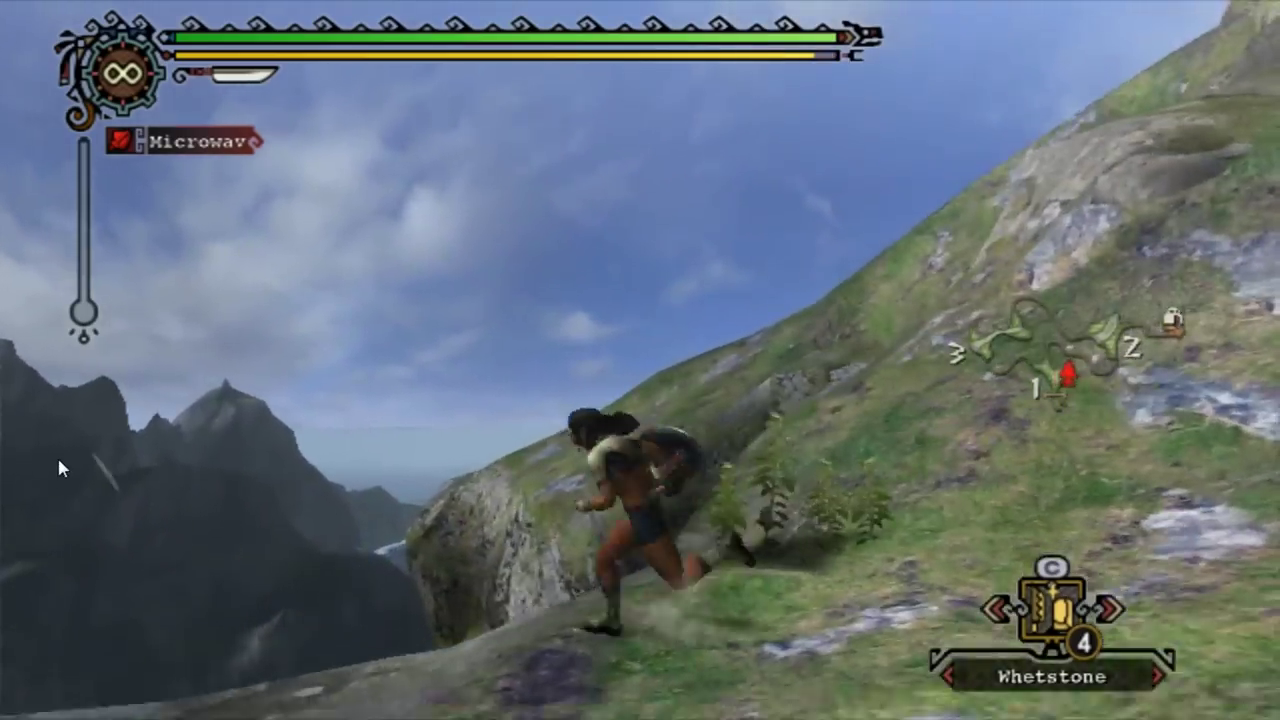
pyautogui.press('w')
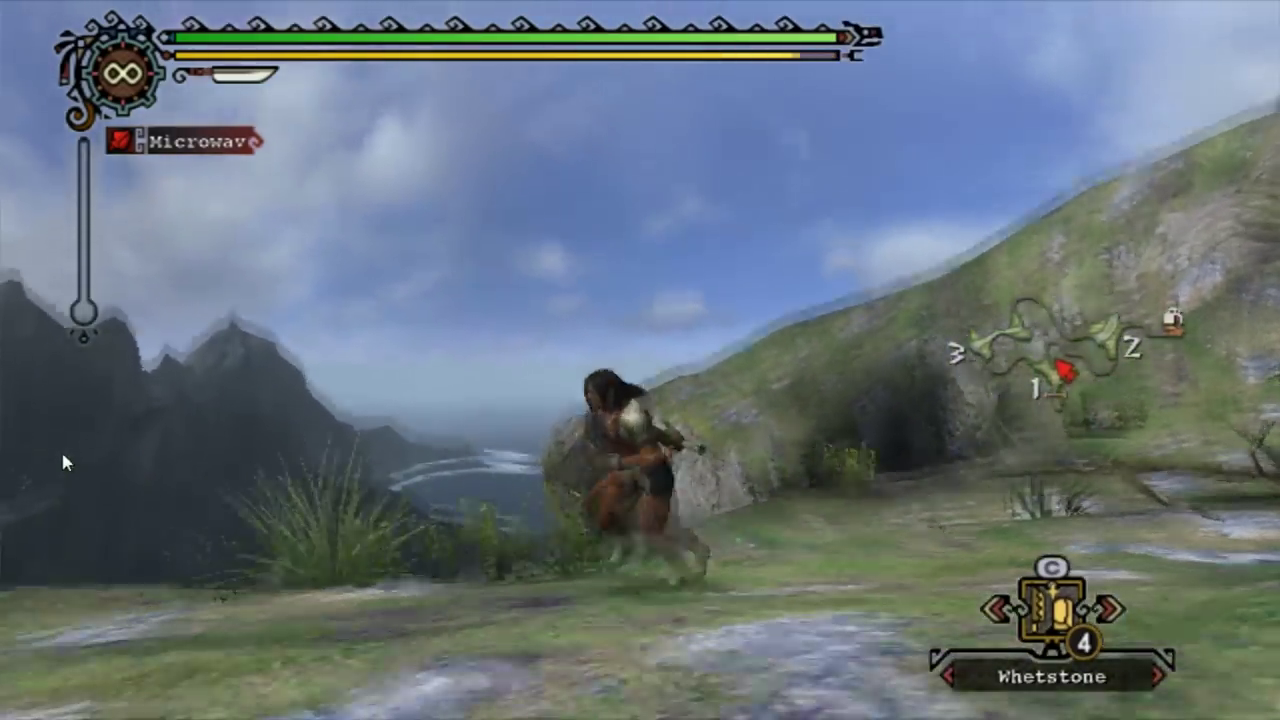
pyautogui.press('w')
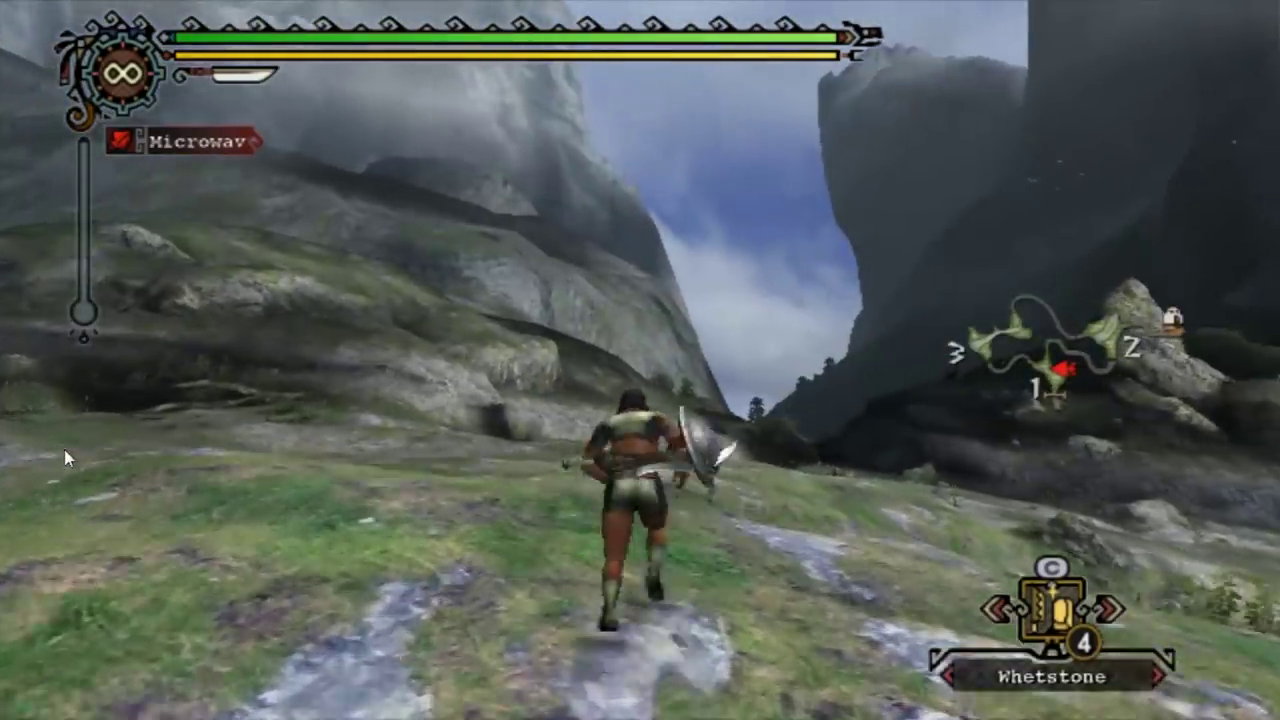
pyautogui.press('w')
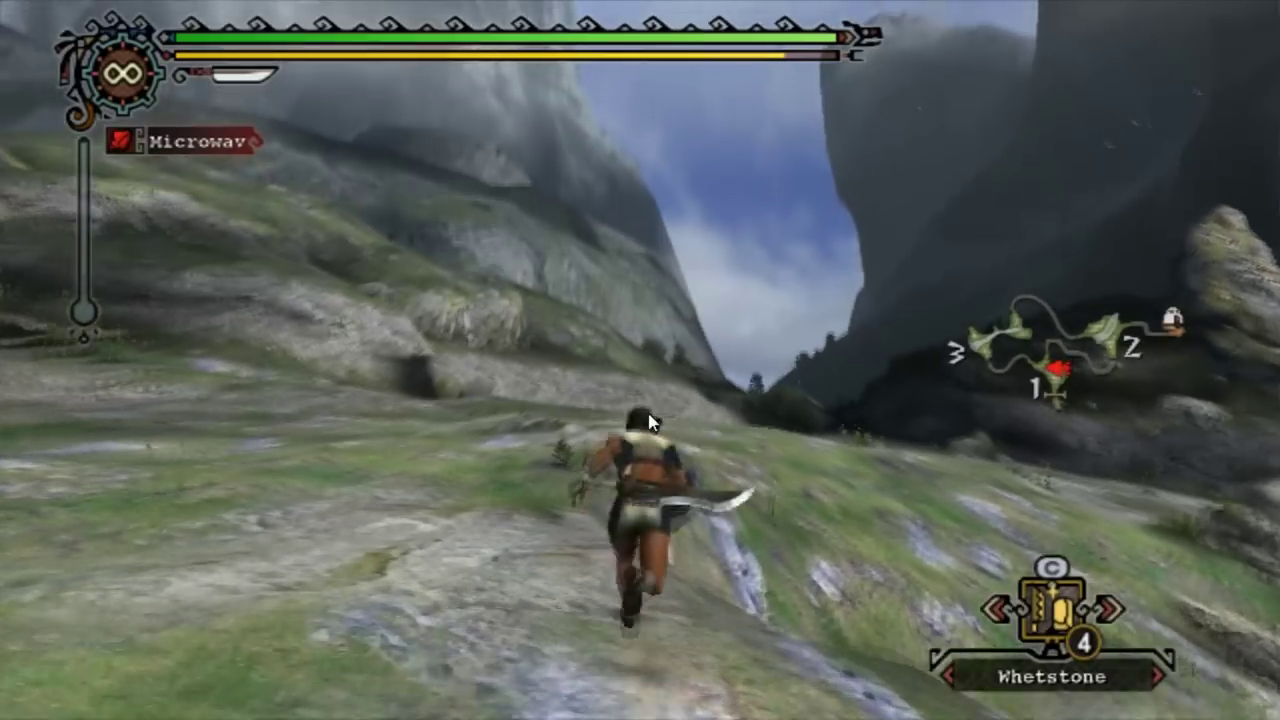
pyautogui.press('w')
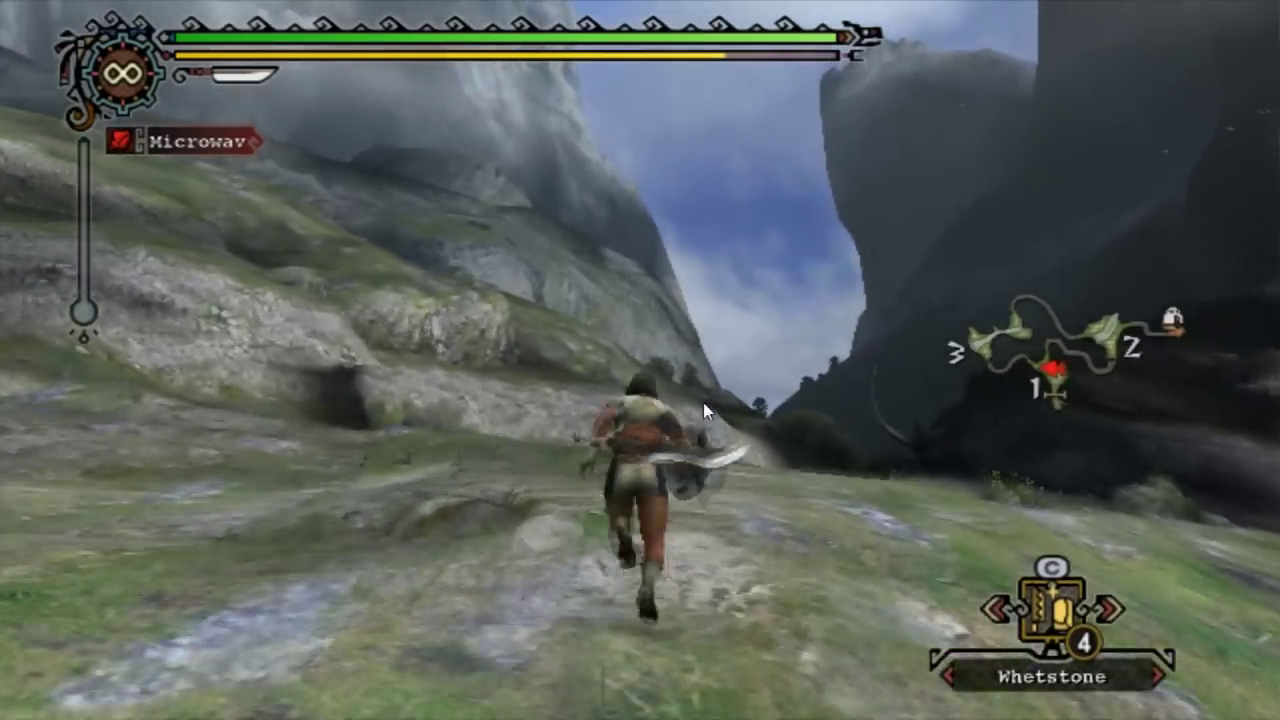
pyautogui.press('w')
pyautogui.press('space')
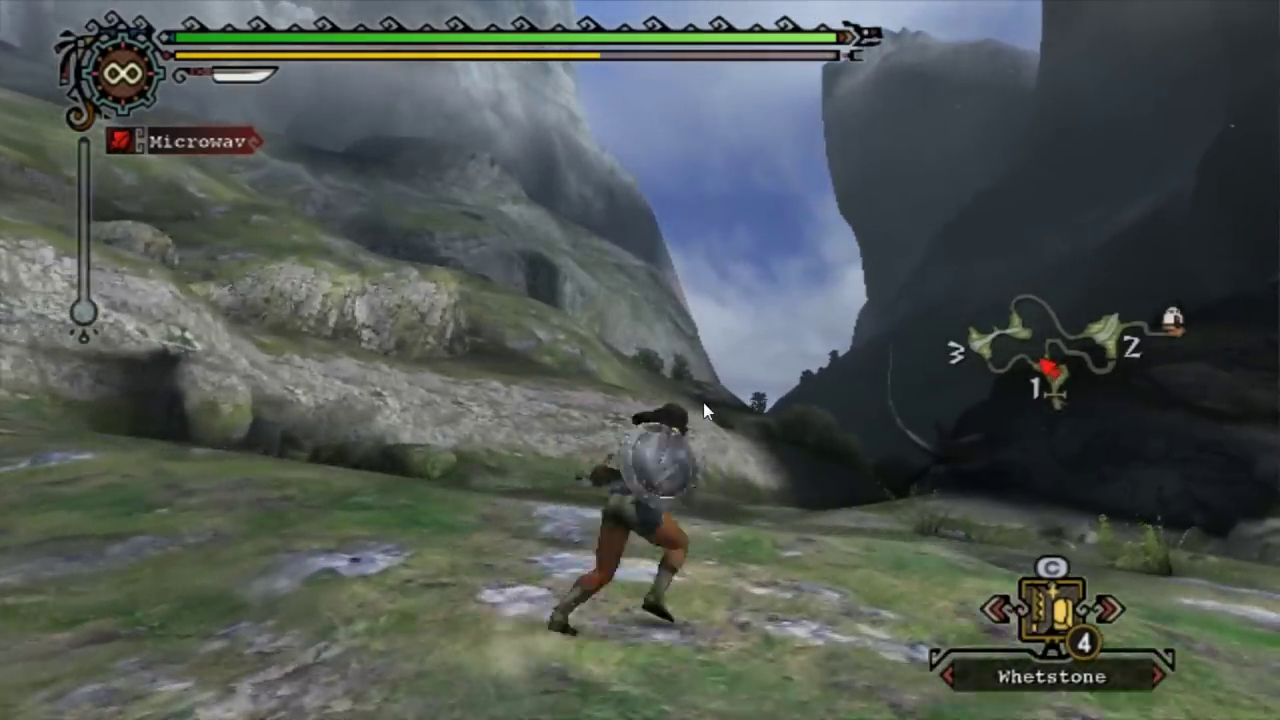
# - Run the hunter along the rocky valley path from area 1 into area 3
pyautogui.press('w')
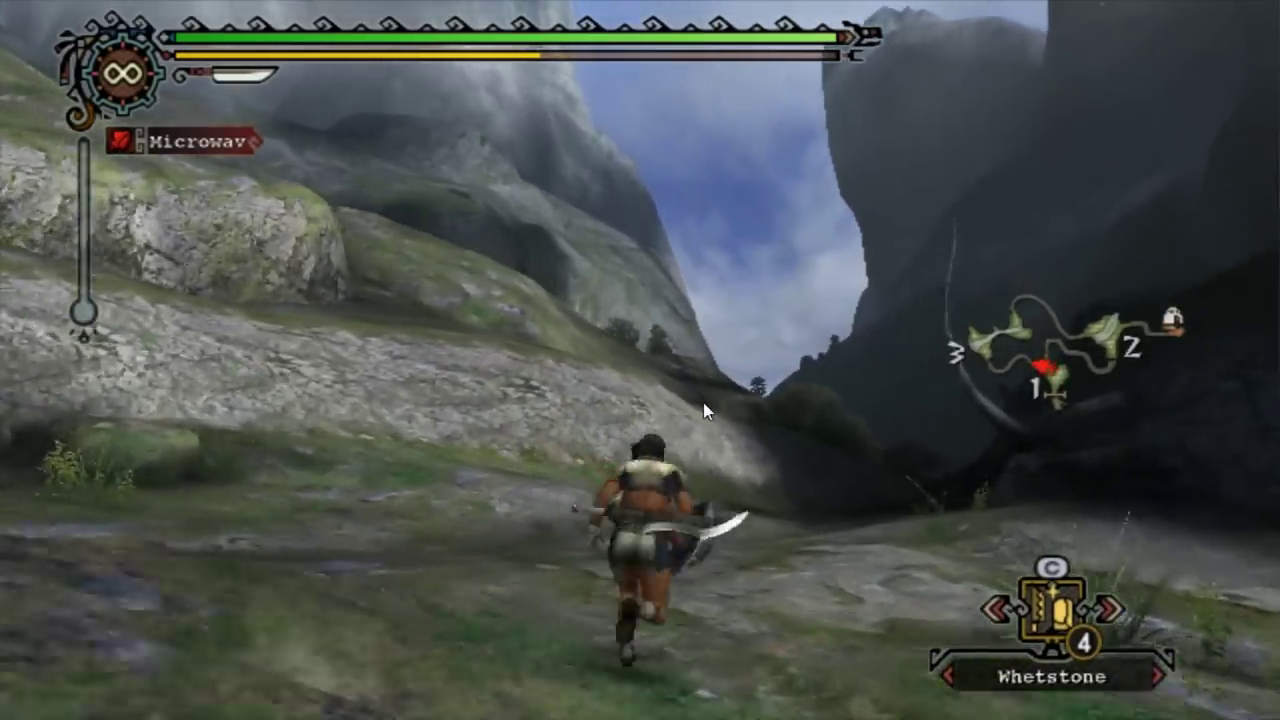
pyautogui.press('w')
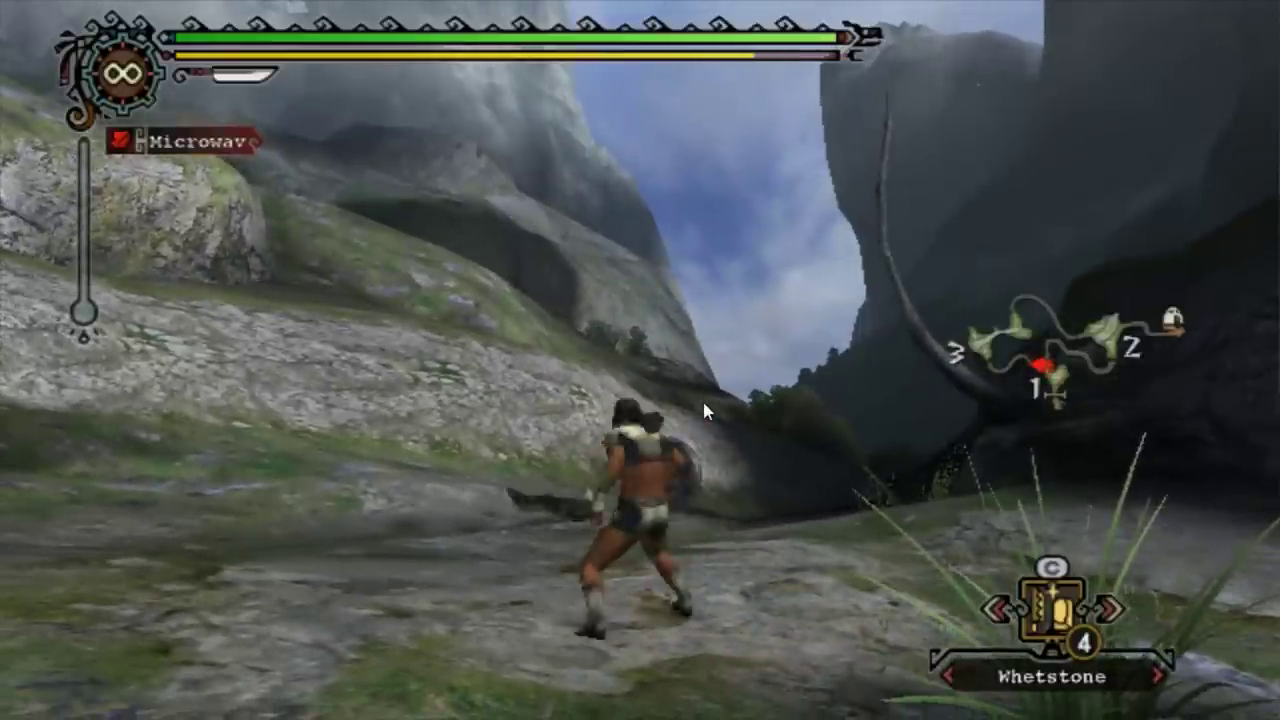
pyautogui.press('w')
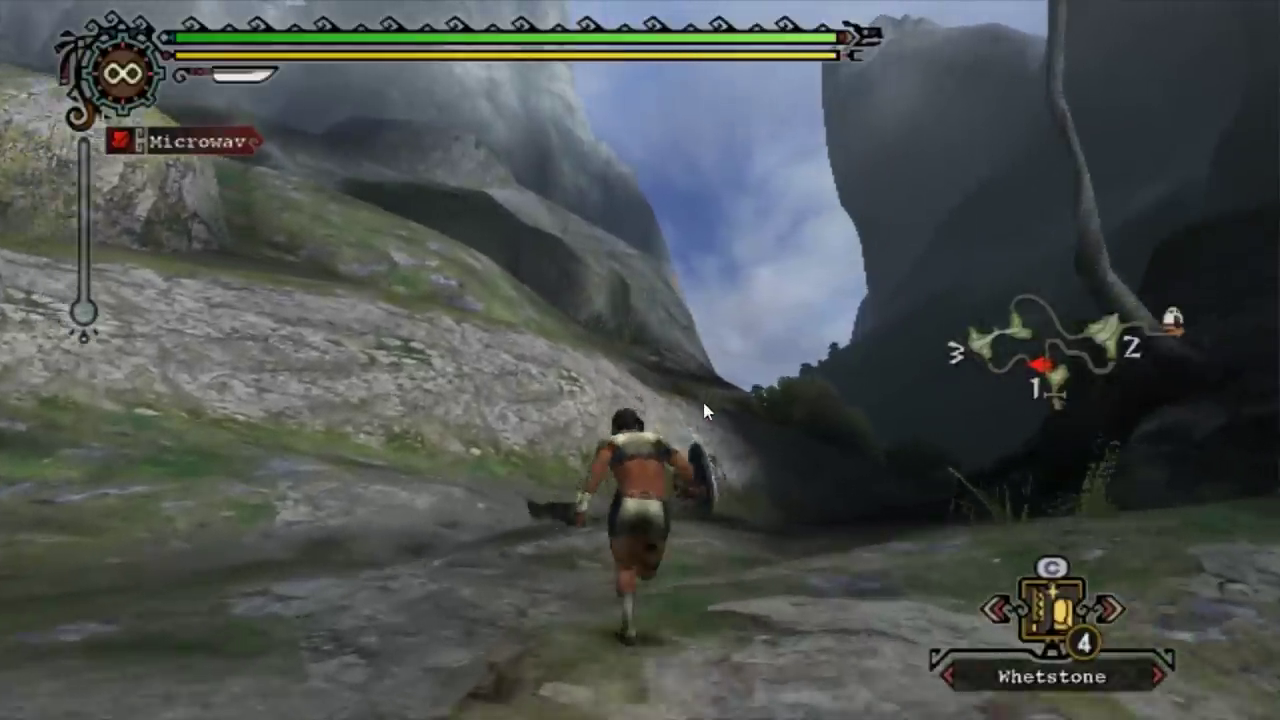
pyautogui.press('w')
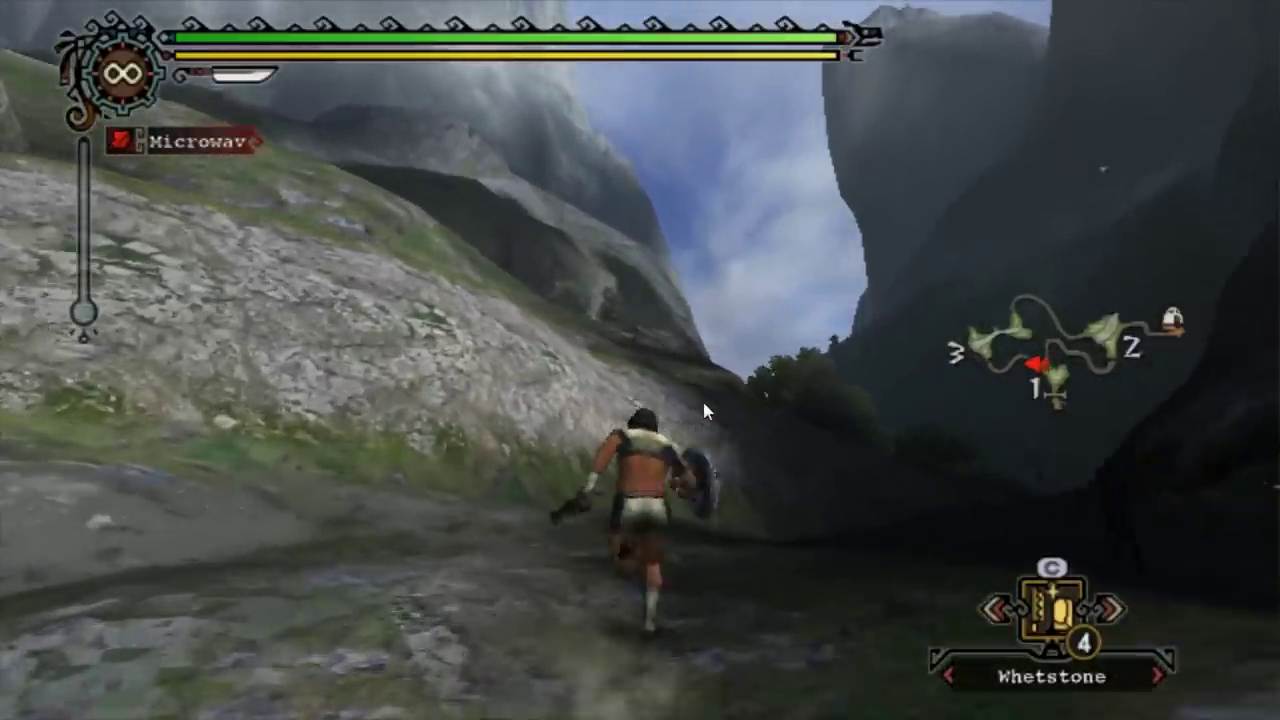
pyautogui.press('w')
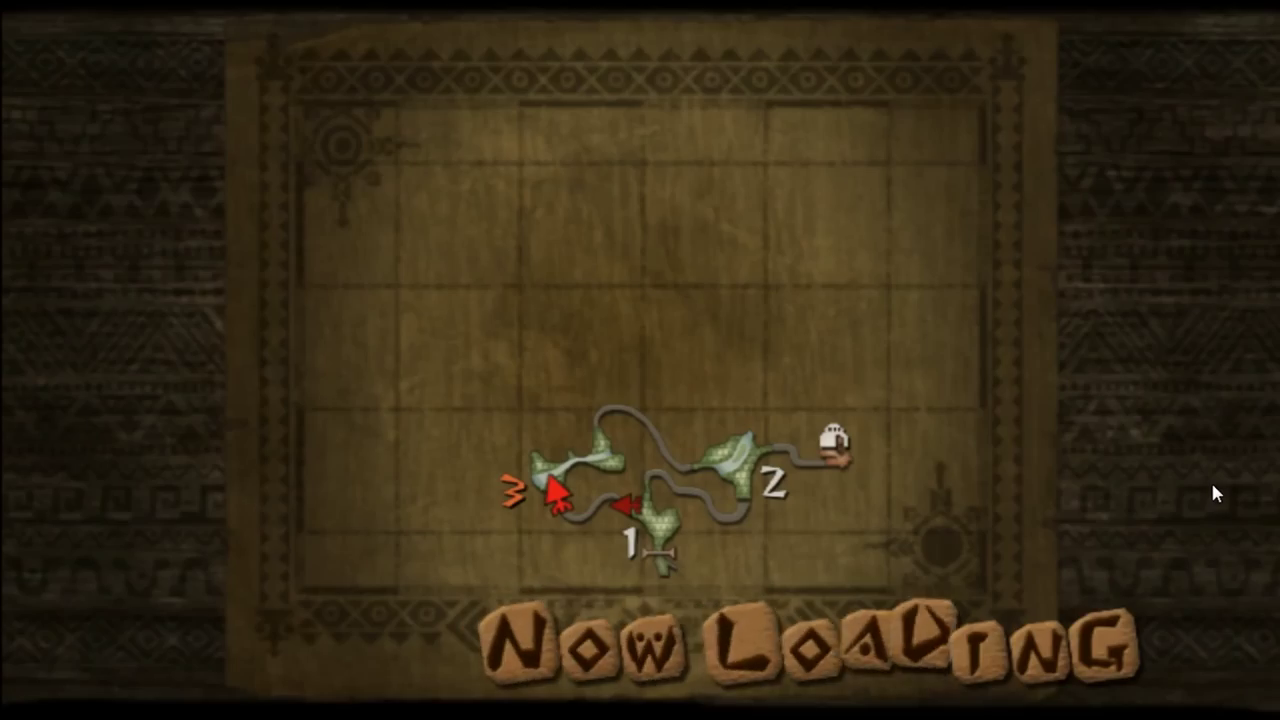
# - Run the hunter through the dark cavern of area 3 and out of the opening toward the open grassland
pyautogui.press('w')
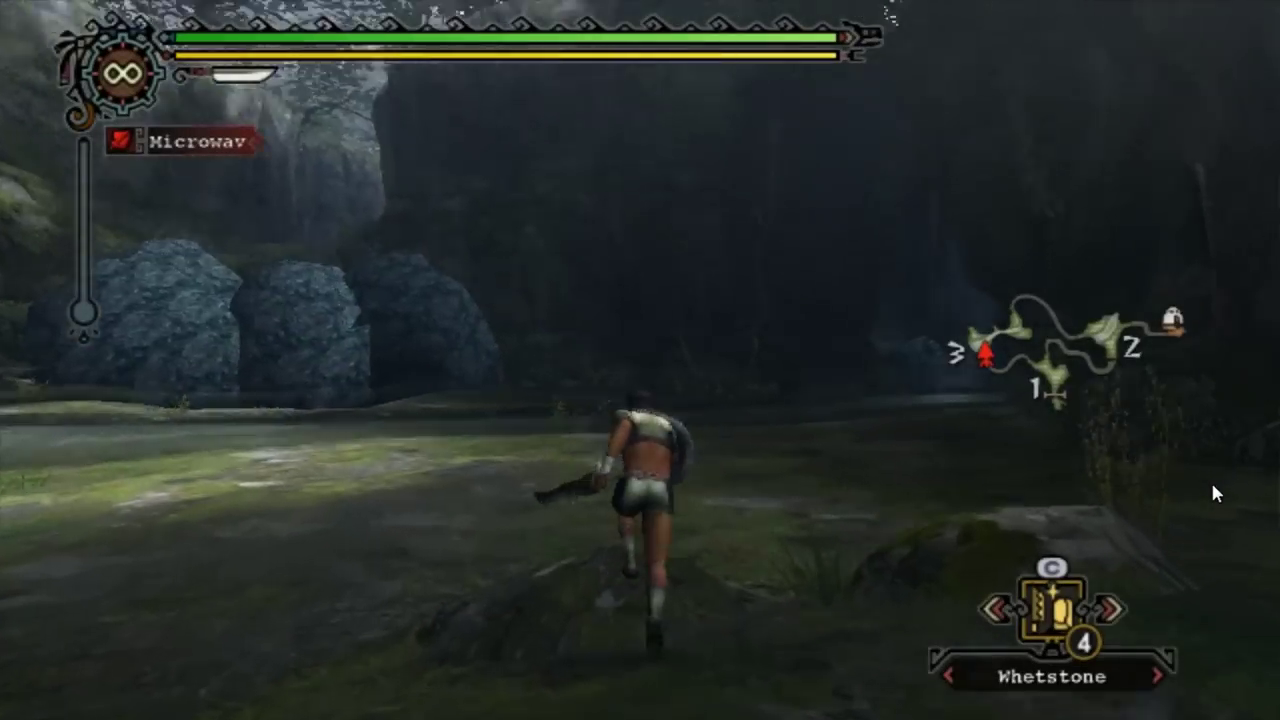
pyautogui.press('w')
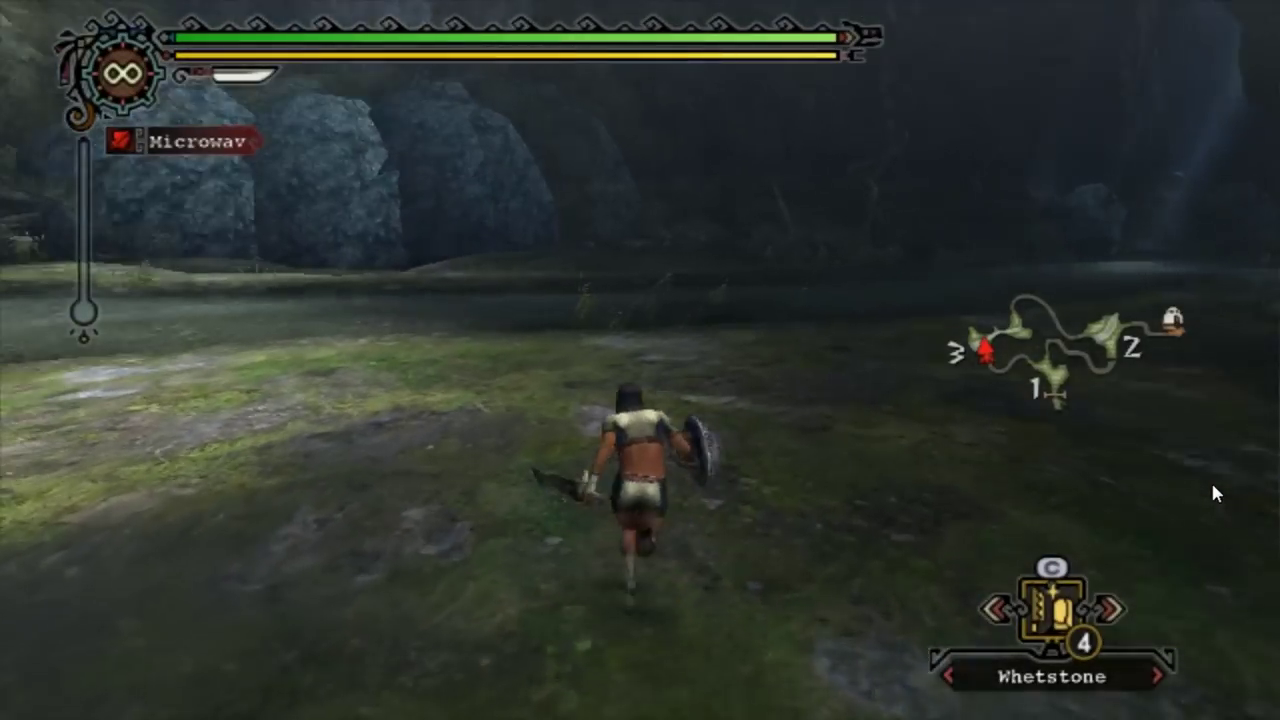
pyautogui.press('w')
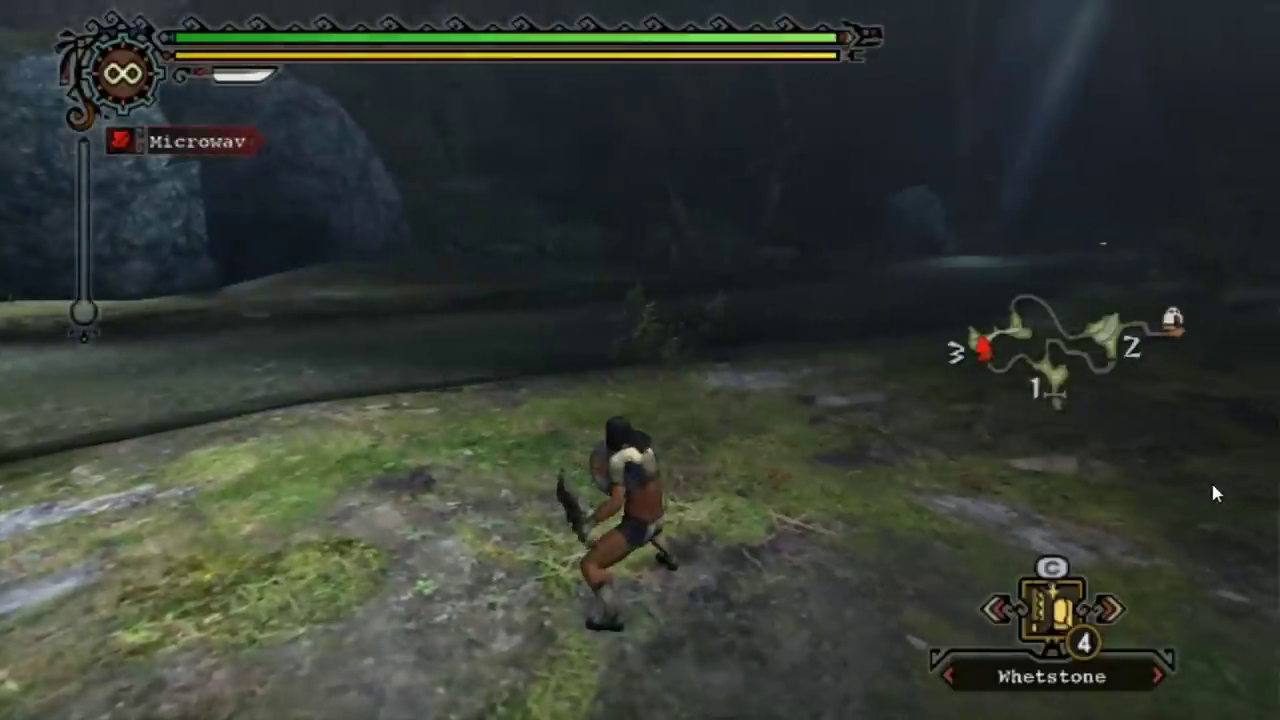
pyautogui.press('w')
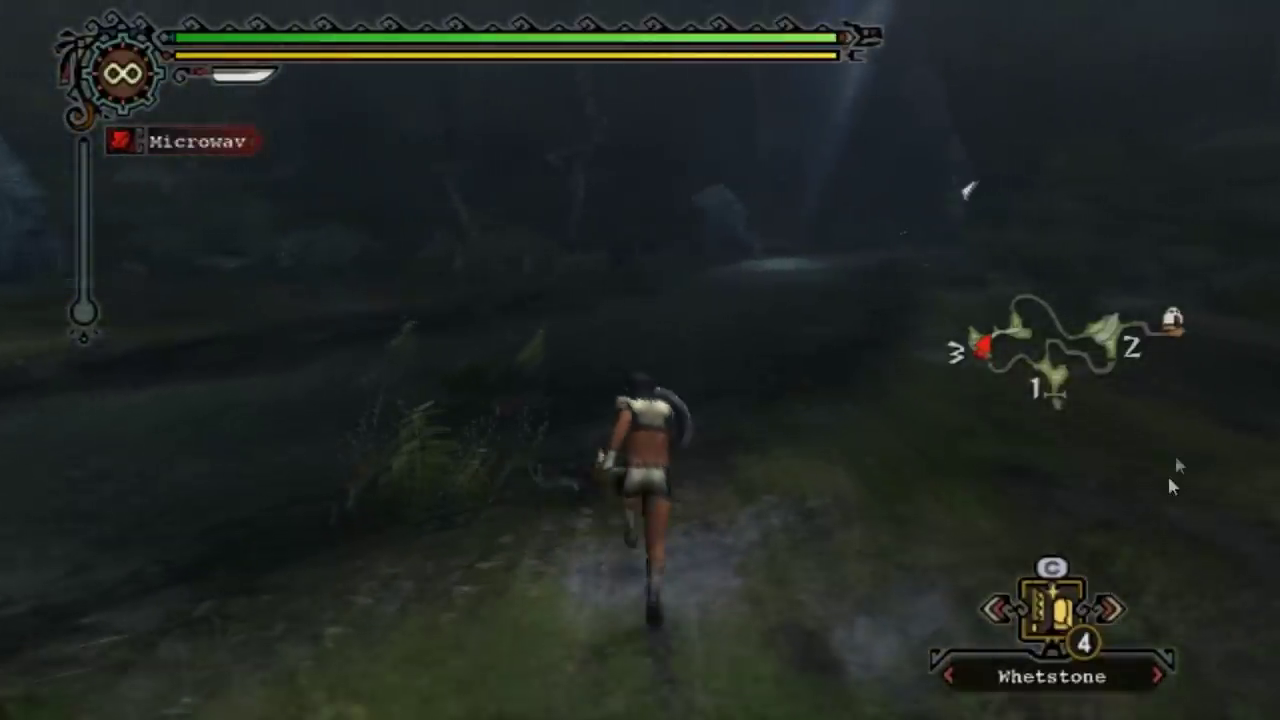
pyautogui.press('w')
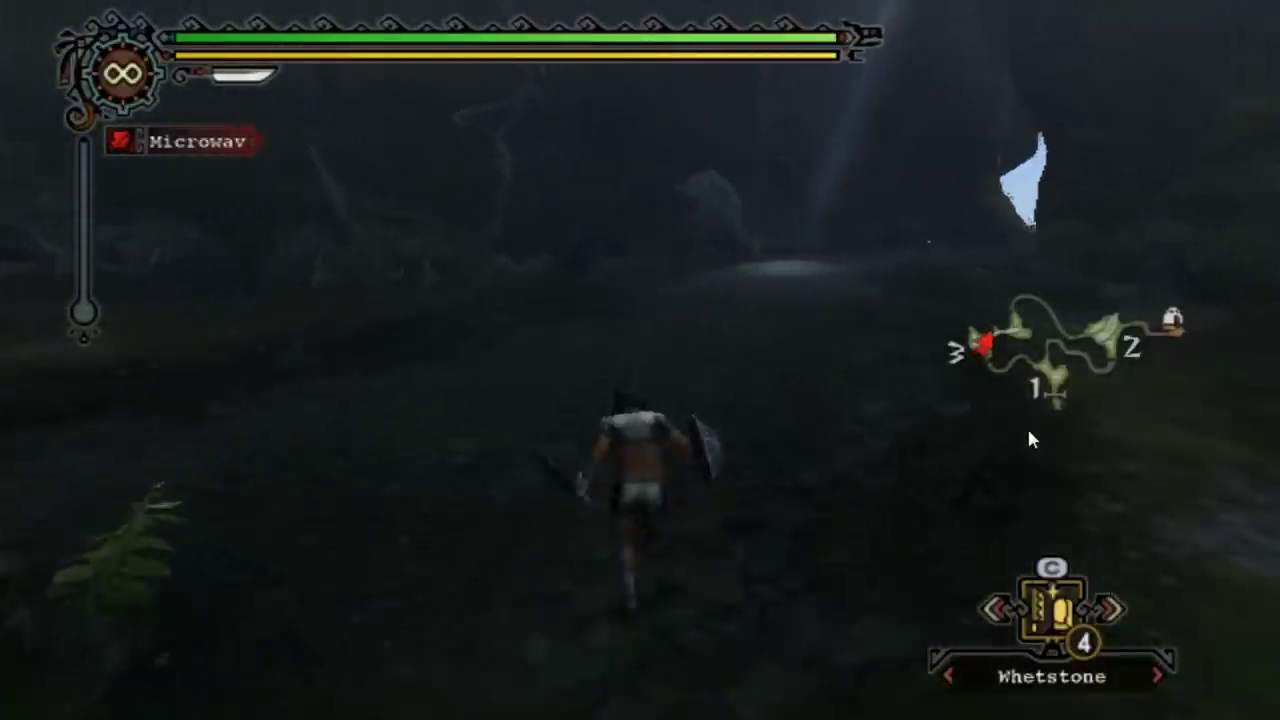
pyautogui.press('w')
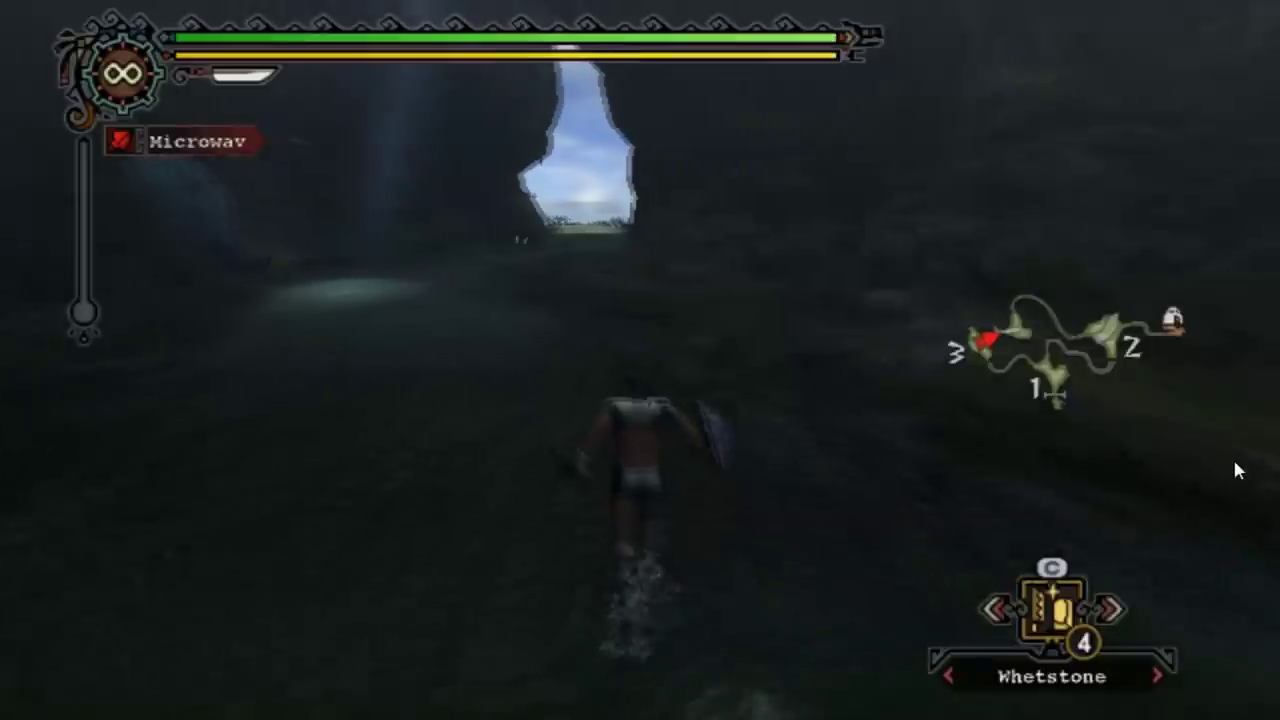
pyautogui.press('w')
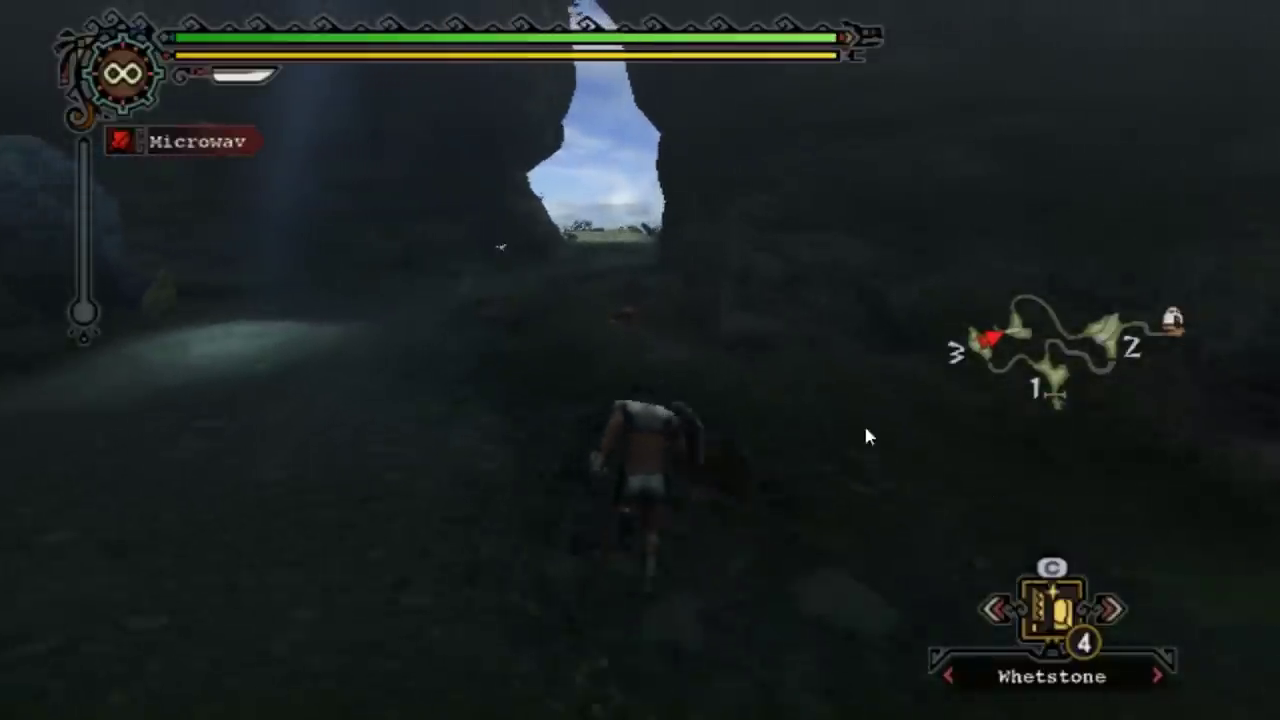
pyautogui.press('w')
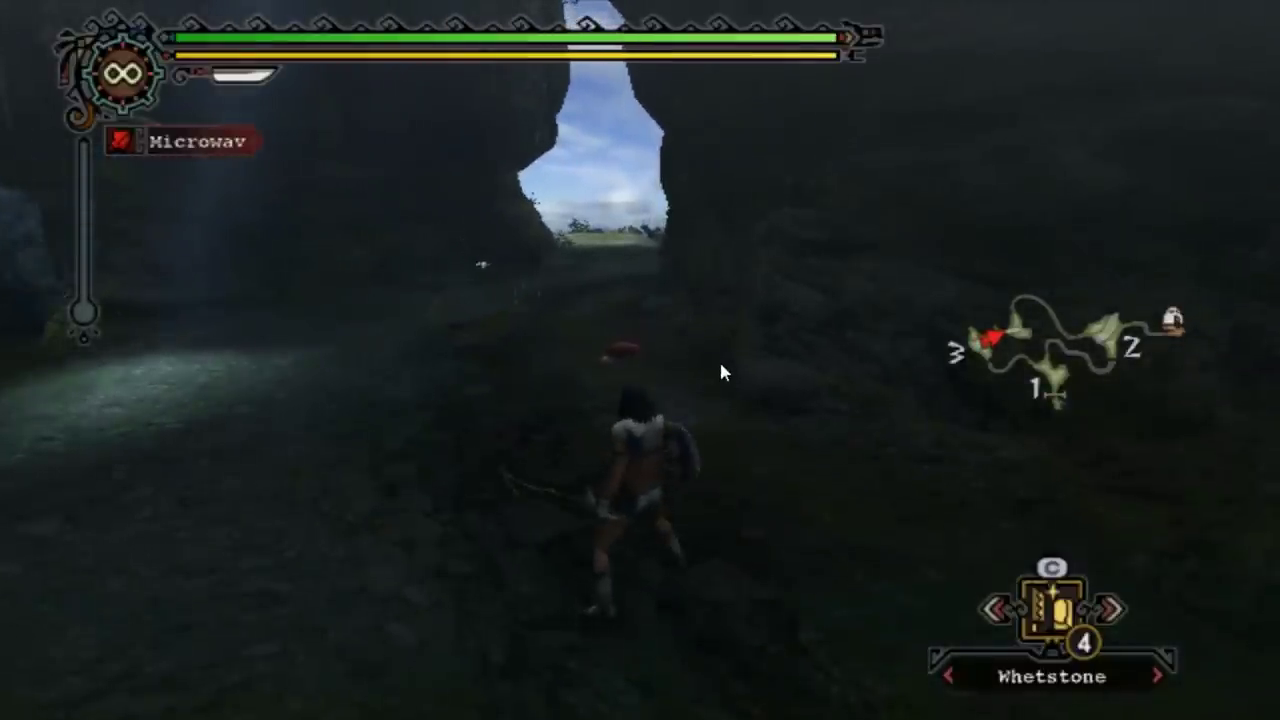
pyautogui.press('w')
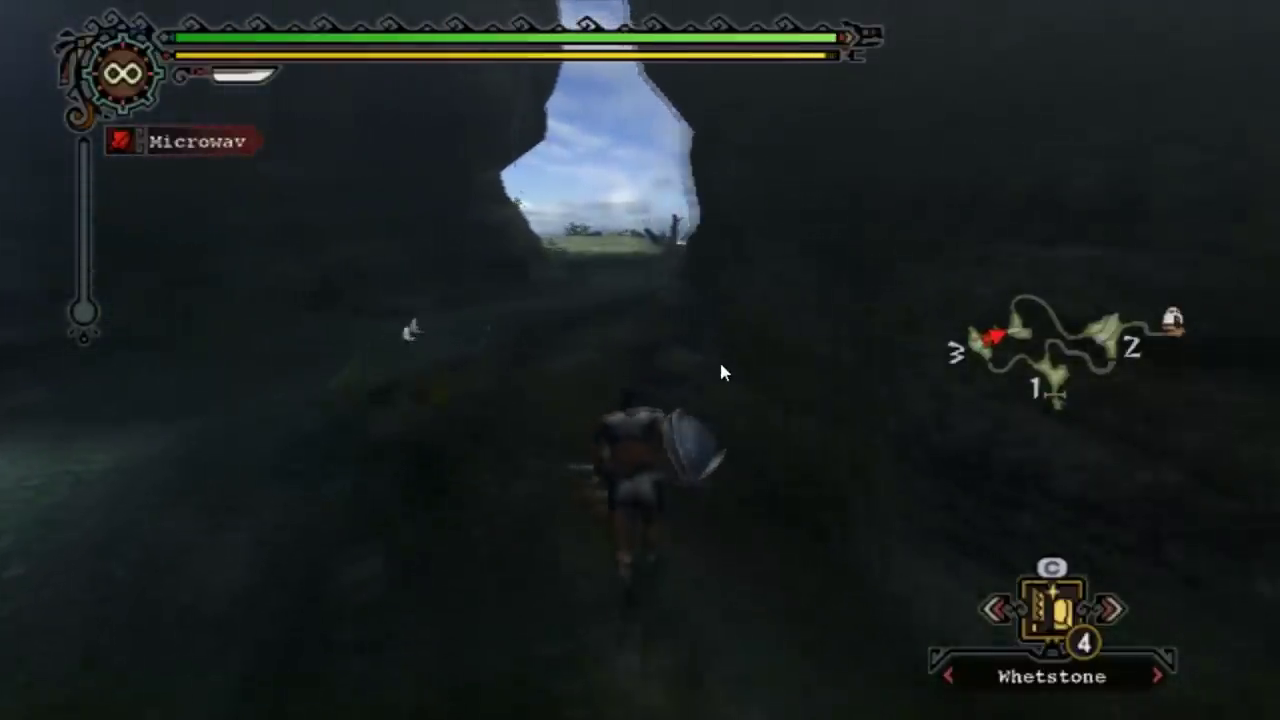
pyautogui.press('w')
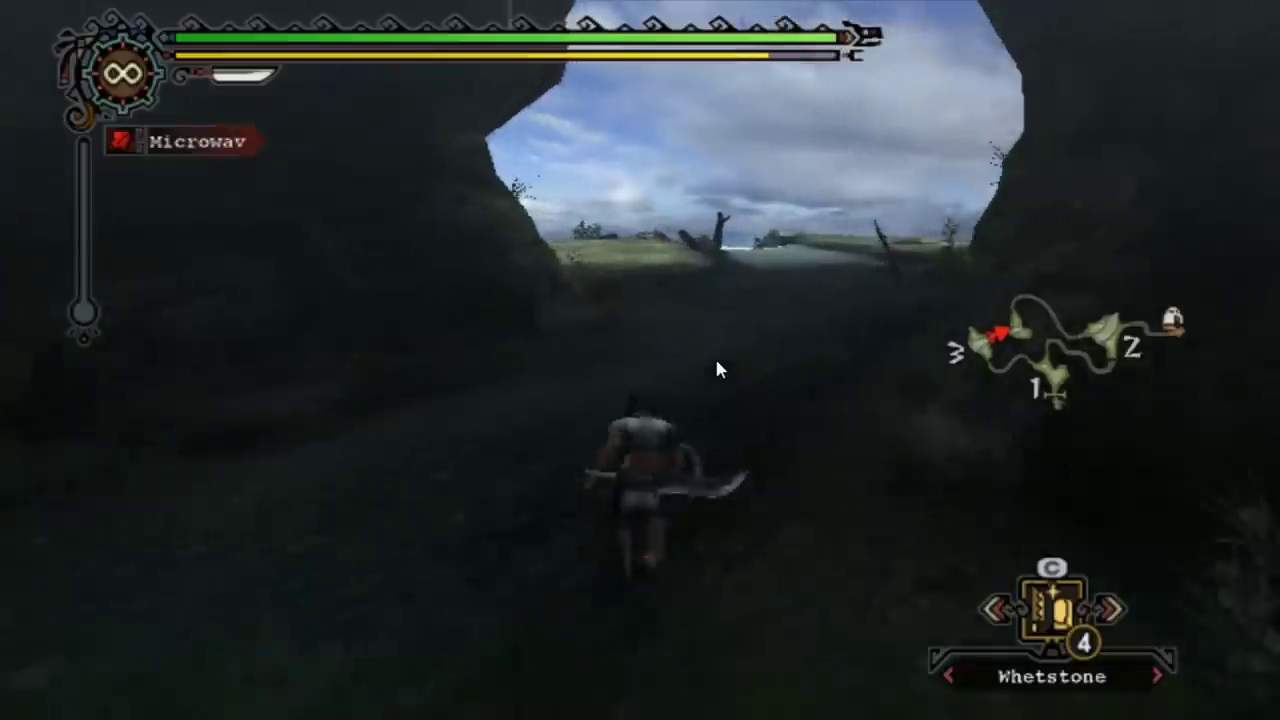
pyautogui.press('w')
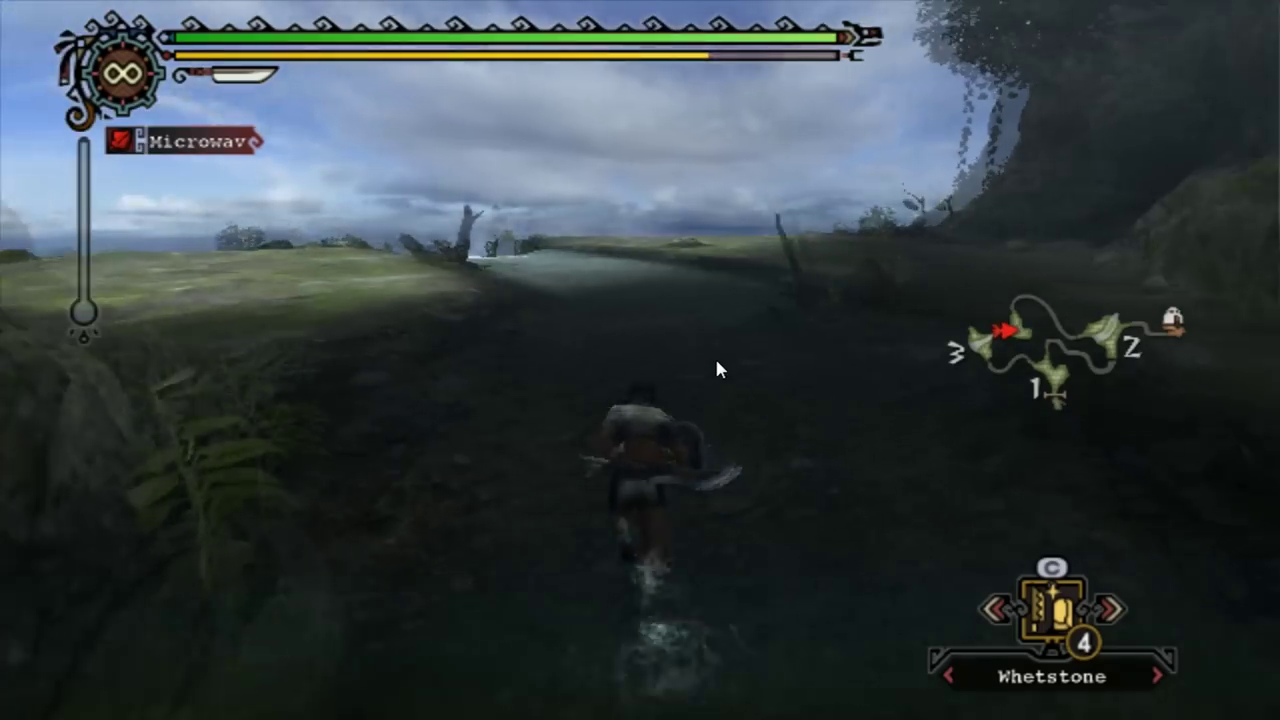
# - Cross the shallow stream to the hive hanging from the tree by the cliff and gather honey from it
pyautogui.press('w')
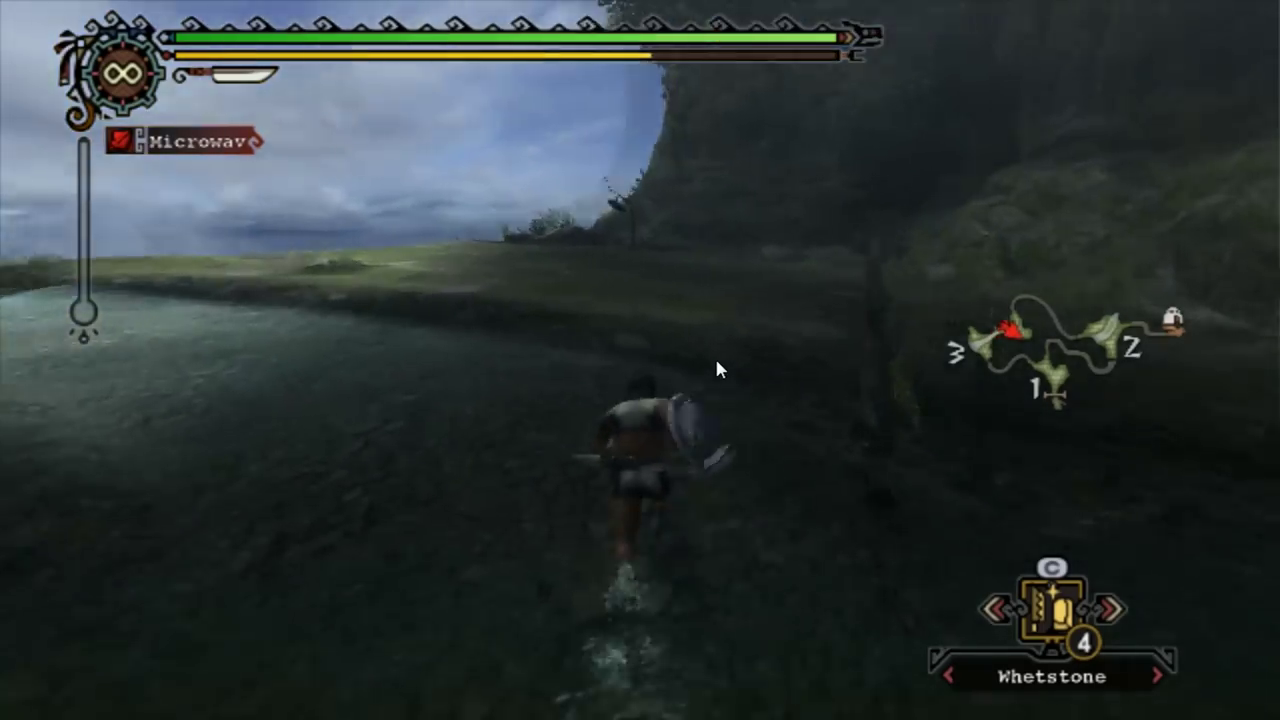
pyautogui.press('w')
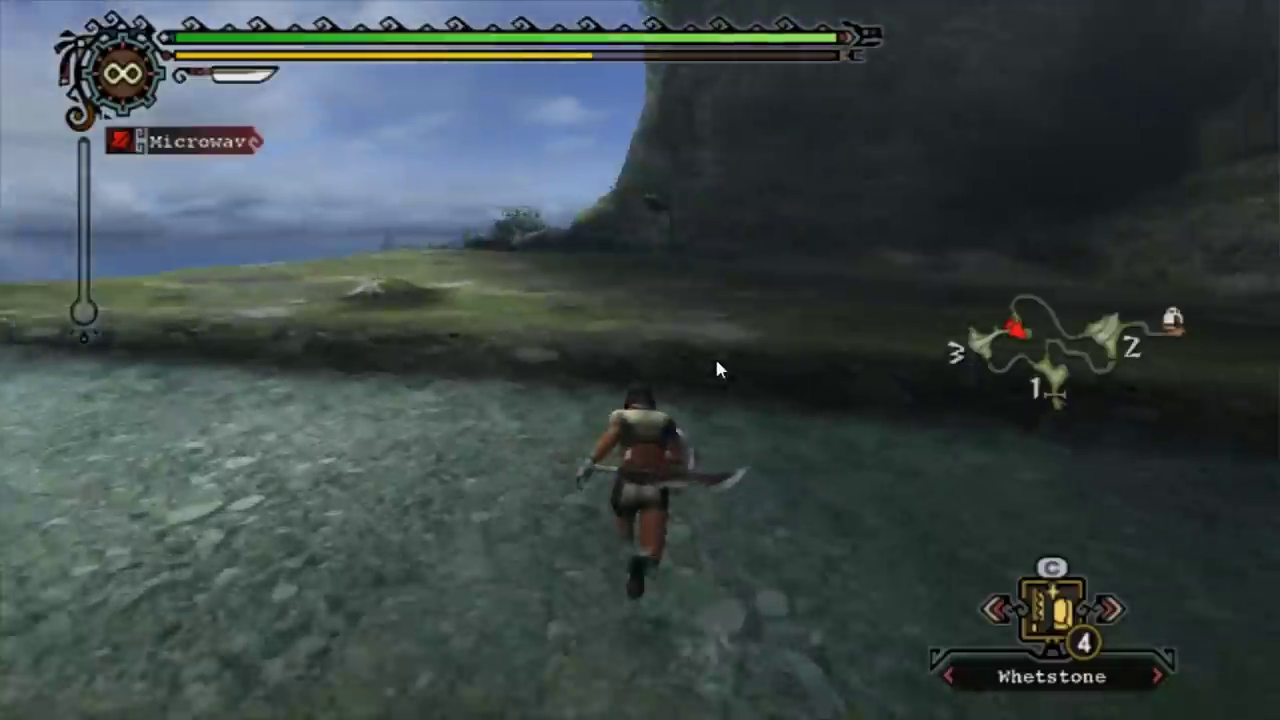
pyautogui.press('w')
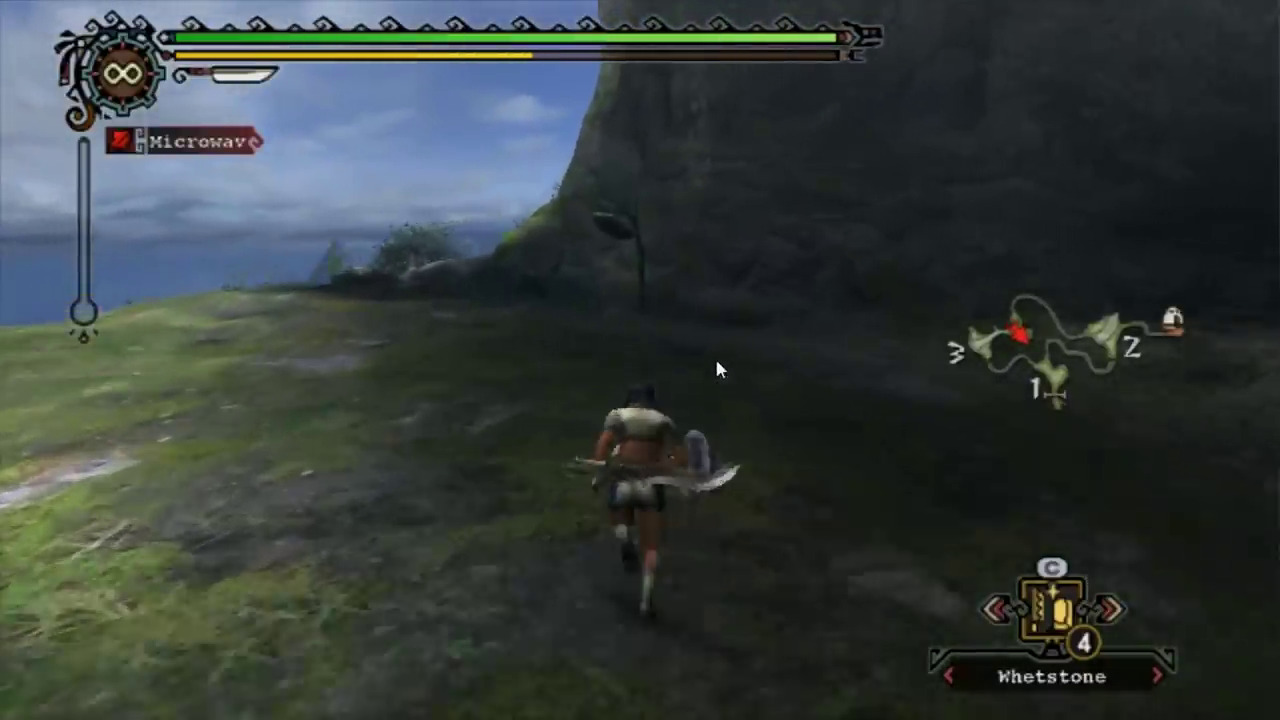
pyautogui.press('w')
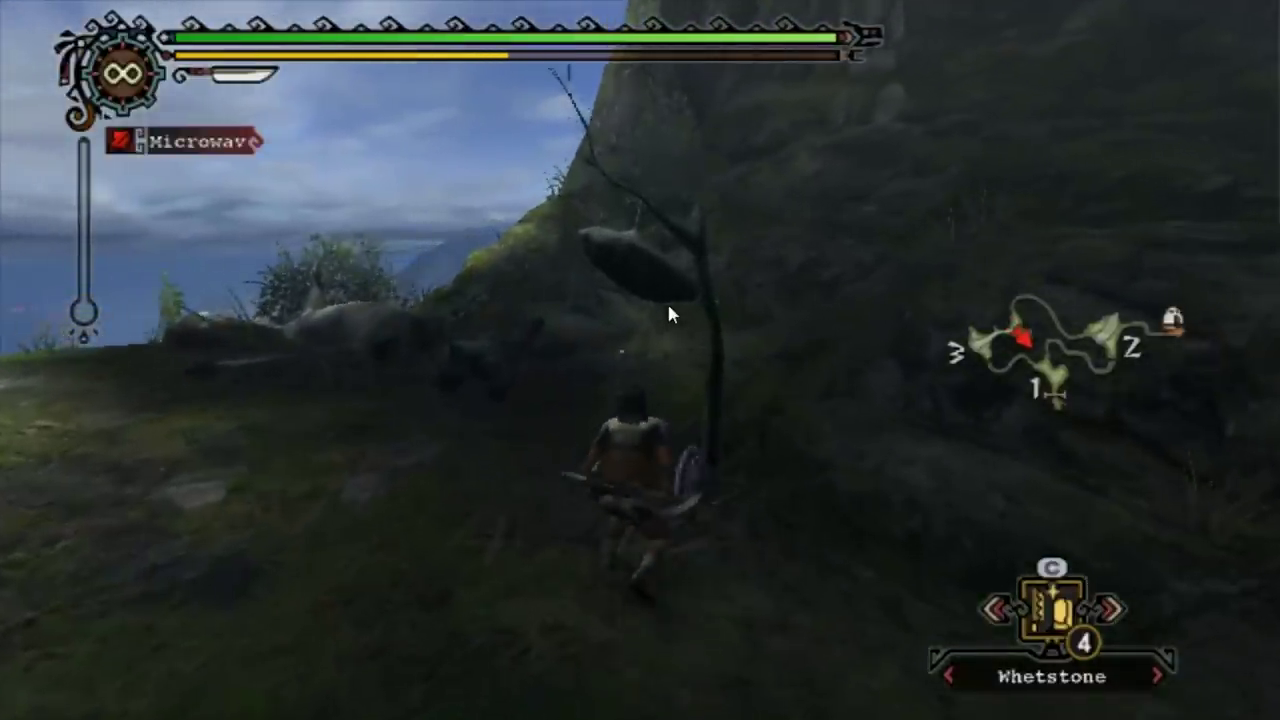
pyautogui.press('w')
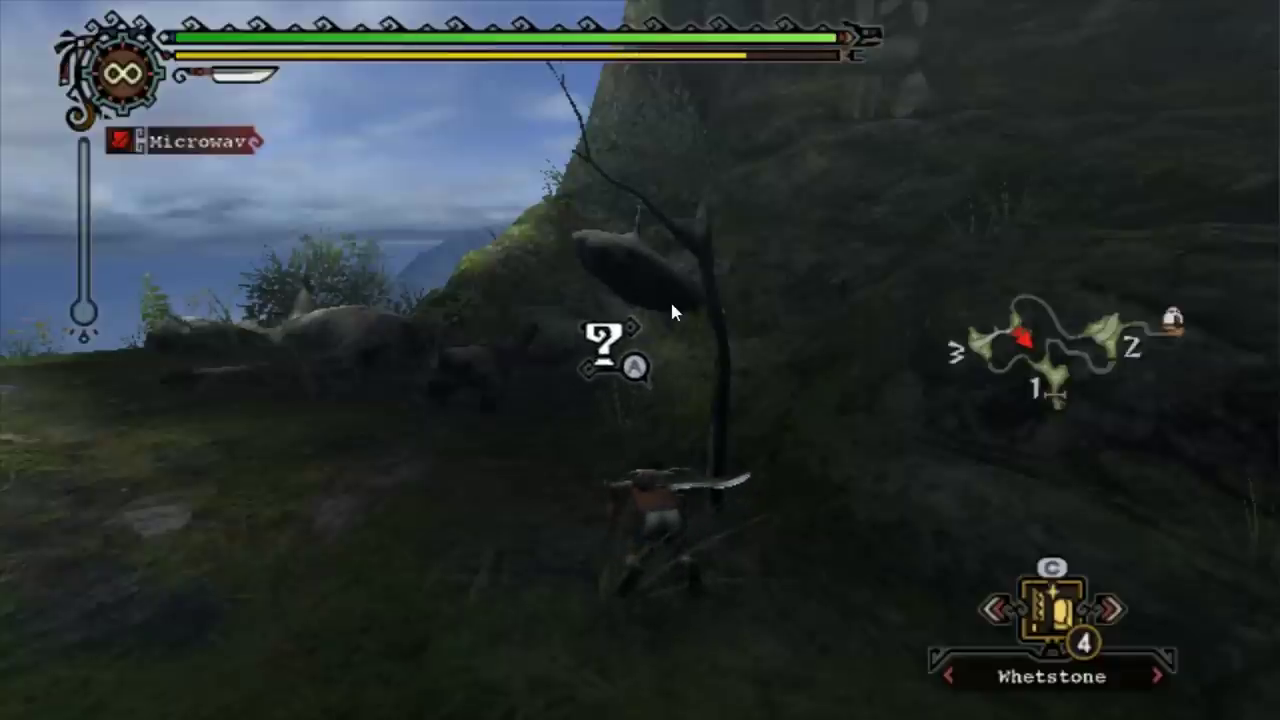
pyautogui.click(670, 299)
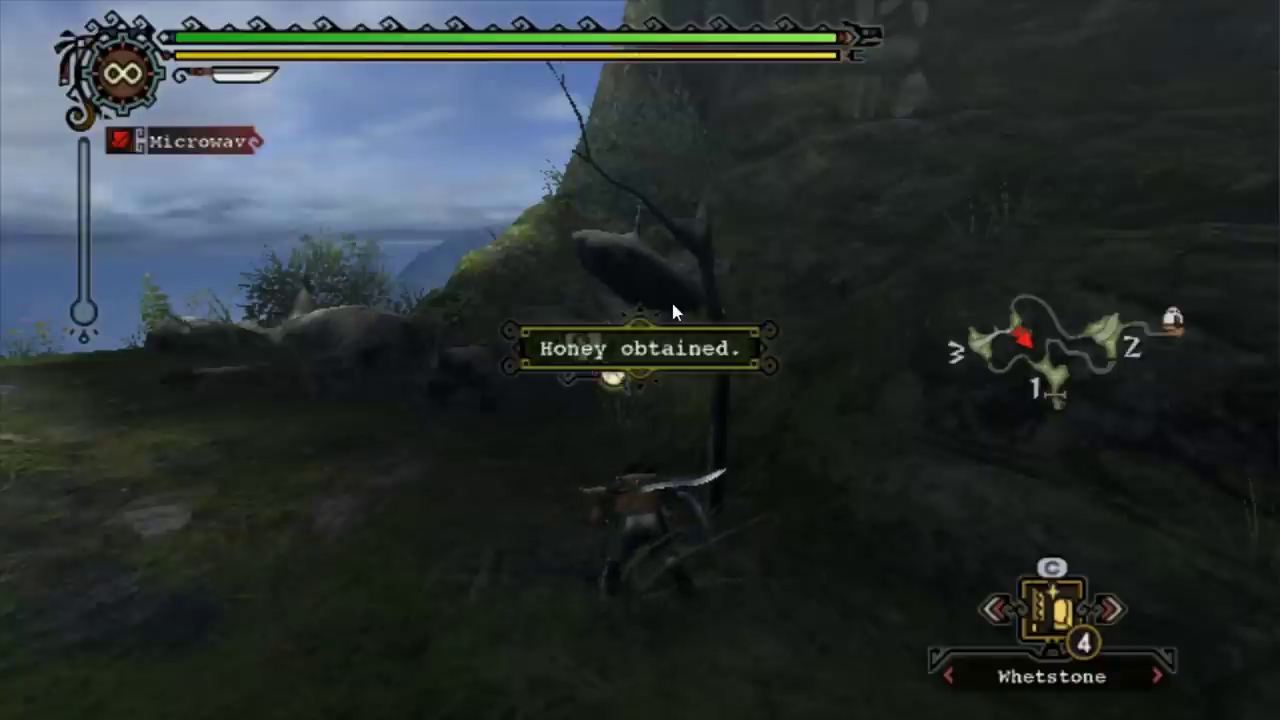
pyautogui.click(671, 299)
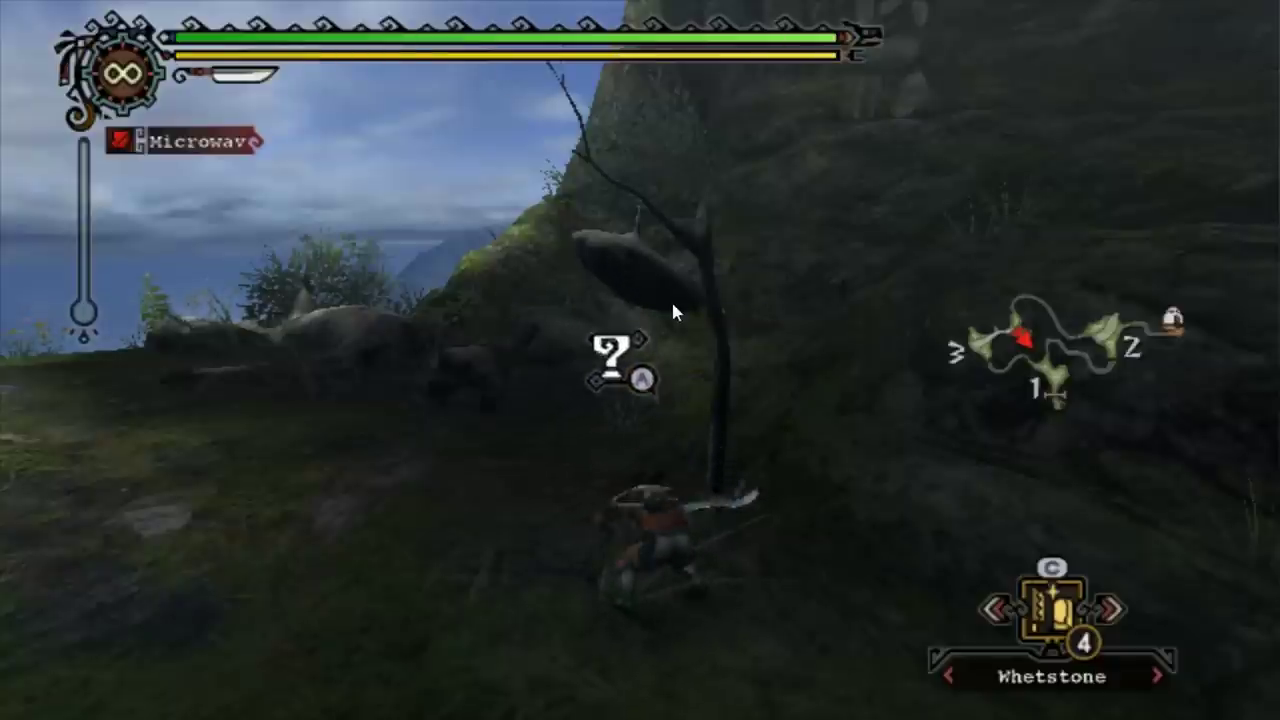